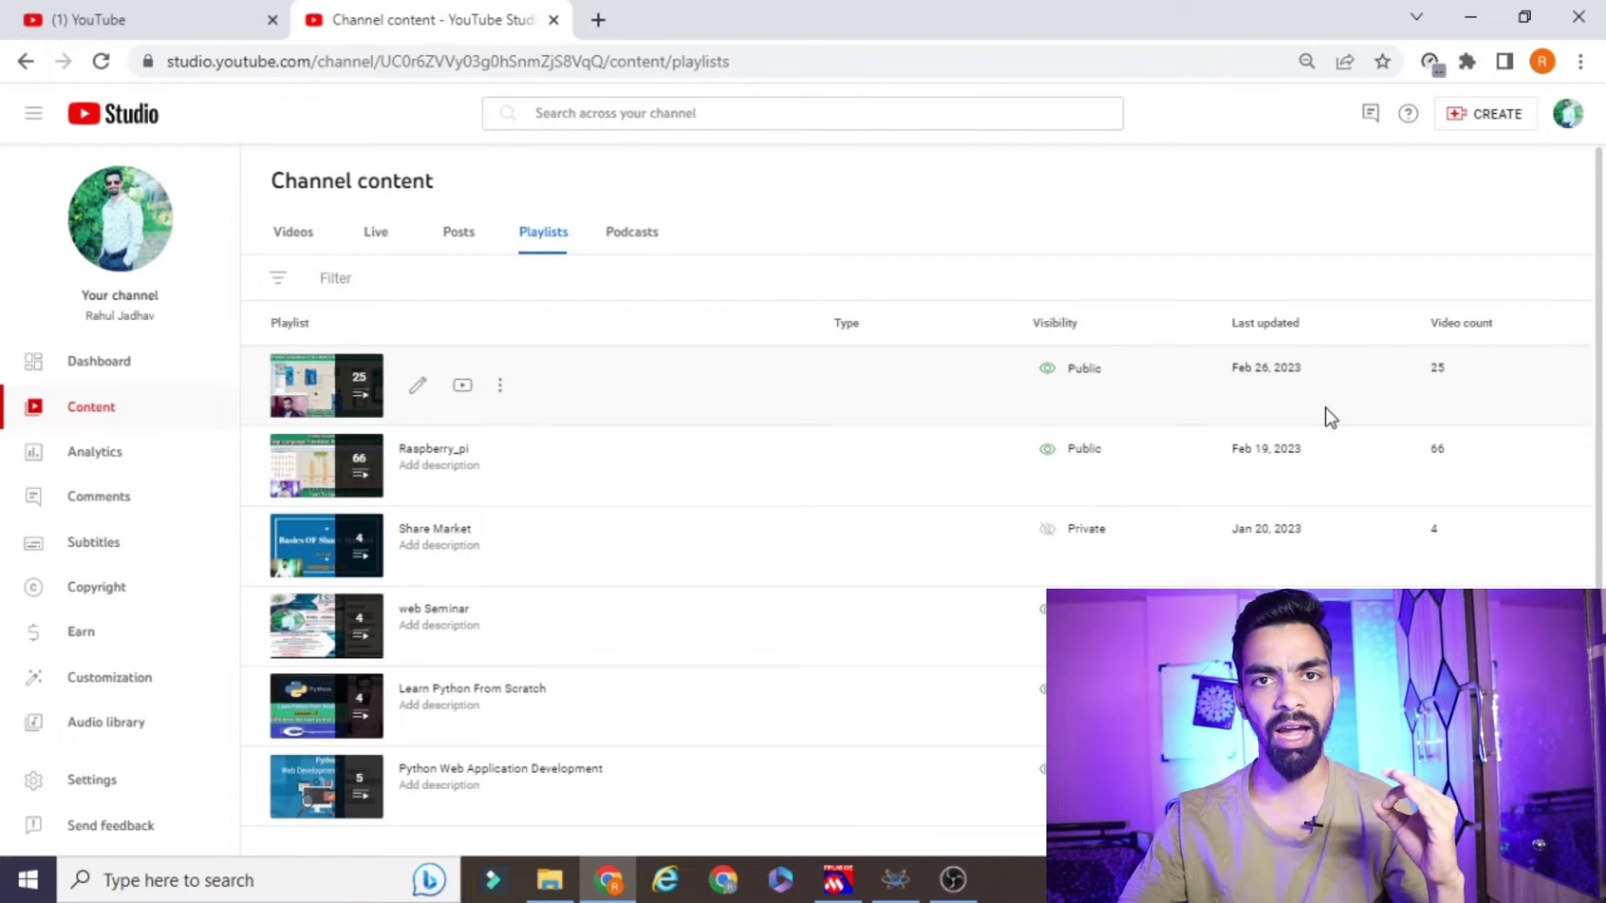
# - Bring the LED_Blink schematic forward, zoom into it, then minimize the Proteus window
pyautogui.click(895, 879)
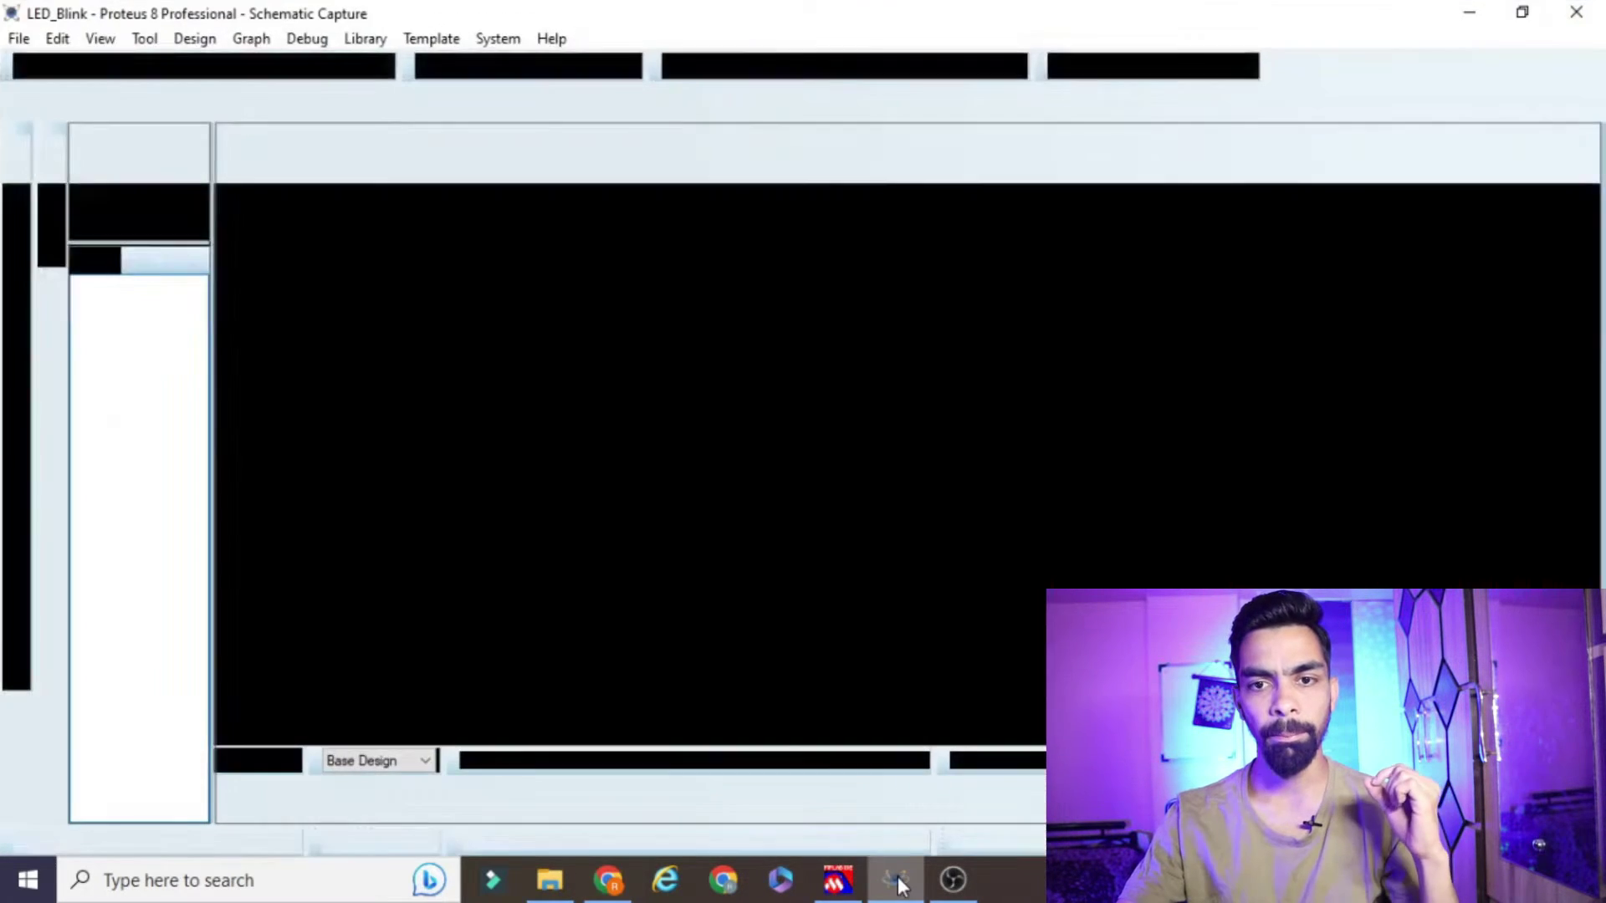
pyautogui.scroll(1, 751, 408)
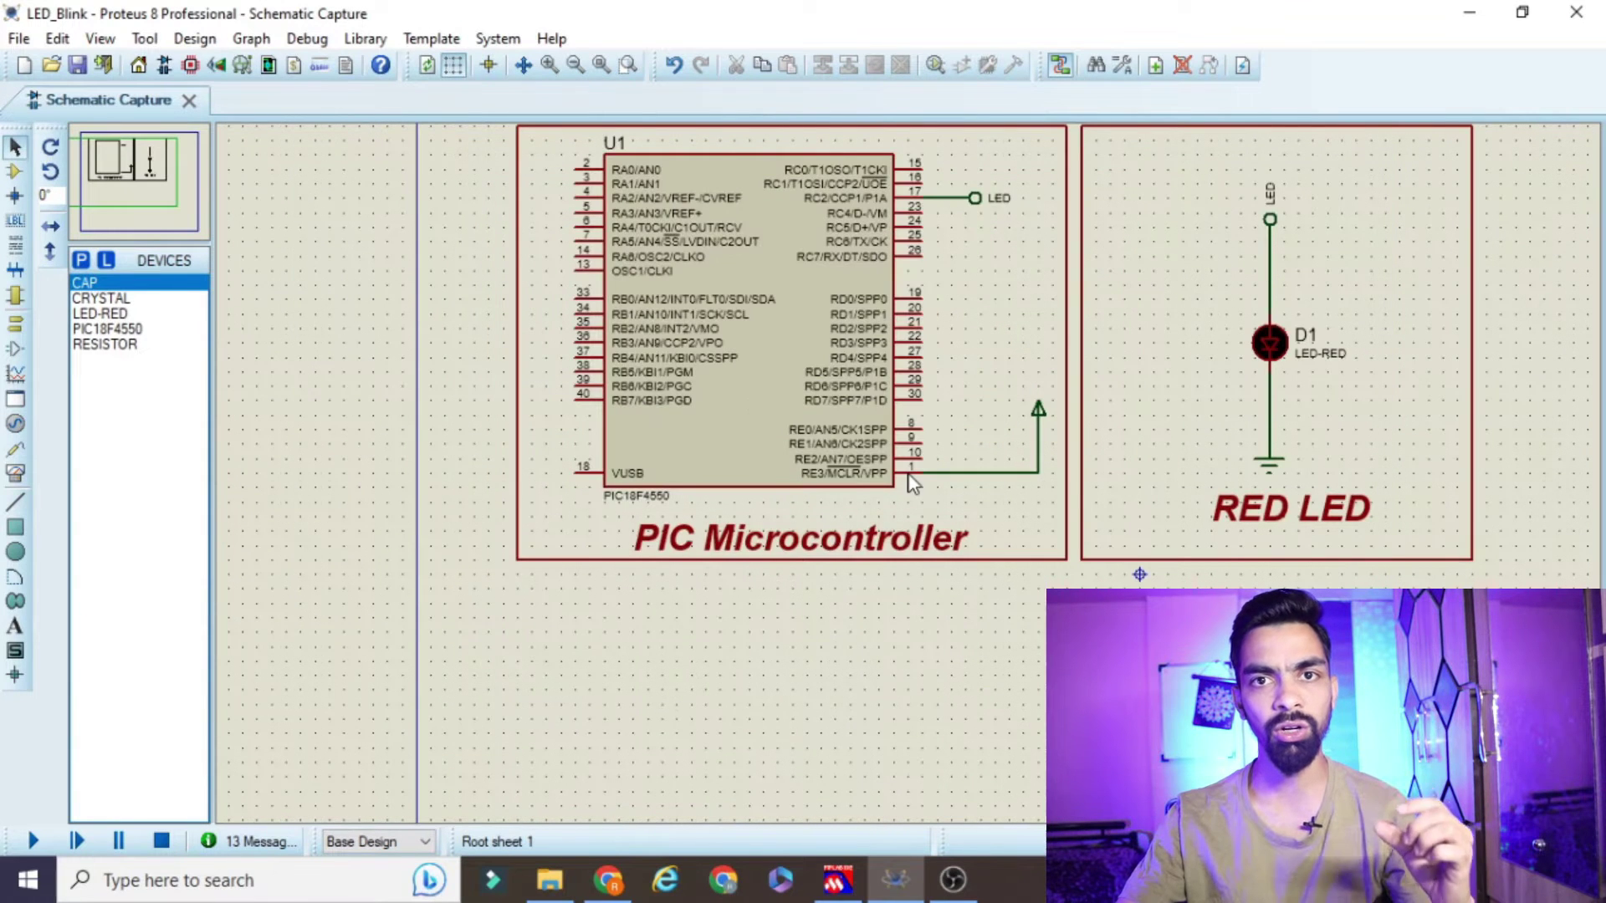
pyautogui.scroll(2, 1132, 168)
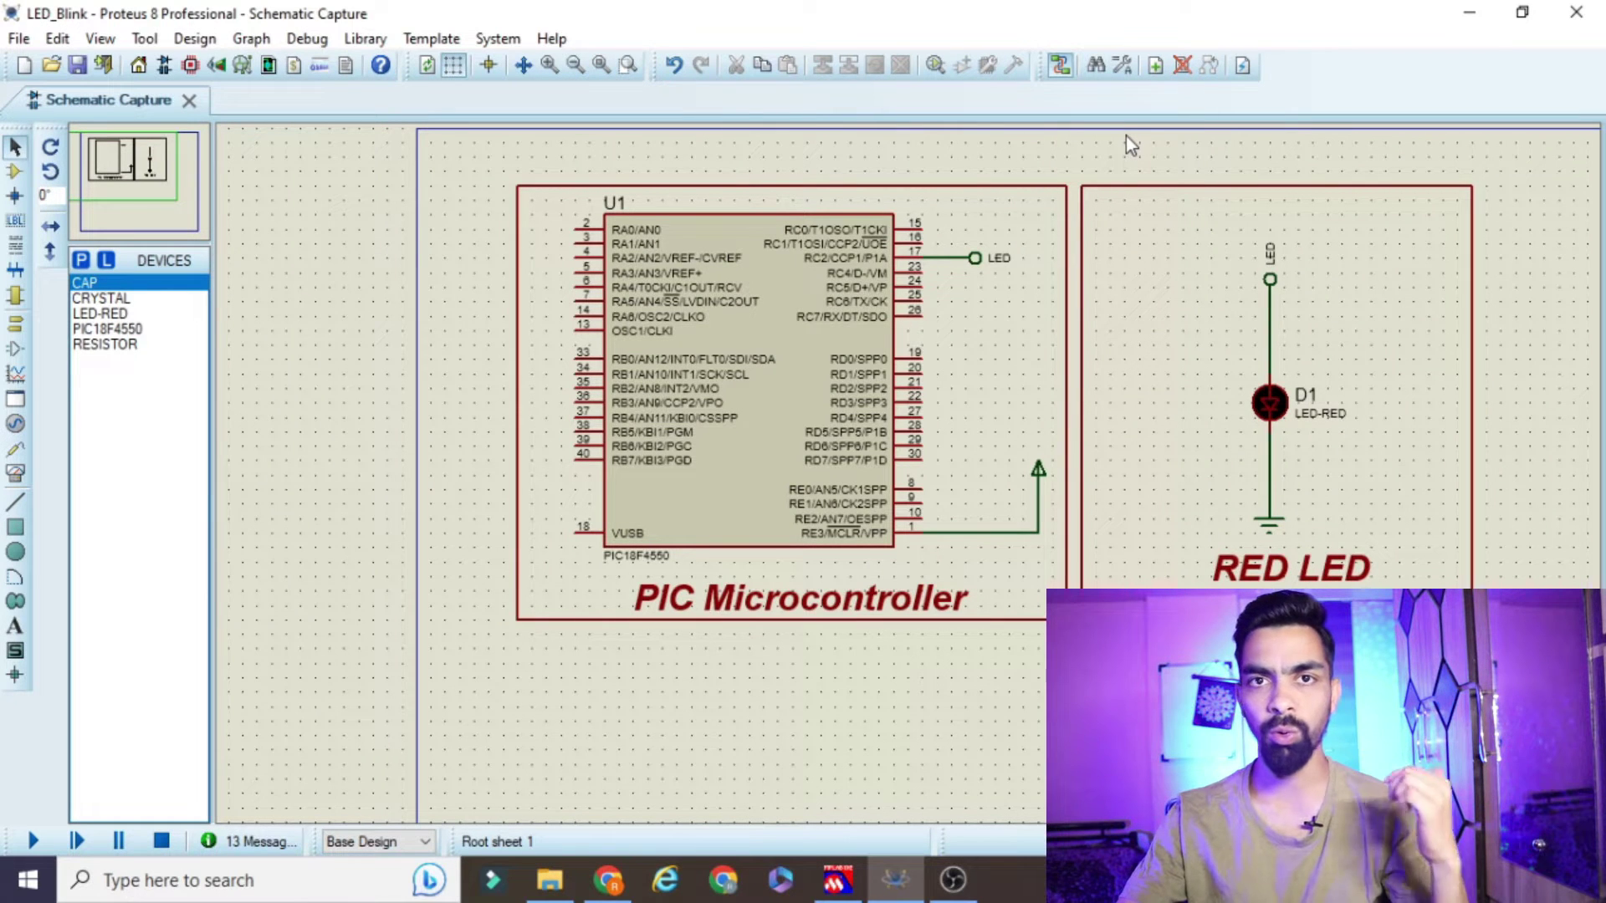
pyautogui.click(1469, 12)
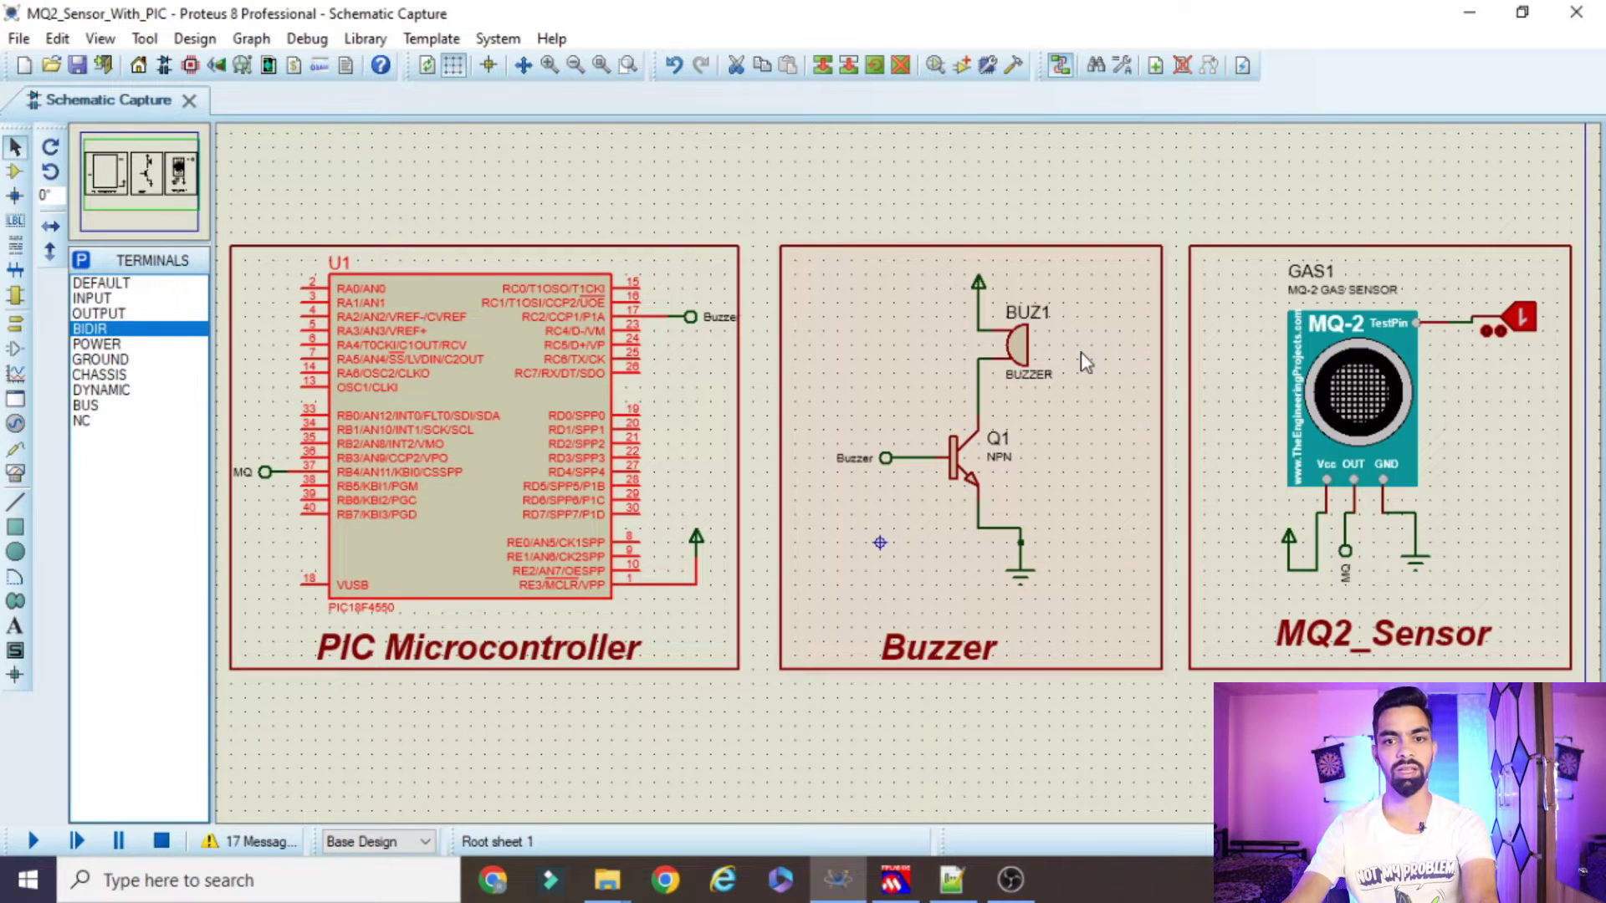
pyautogui.press('F12')
pyautogui.hotkey('alt', 'Tab')
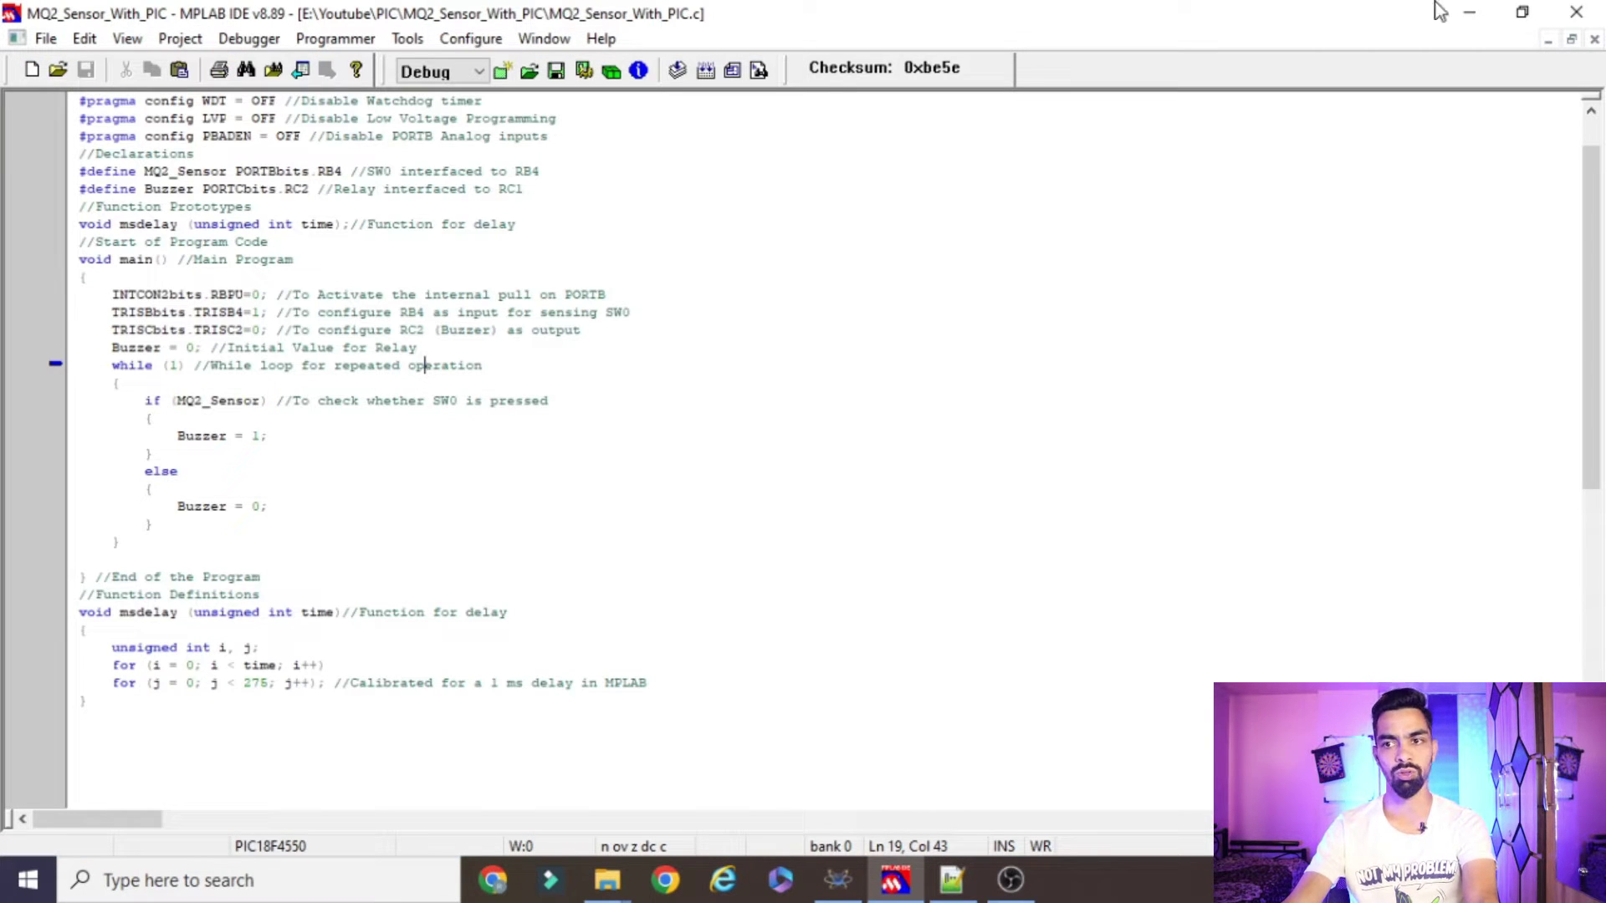
pyautogui.click(1469, 12)
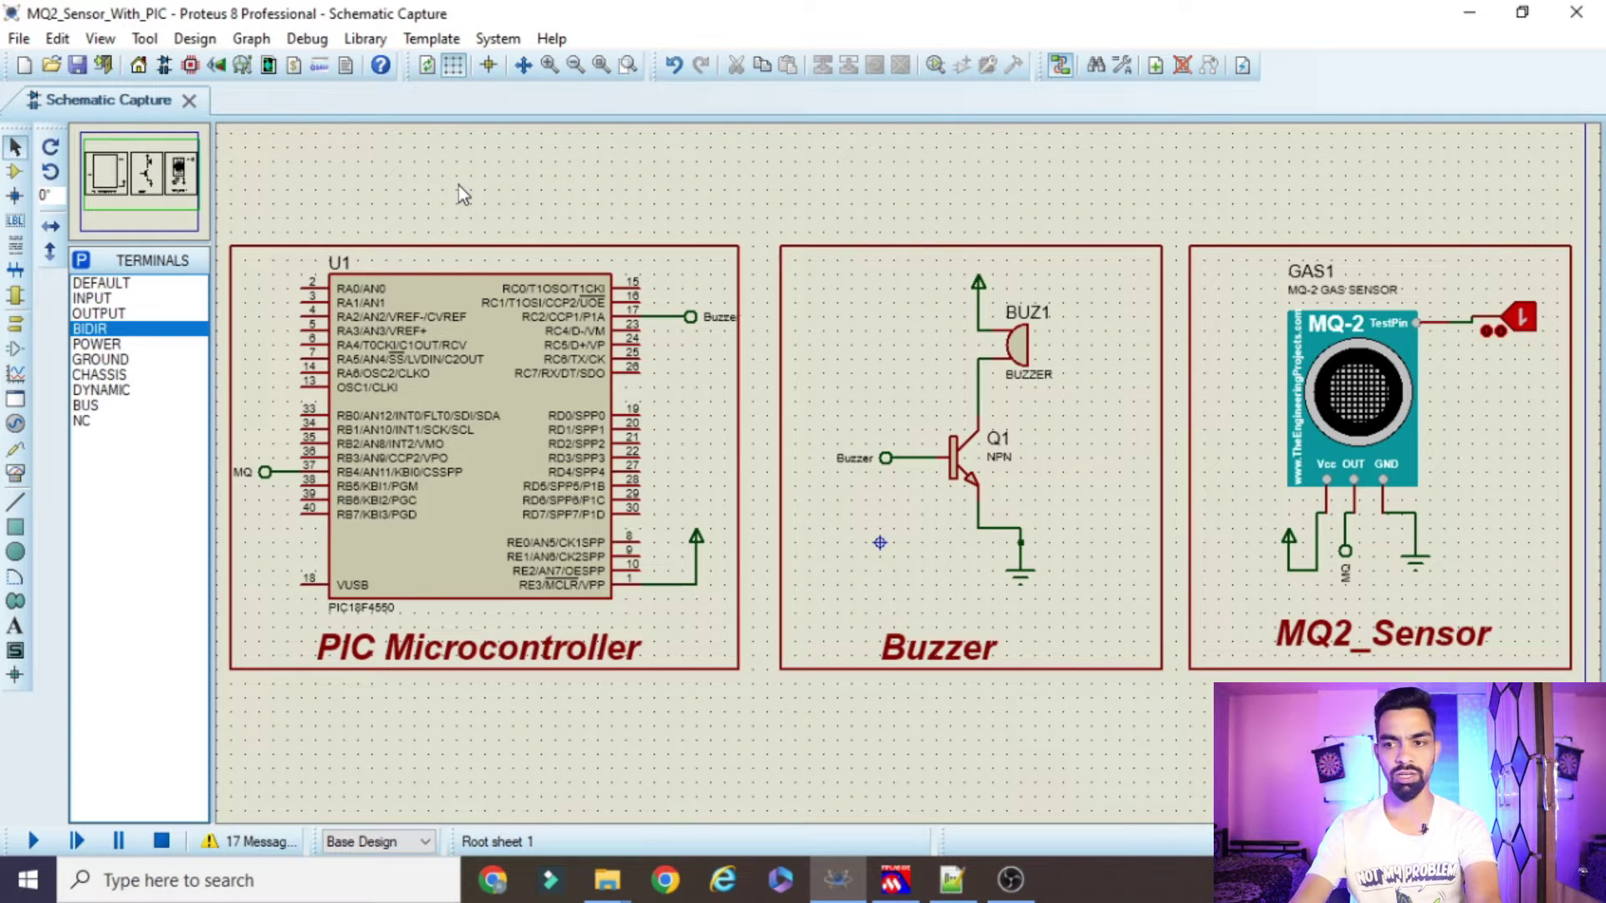
# - Toggle the MQ-2 TestPin logic-state input to 0, then 1, then back to 0
pyautogui.click(1521, 319)
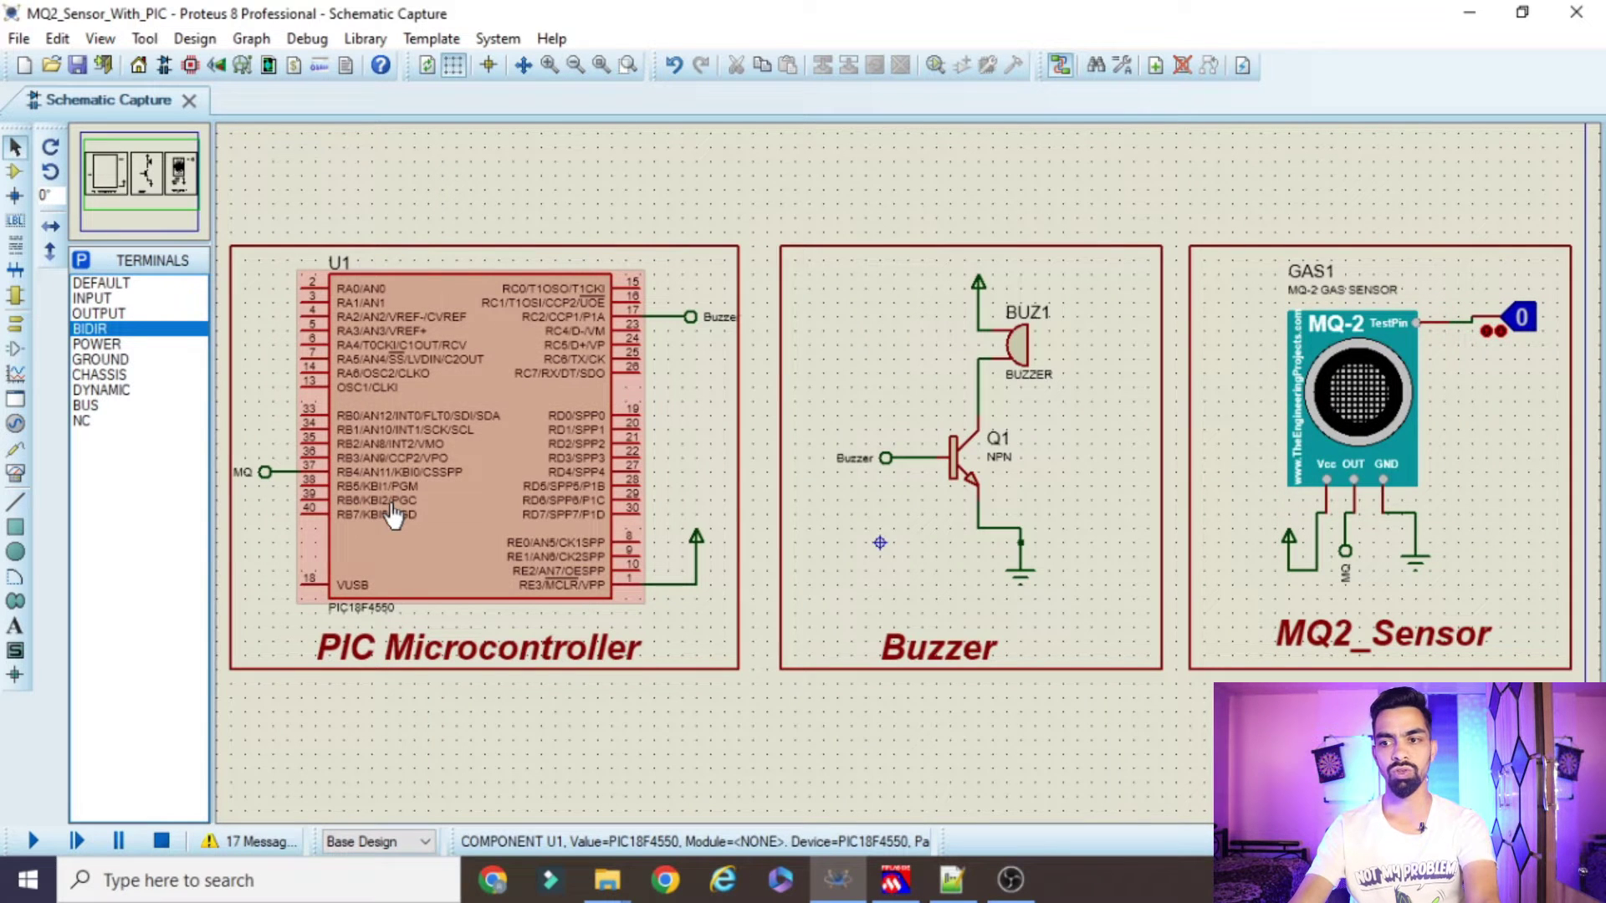
pyautogui.click(1531, 327)
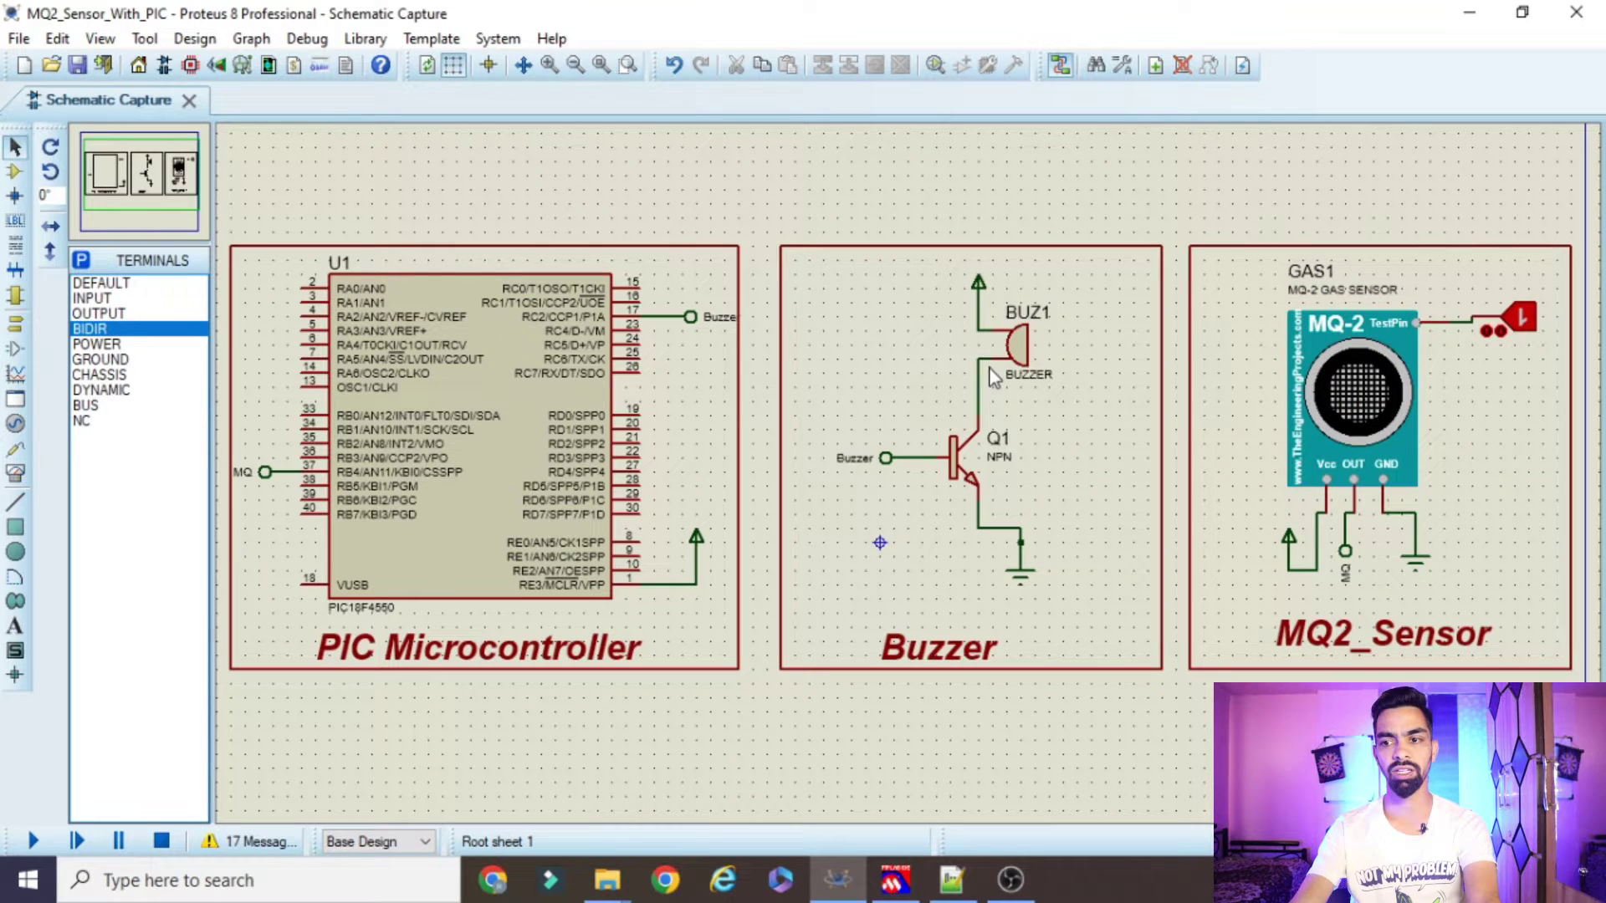
pyautogui.click(1522, 319)
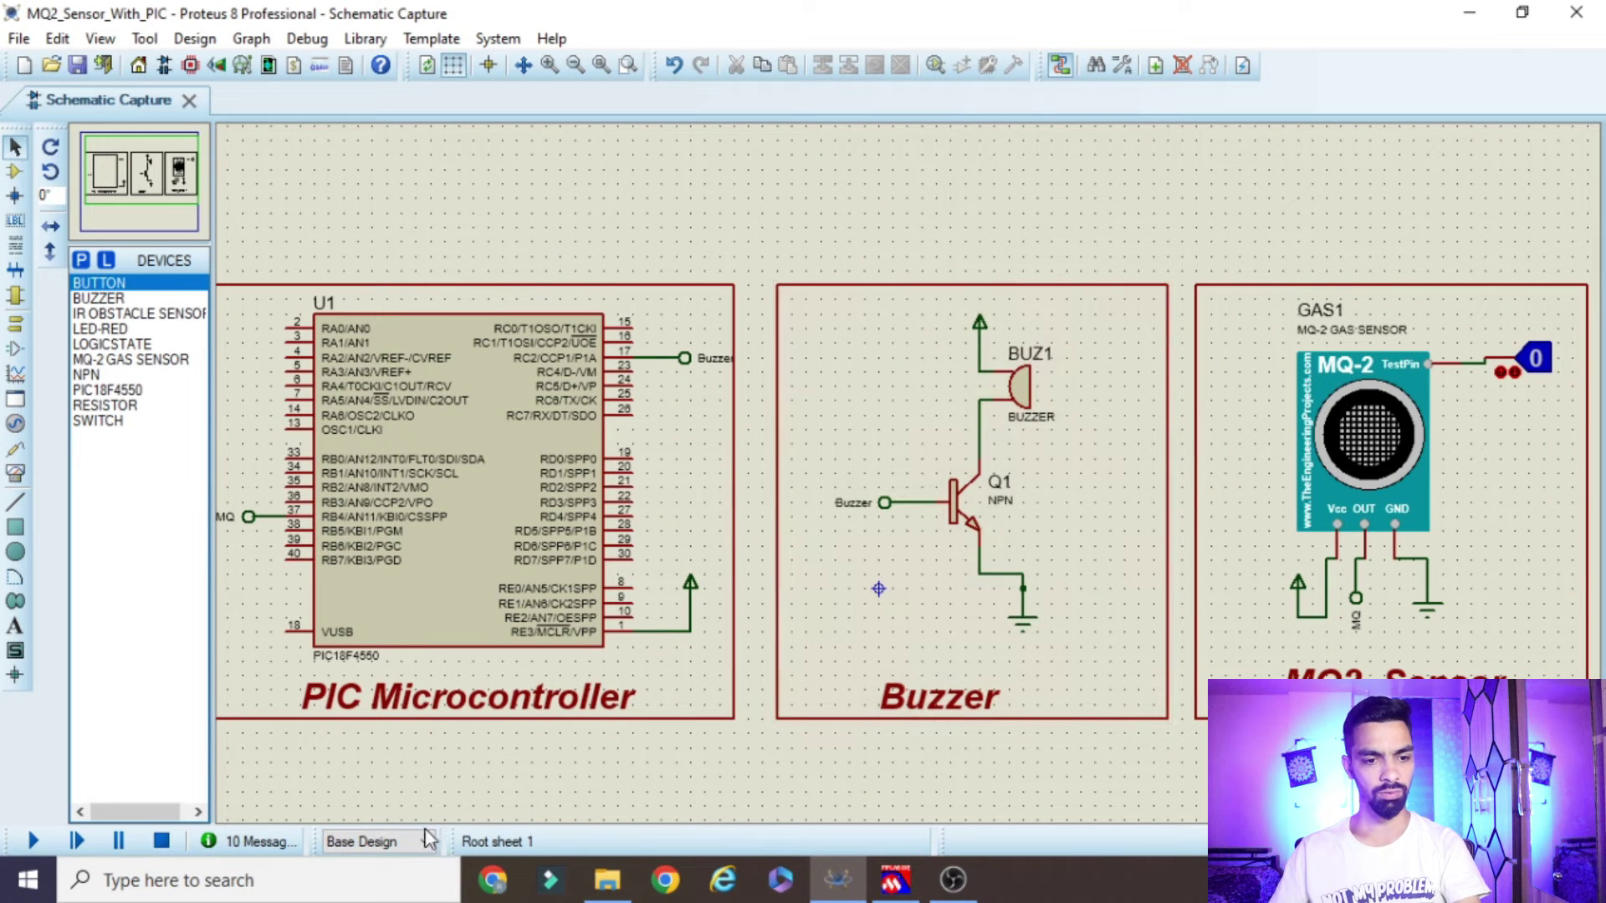
# - Run the simulation, toggle the MQ-2 test input 1, 0, 1, 0 to check the buzzer, then stop
pyautogui.click(32, 841)
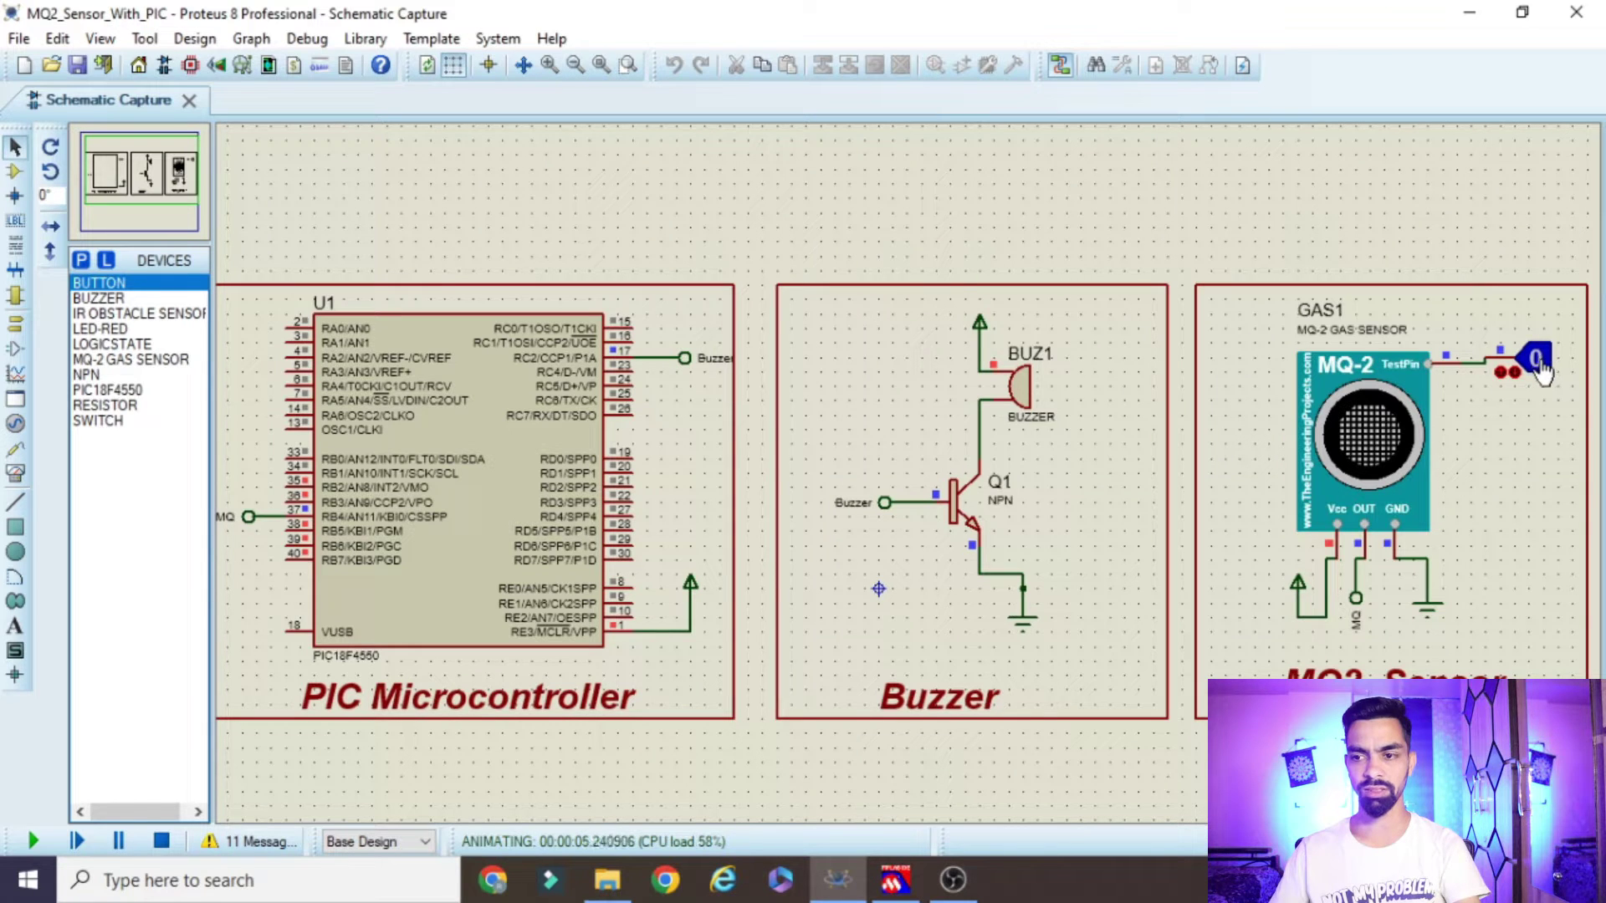
pyautogui.click(1536, 360)
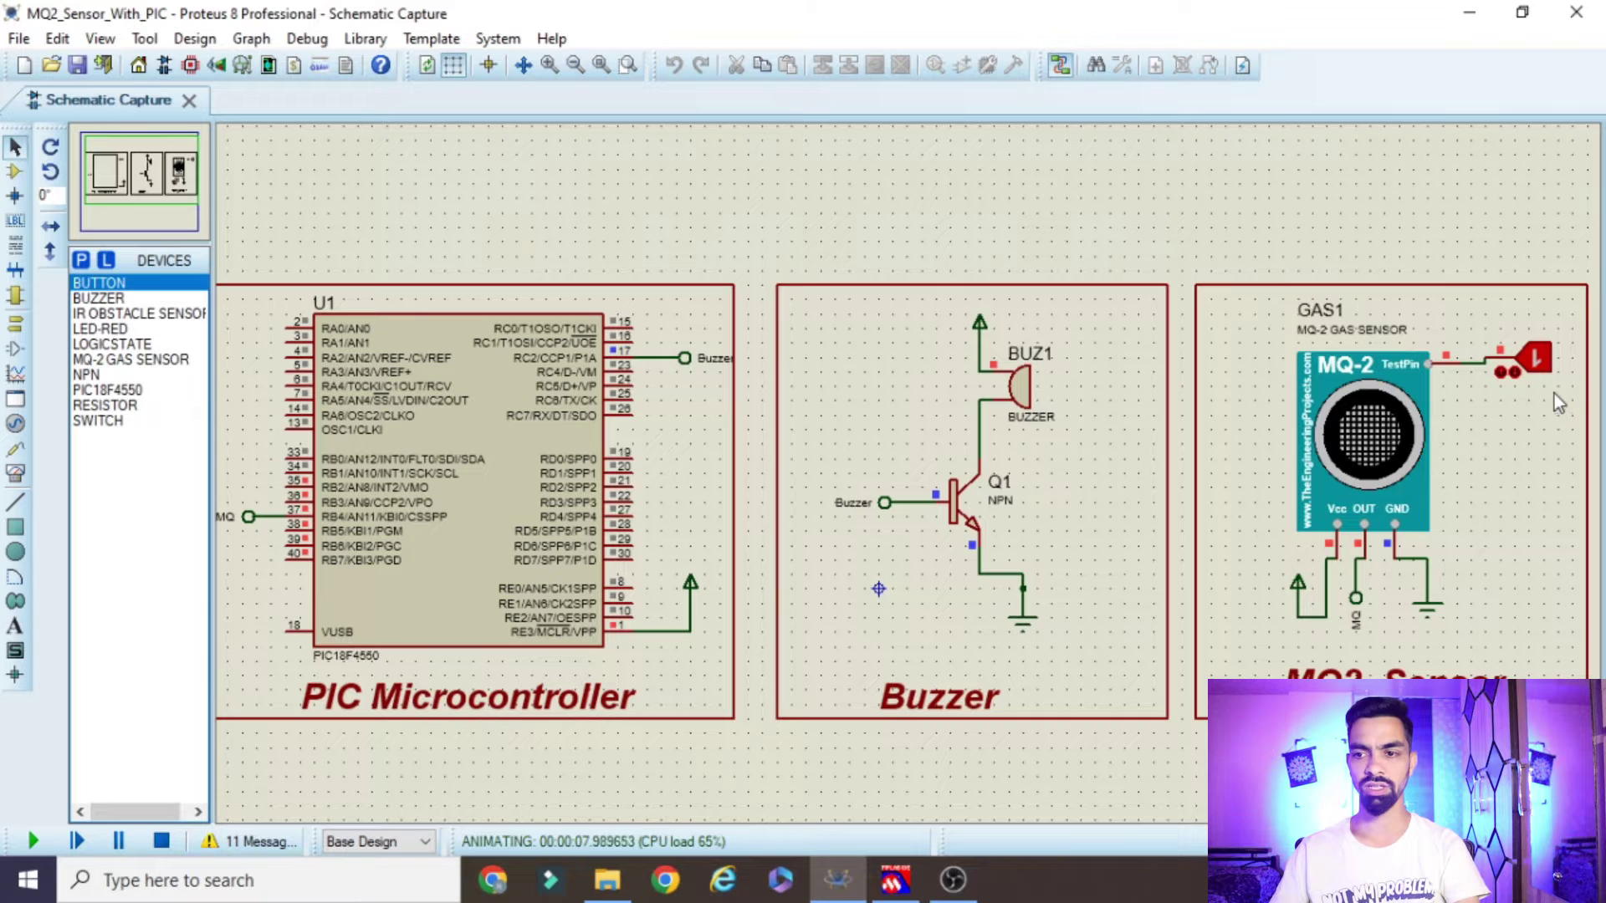
pyautogui.click(1536, 361)
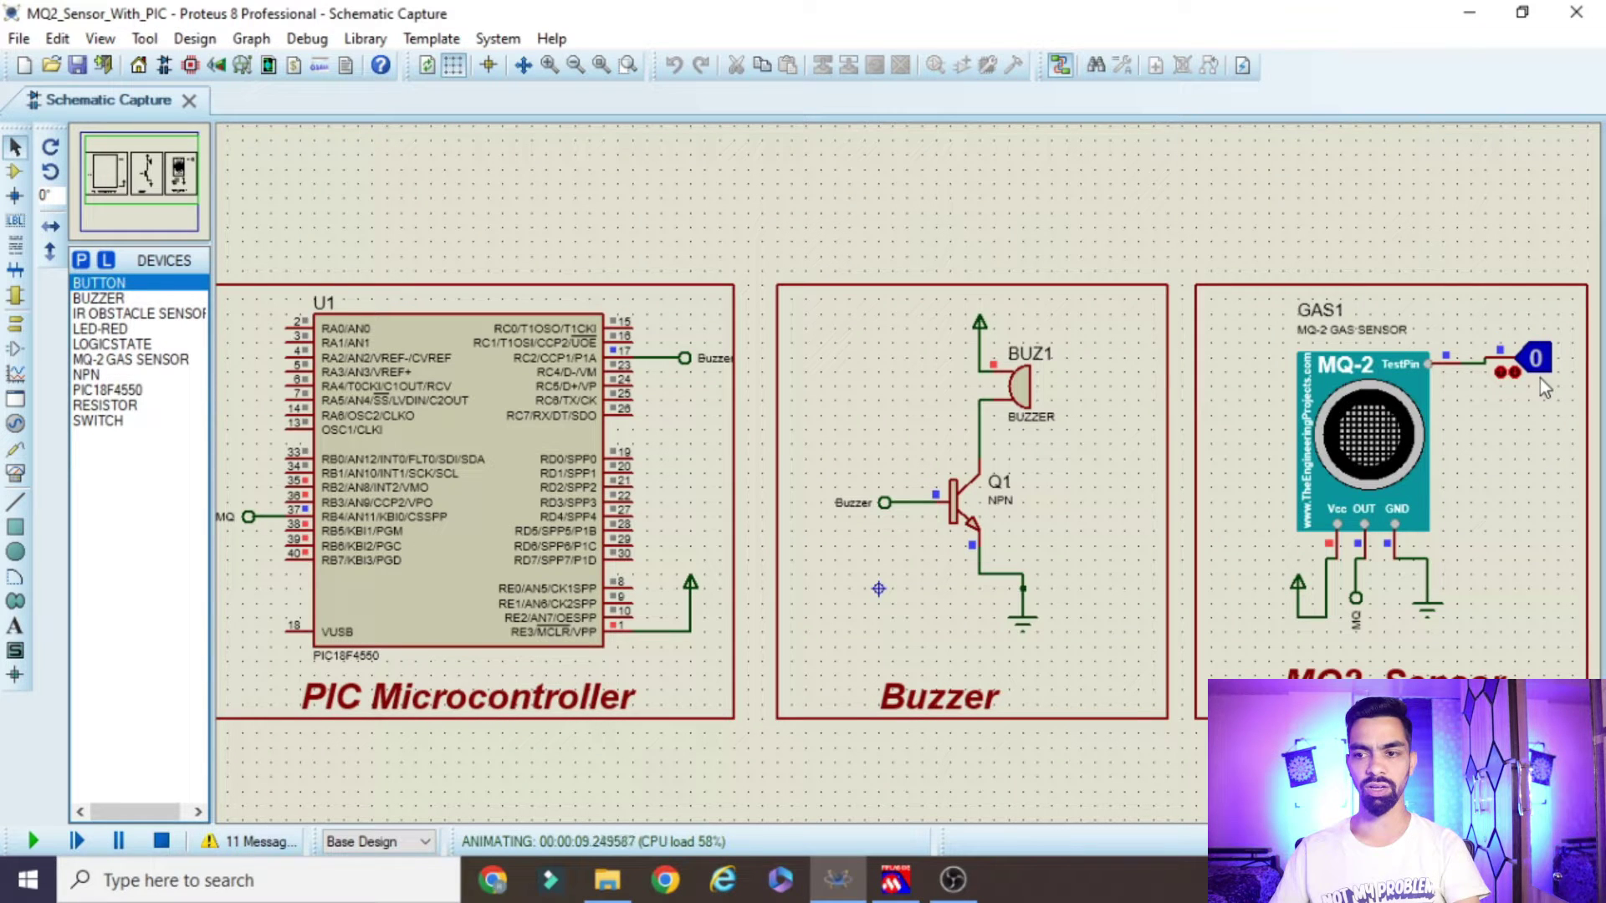
pyautogui.click(1543, 360)
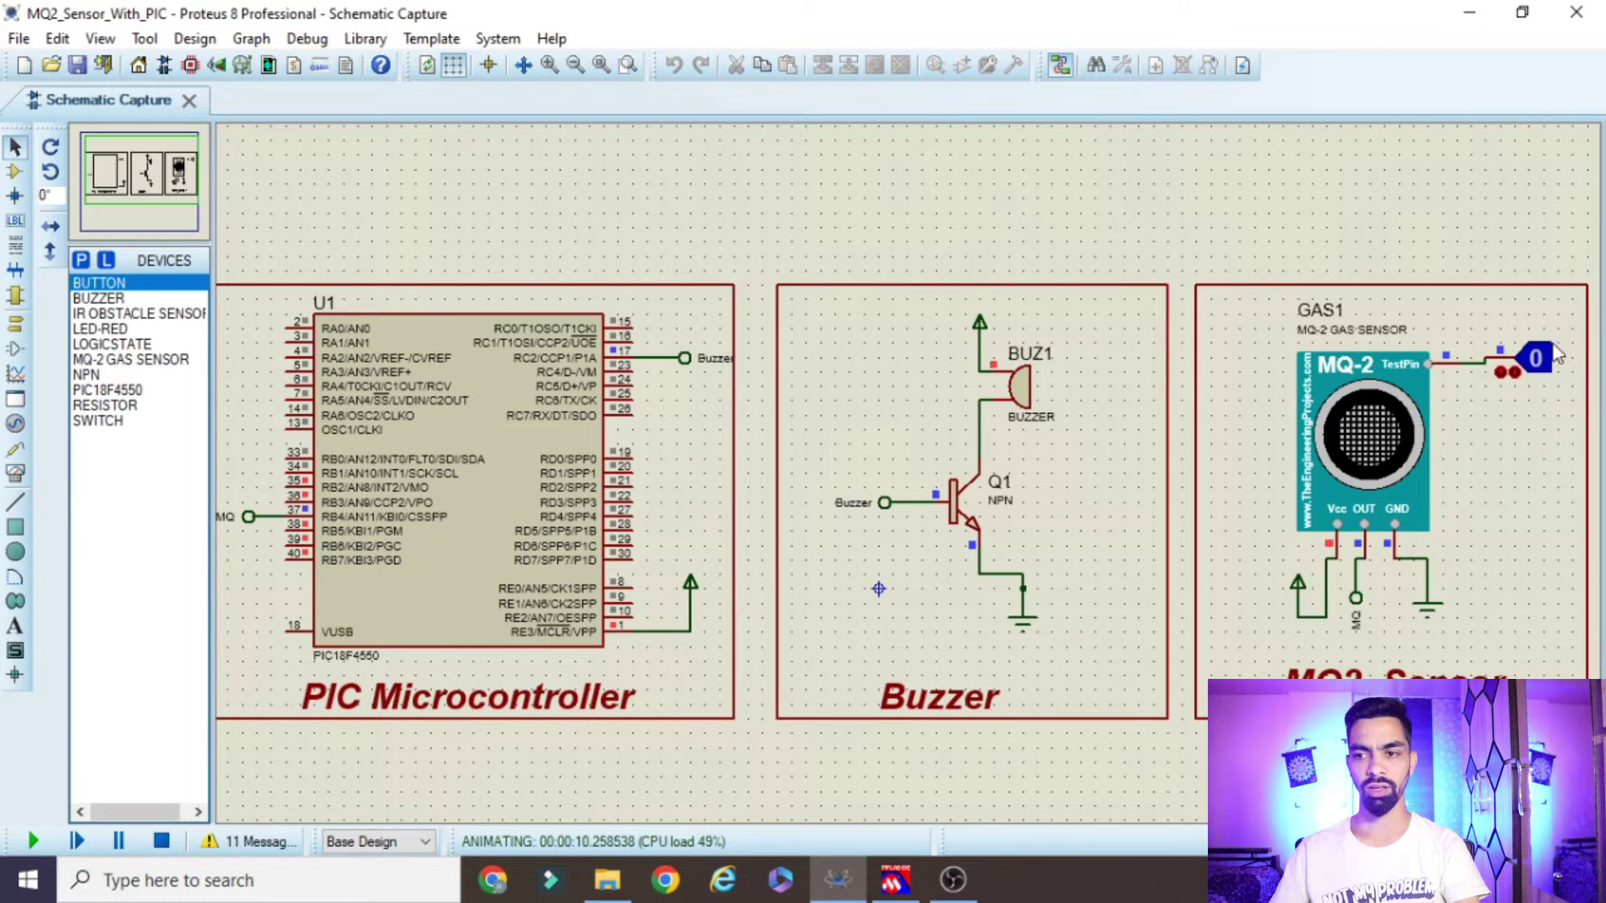
pyautogui.click(1538, 363)
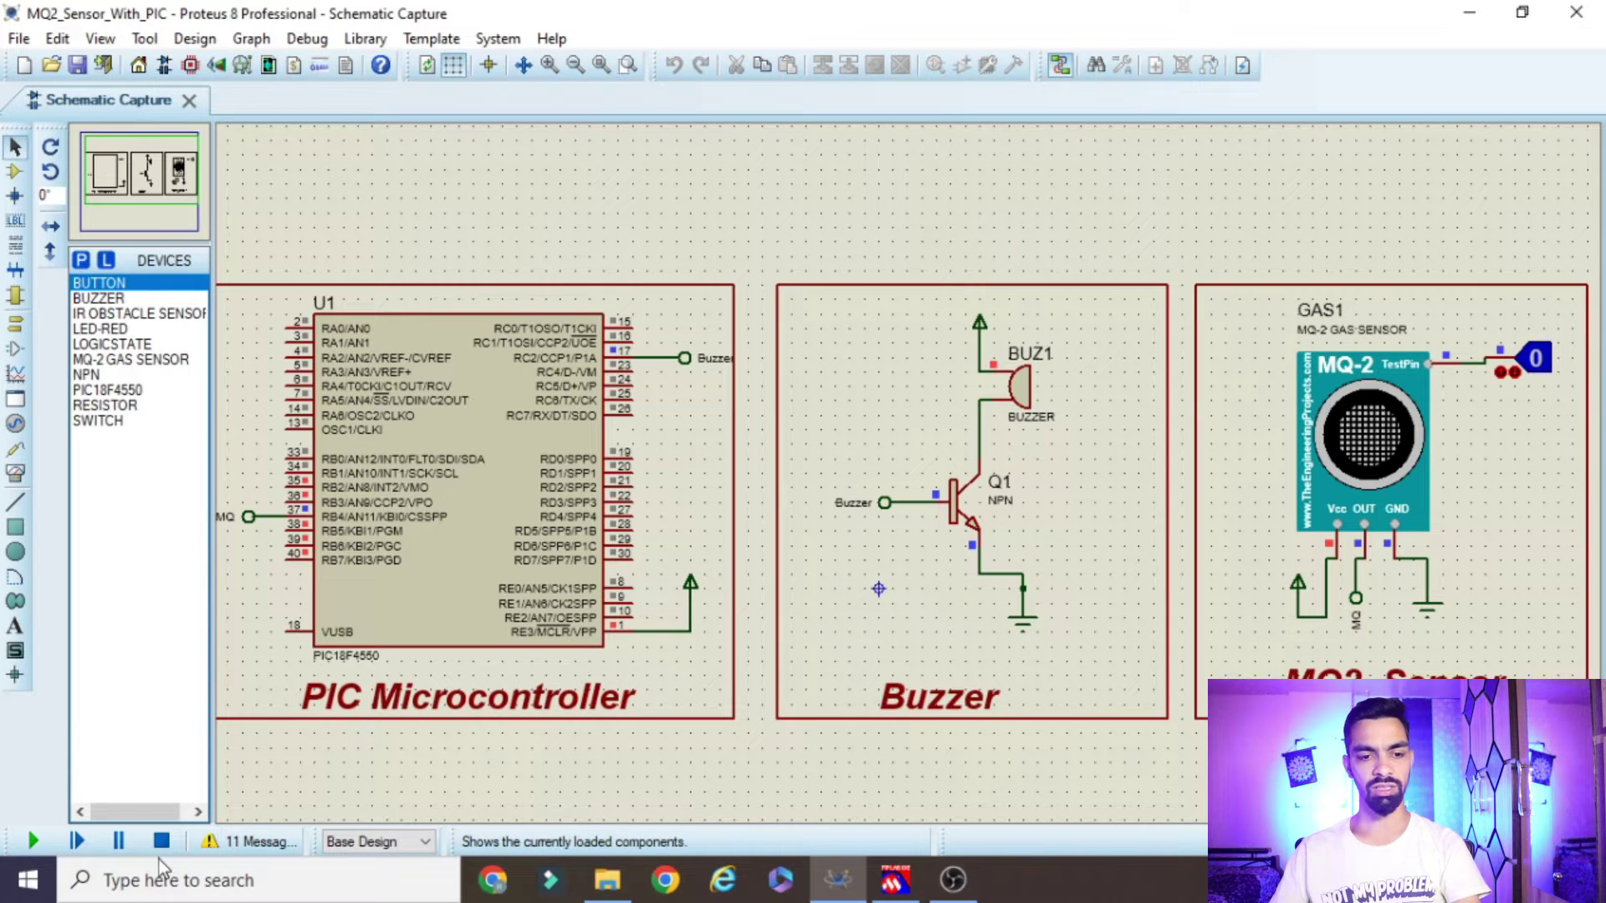
pyautogui.click(171, 840)
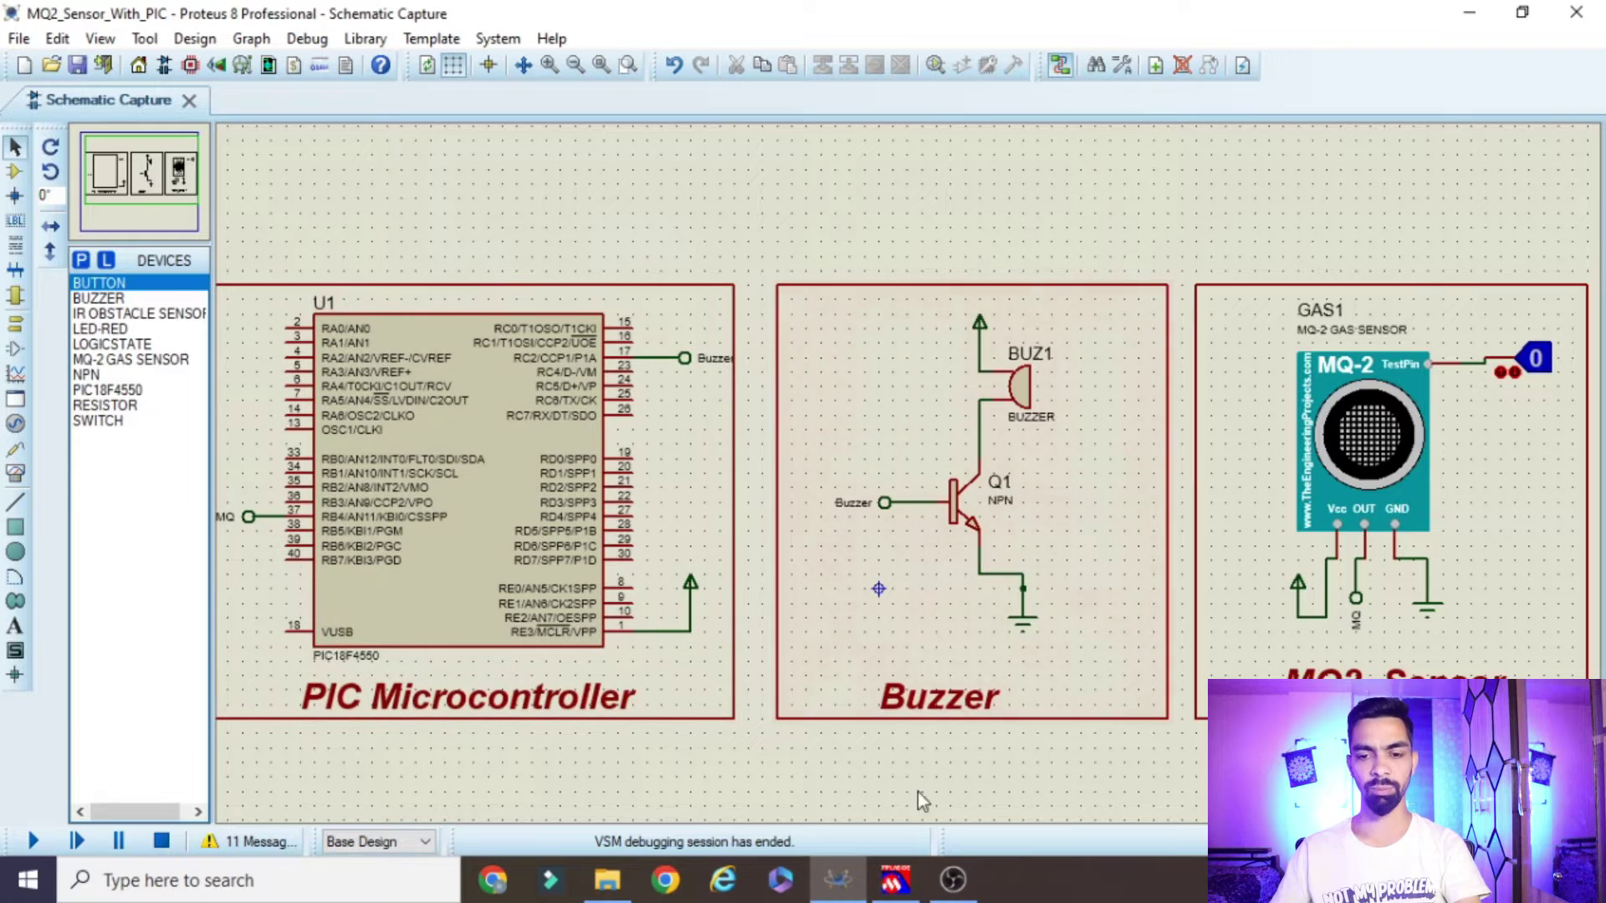
pyautogui.moveTo(939, 889)
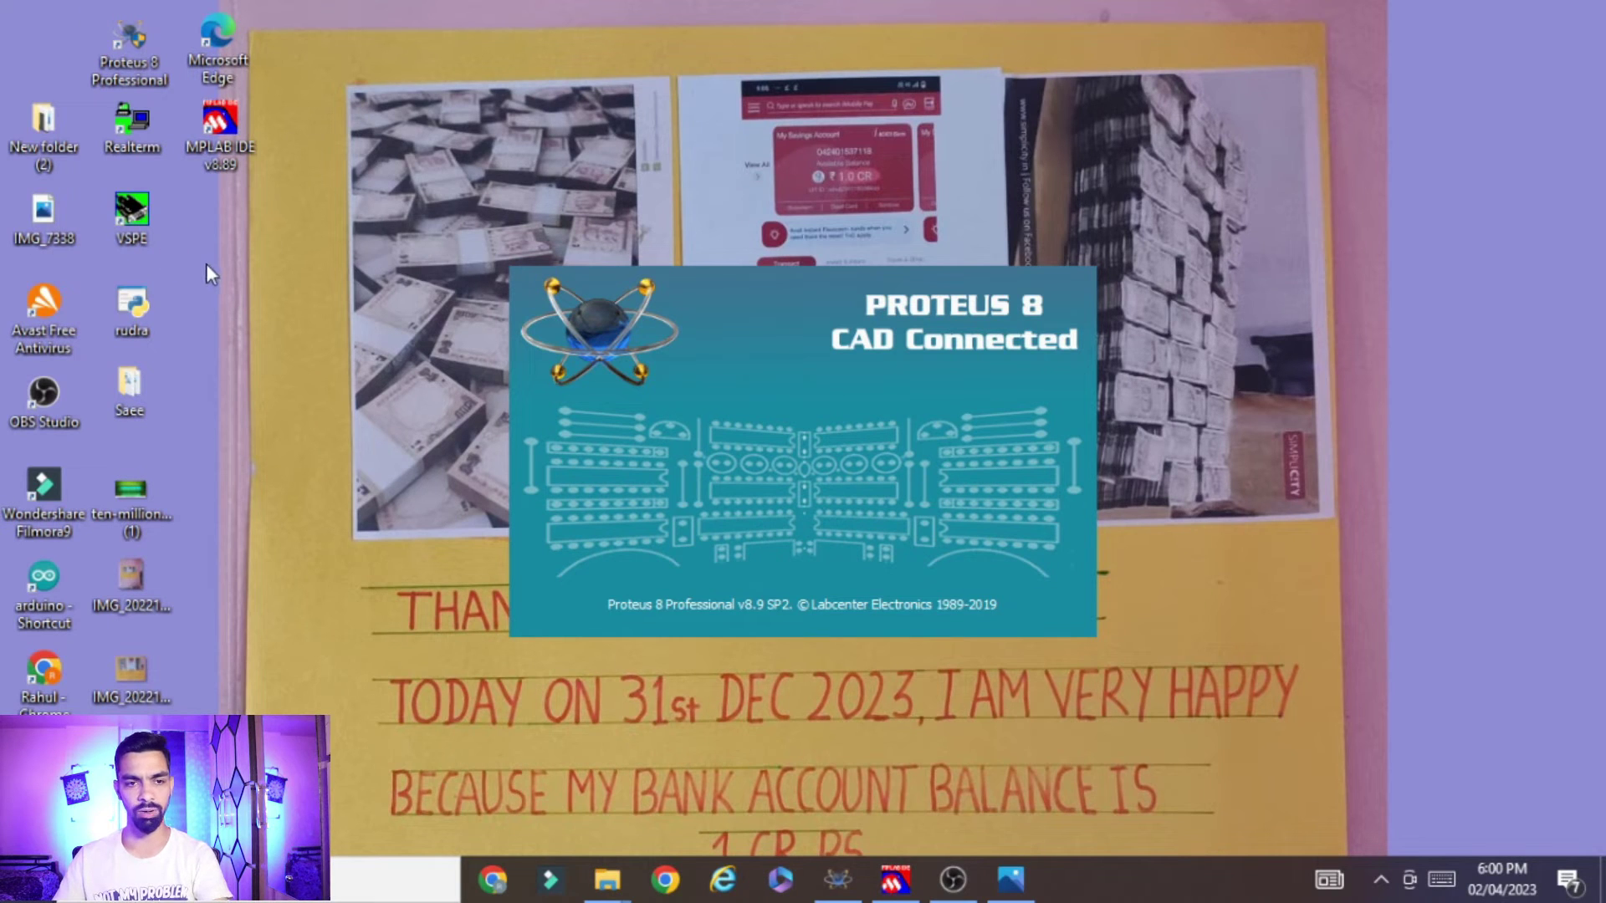
# - Launch Proteus 8 Professional from its desktop icon using Run as administrator
pyautogui.click(1010, 878)
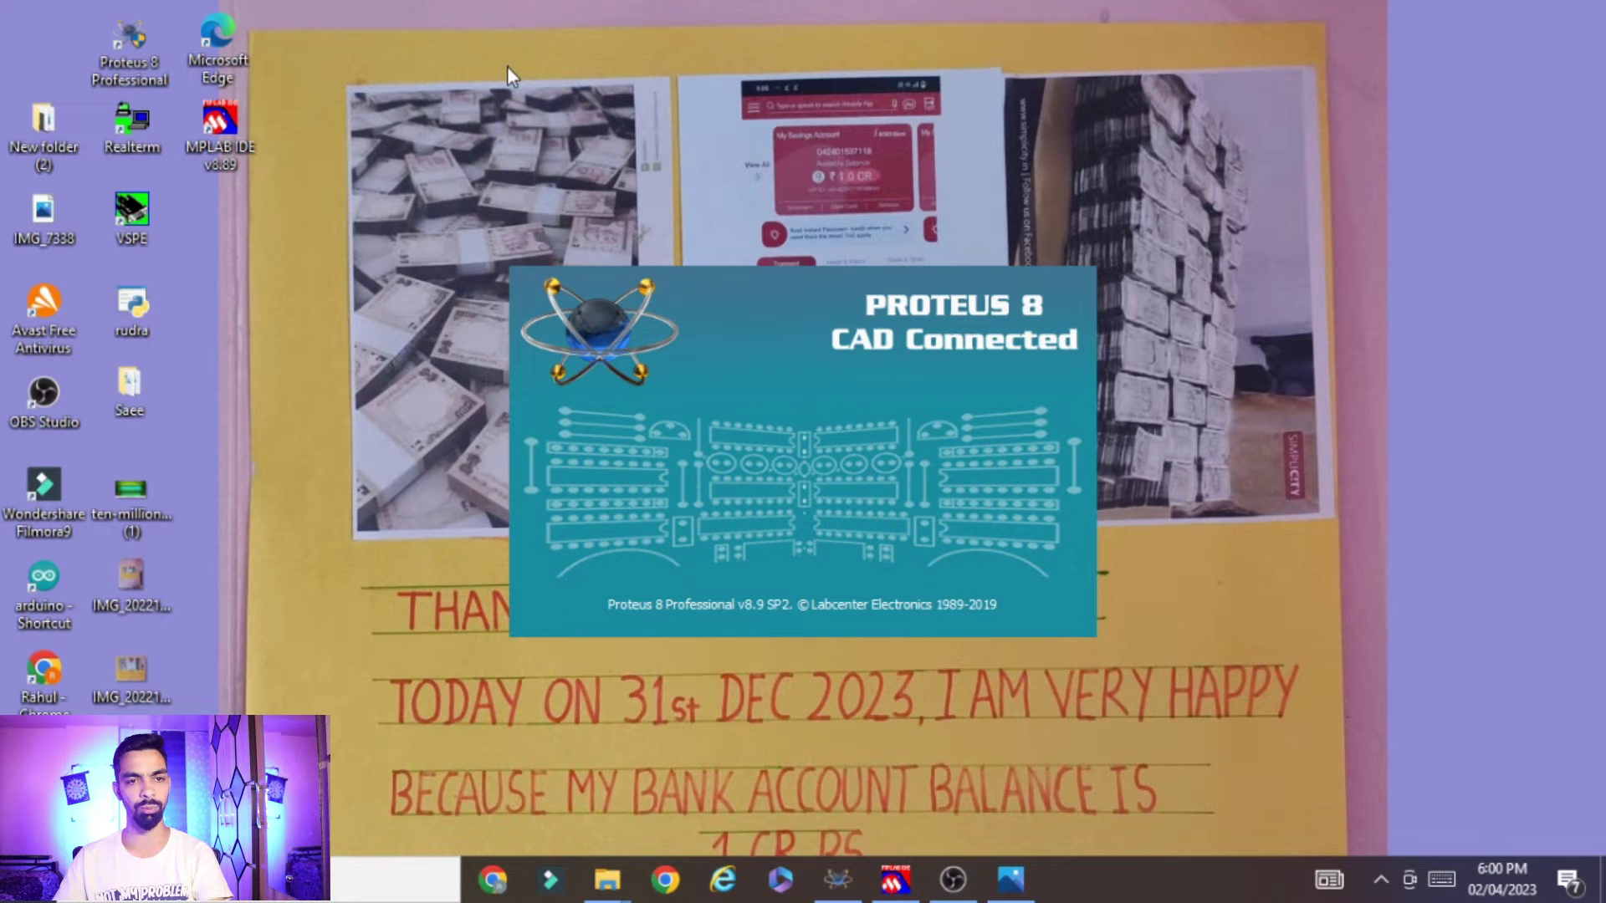
pyautogui.rightClick(137, 52)
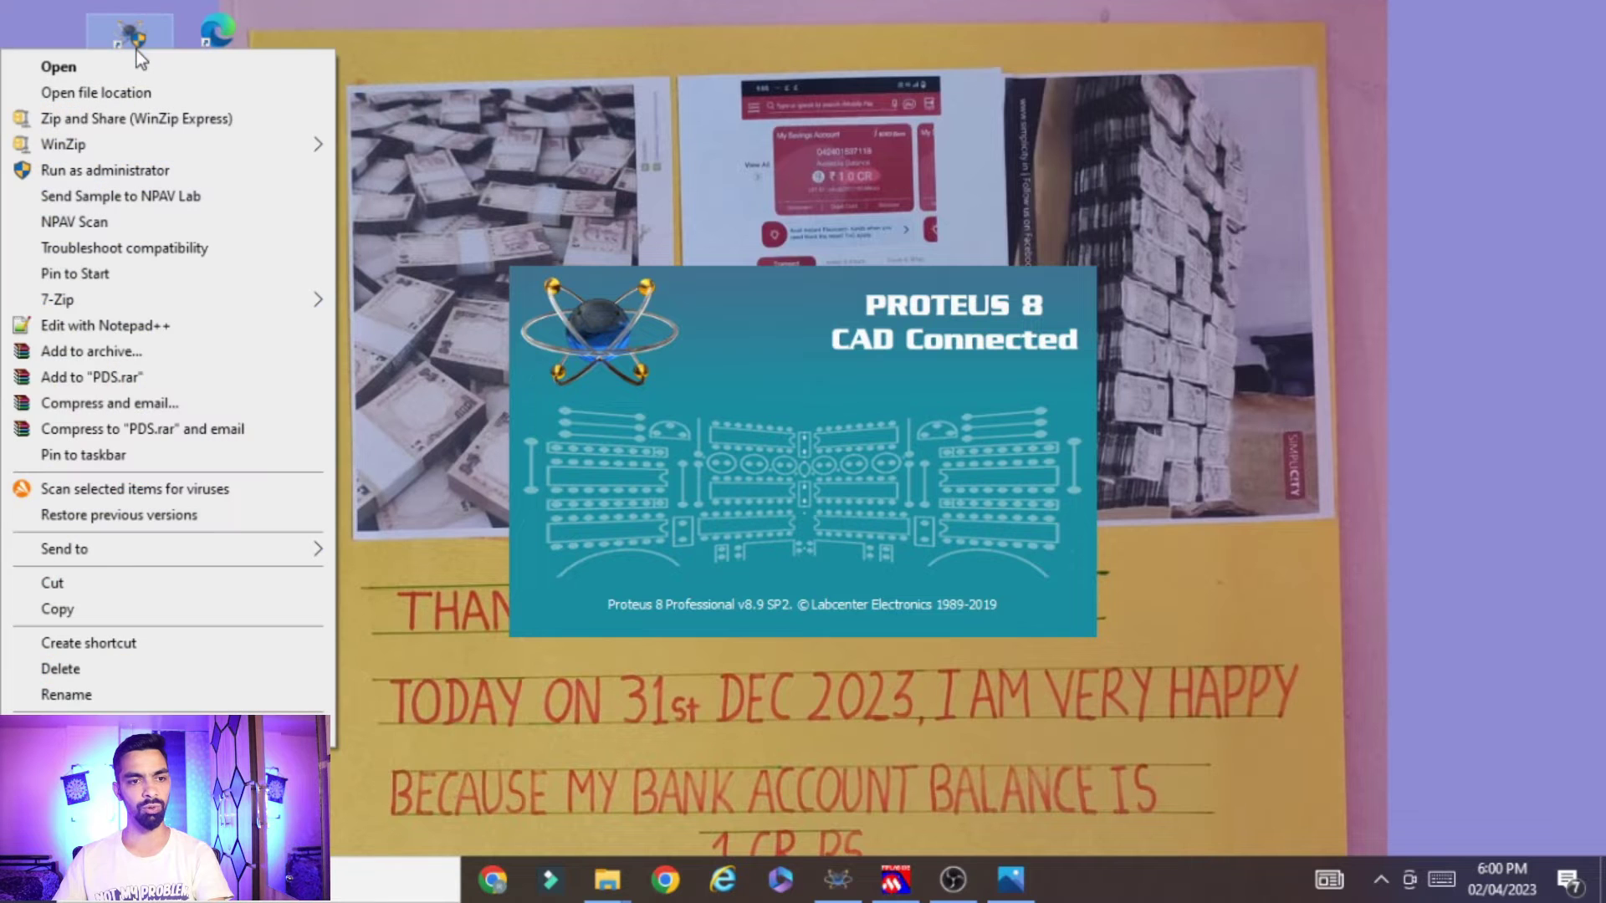
pyautogui.click(128, 171)
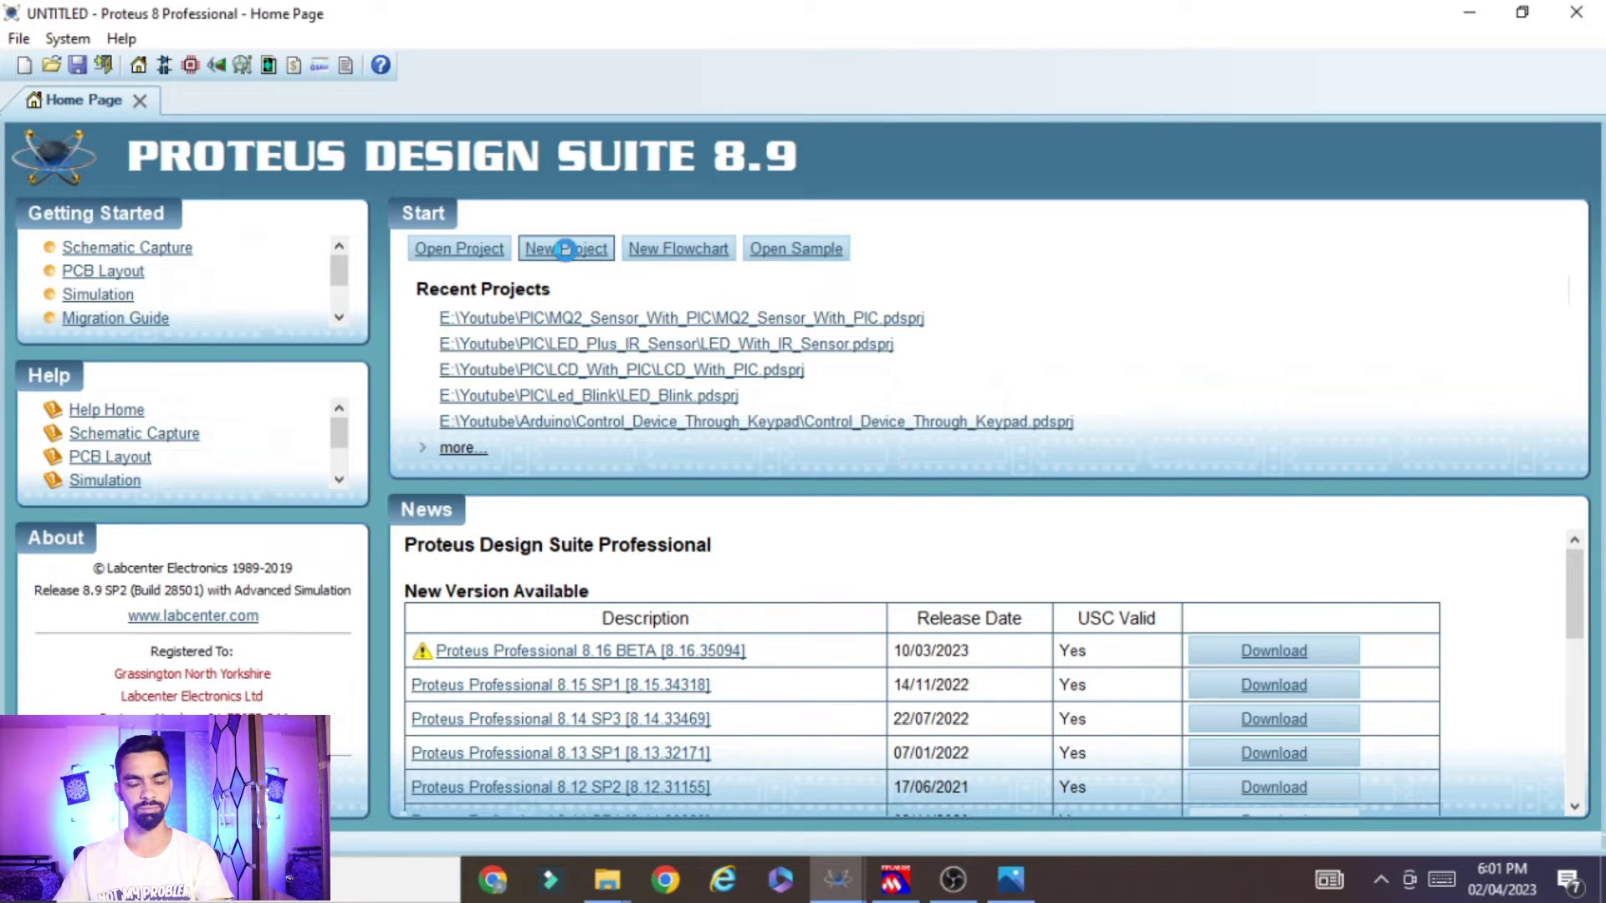
# - Create a new project over the existing one, using the DEFAULT schematic template, no PCB or firmware
pyautogui.click(565, 249)
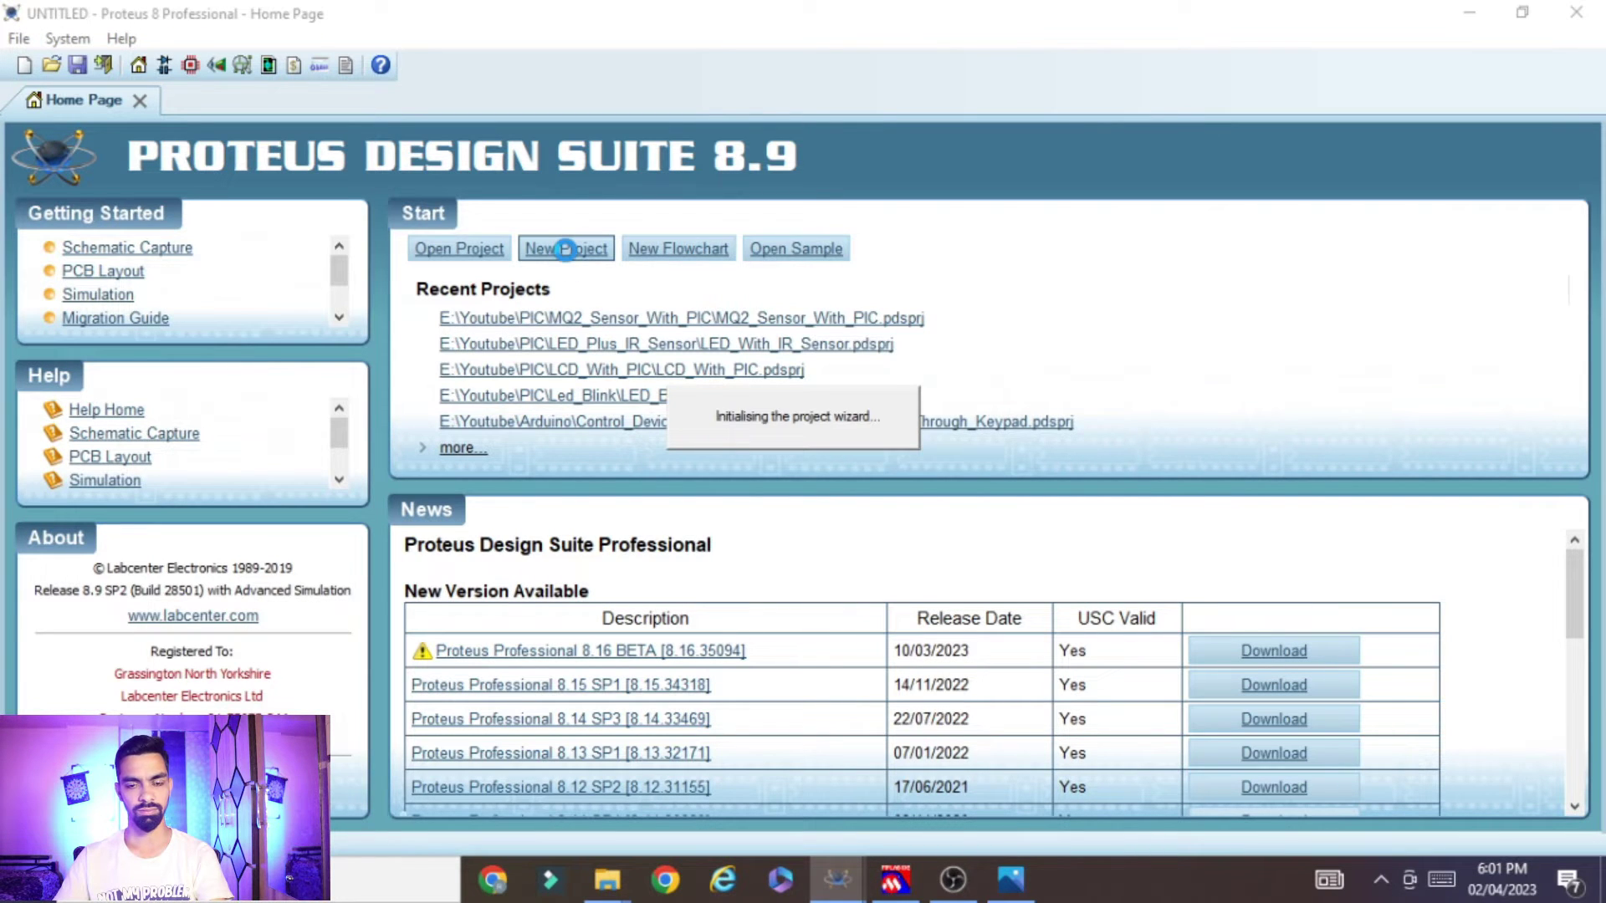
pyautogui.doubleClick(566, 259)
pyautogui.keyDown('shift'); pyautogui.click(607, 260); pyautogui.keyUp('shift')
pyautogui.press('Tab')
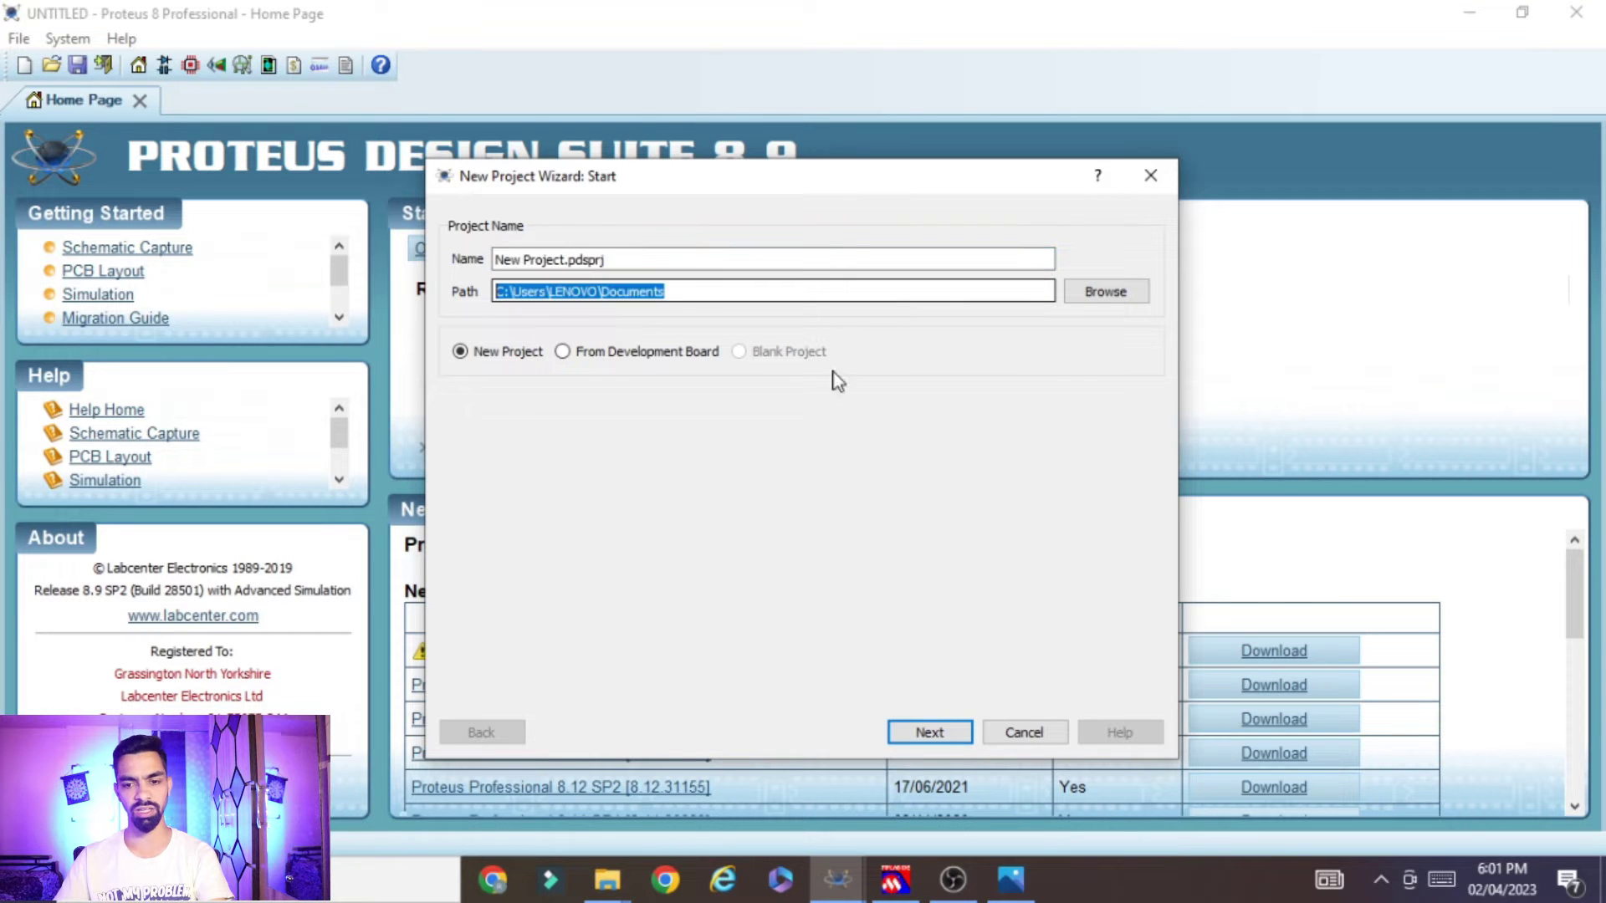
pyautogui.click(940, 736)
pyautogui.click(765, 507)
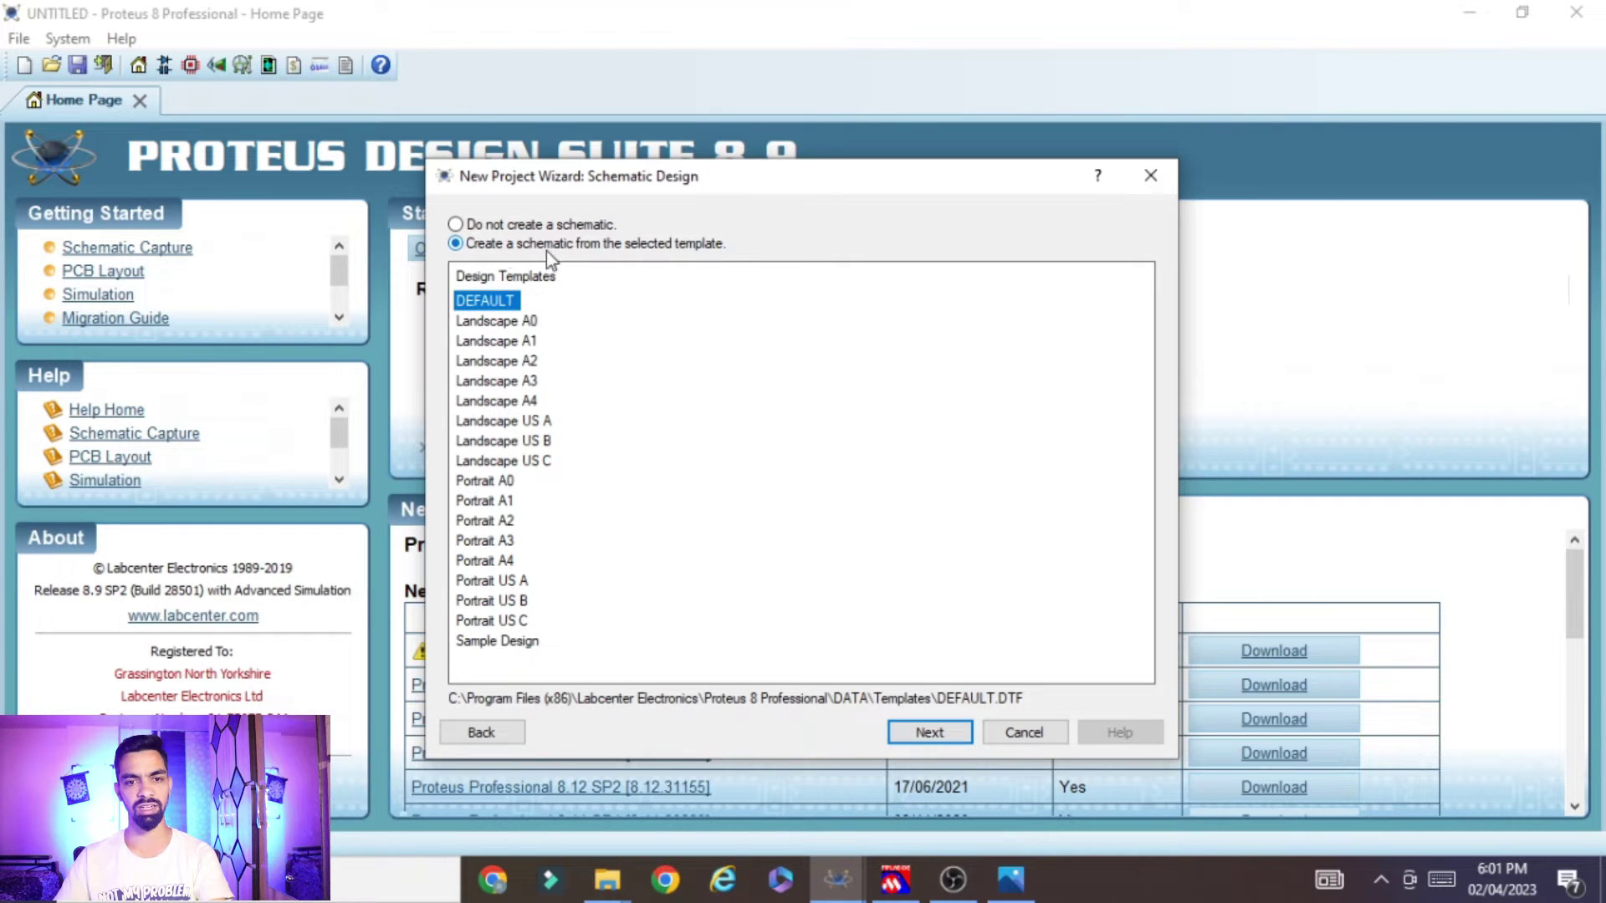
pyautogui.click(948, 743)
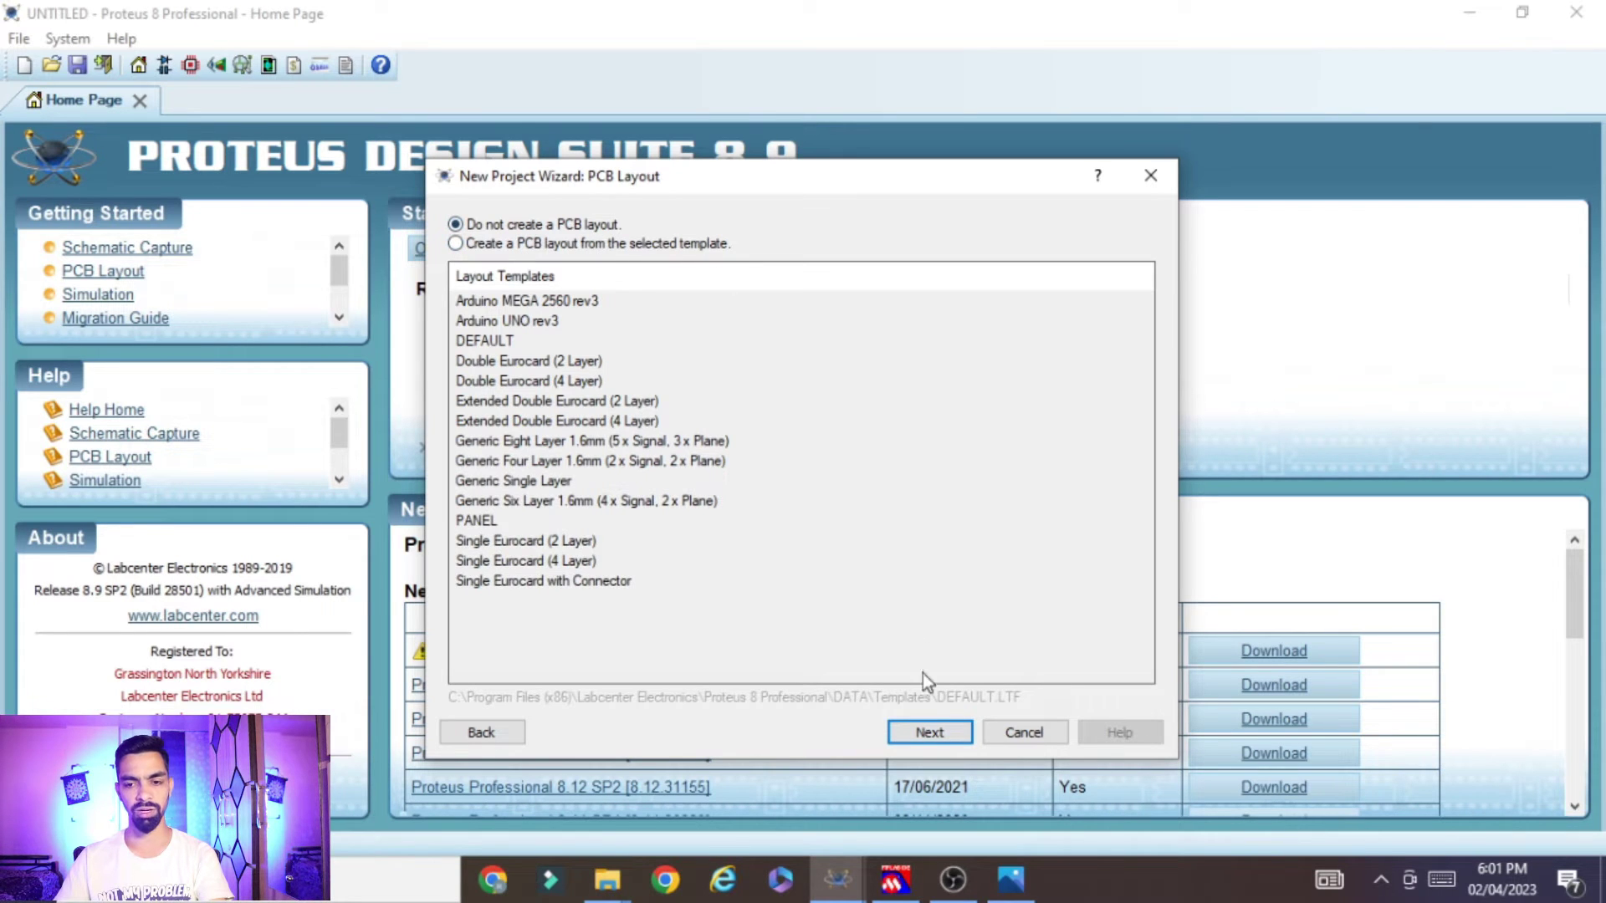
pyautogui.click(940, 724)
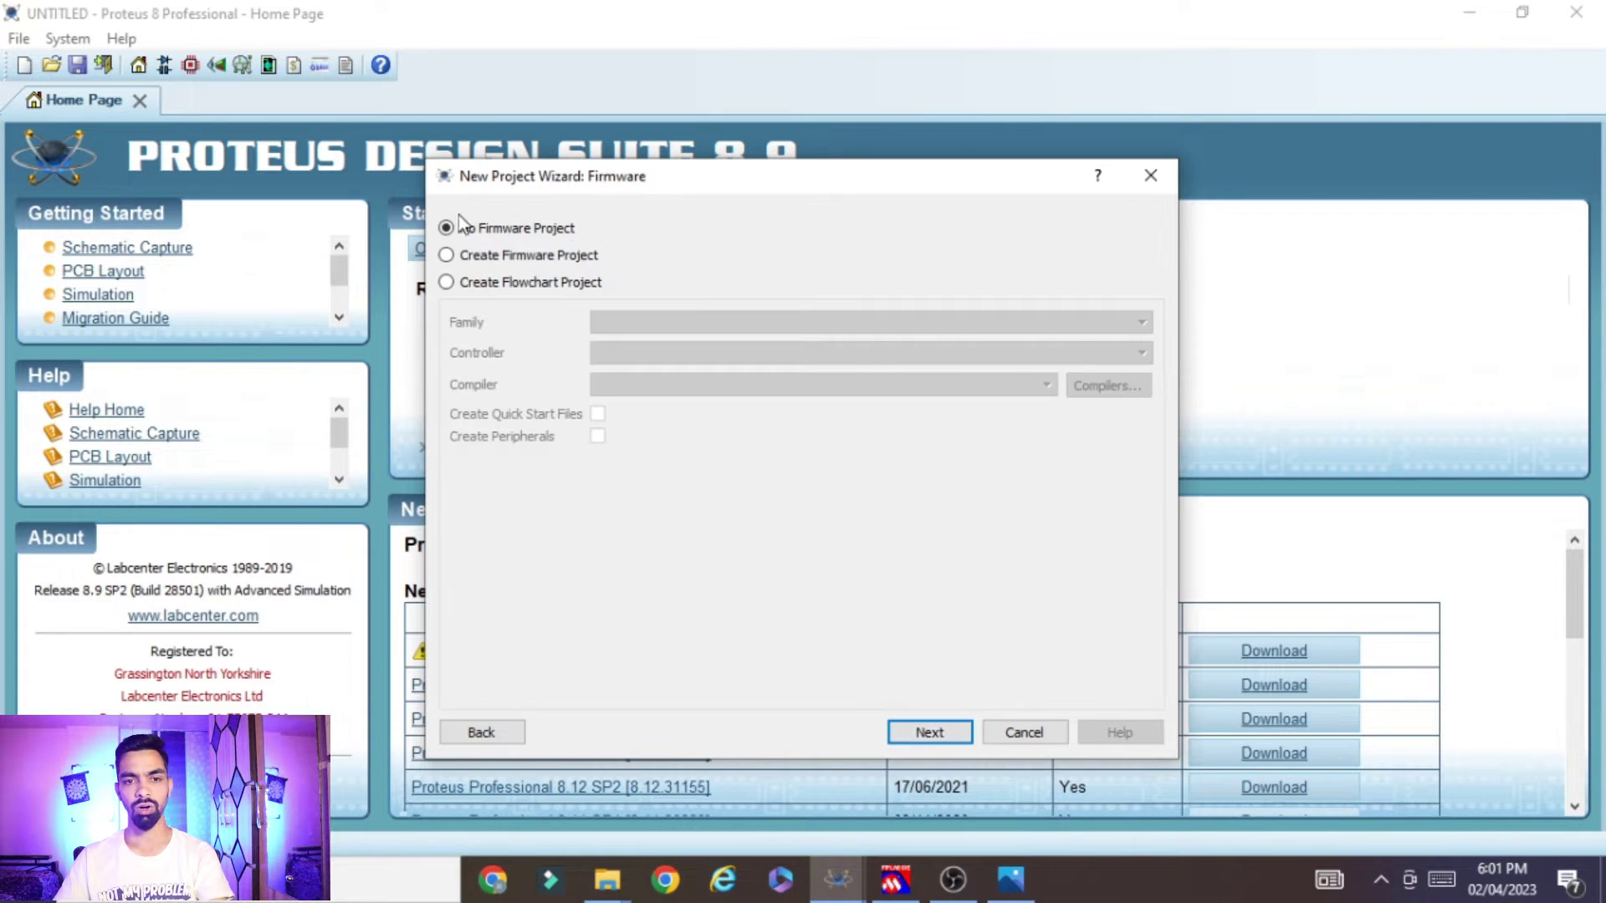
pyautogui.click(918, 725)
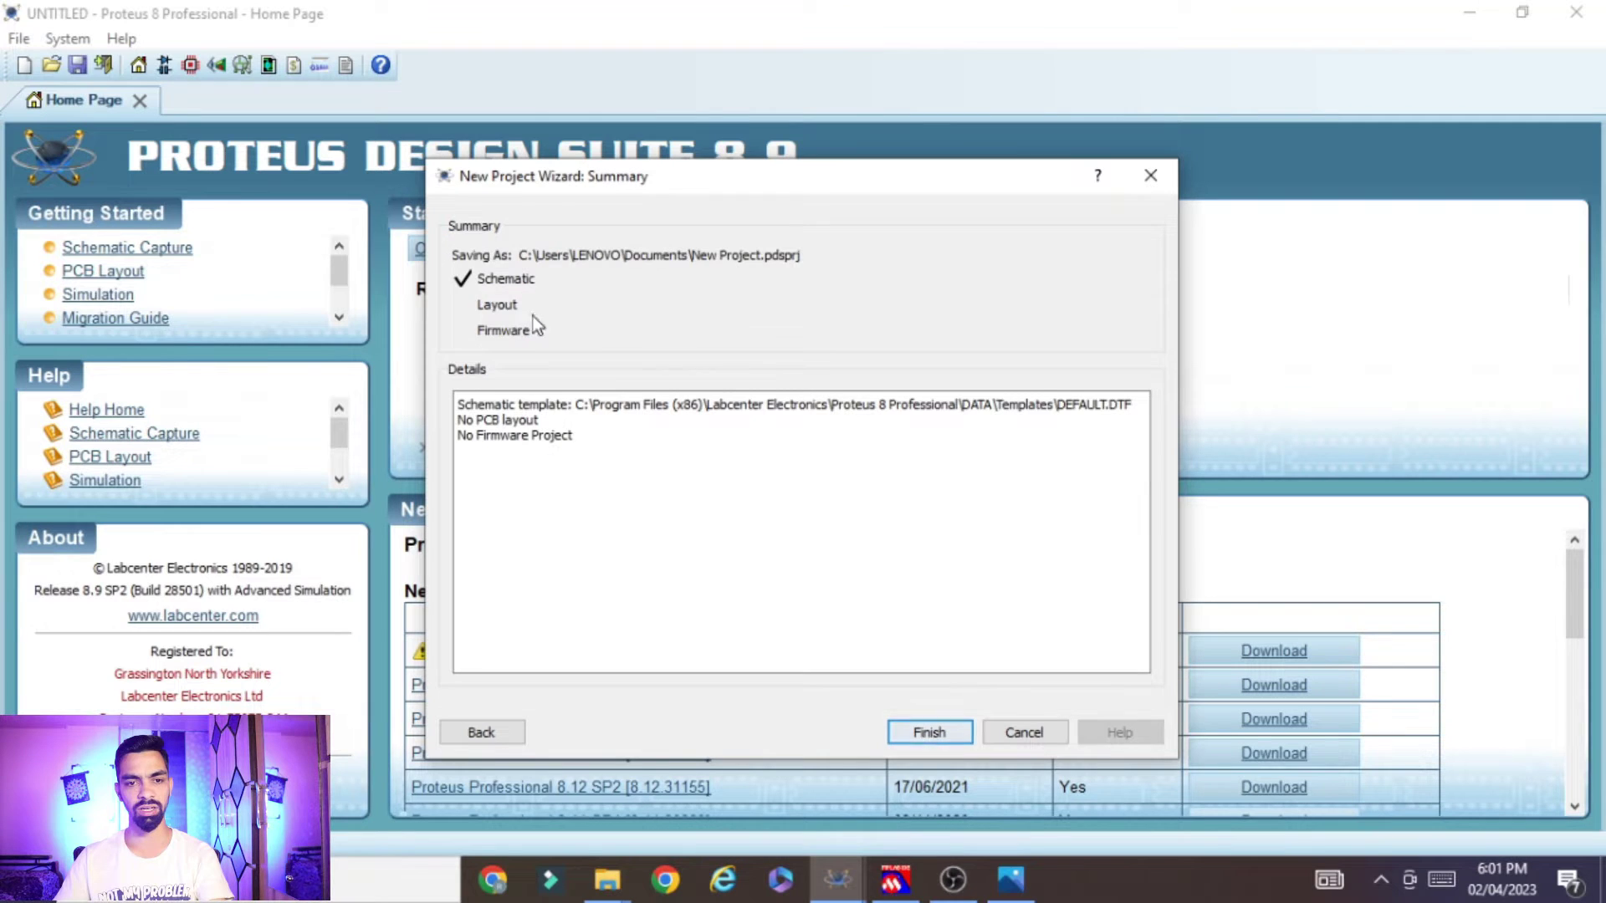
pyautogui.click(966, 733)
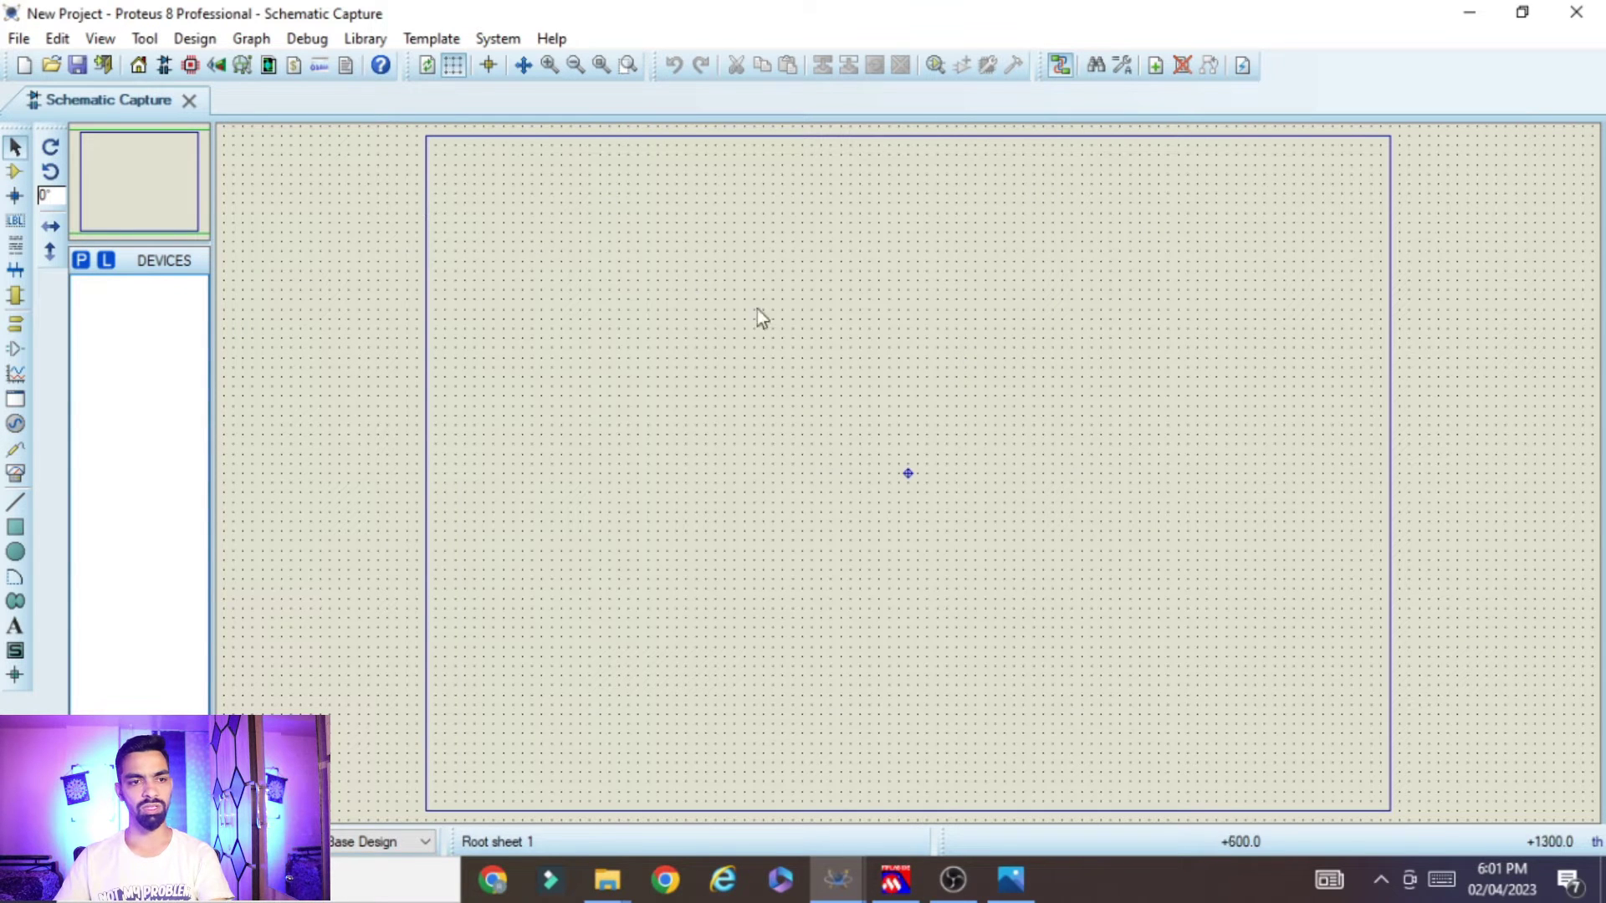
# - Place a PIC18F4550 microcontroller as U1 on the sheet and reopen the device search
pyautogui.click(13, 174)
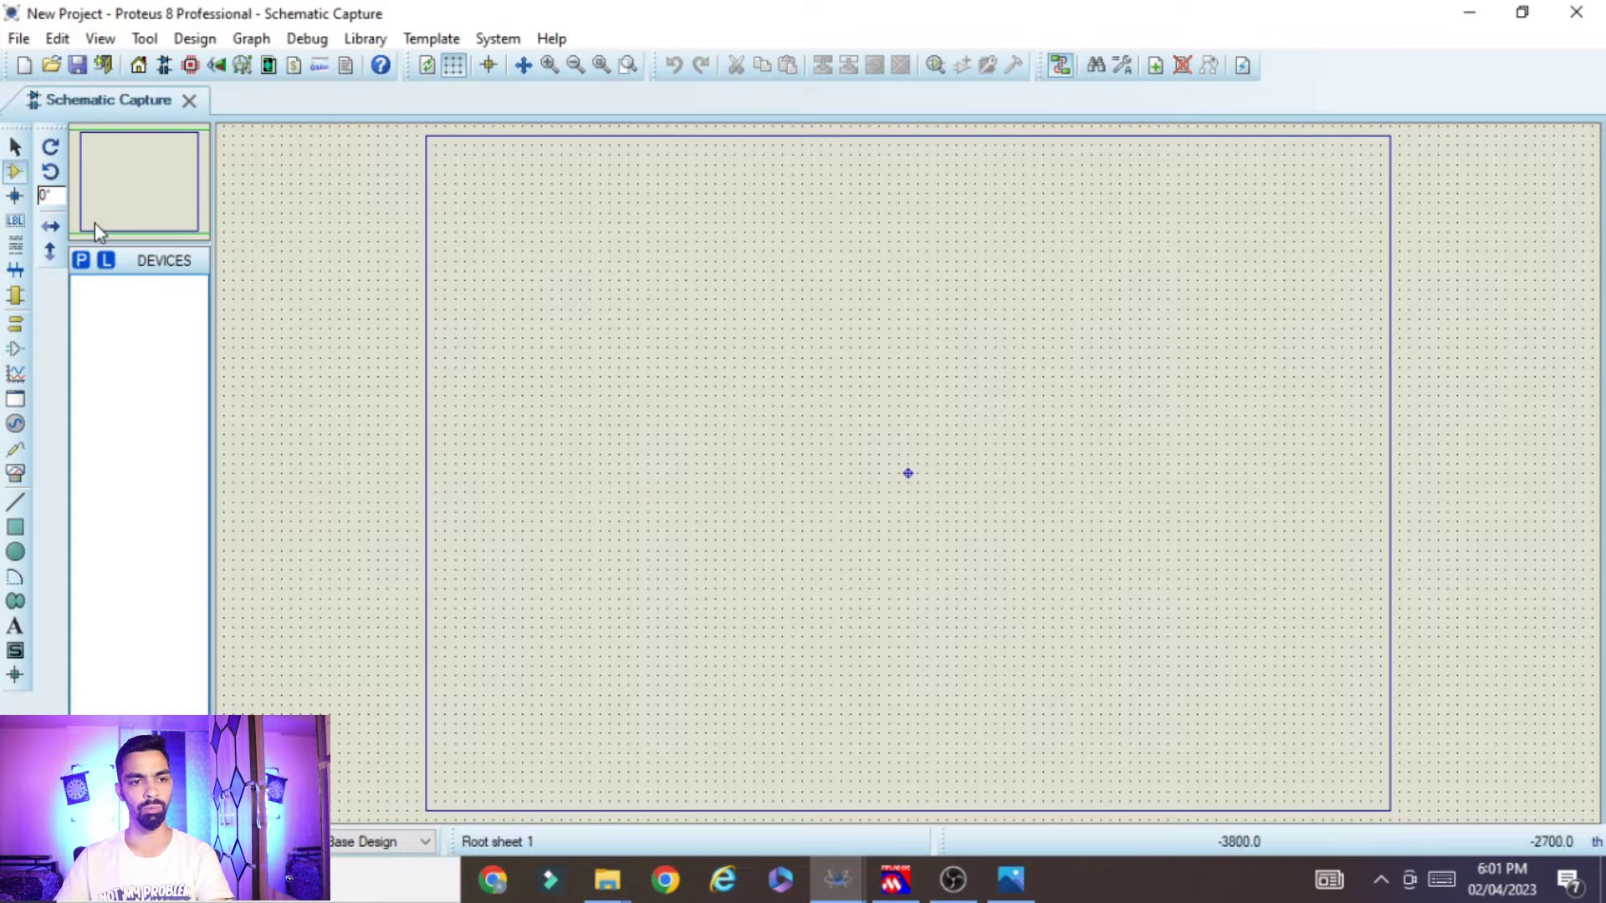
pyautogui.click(82, 261)
pyautogui.write('PIC1')
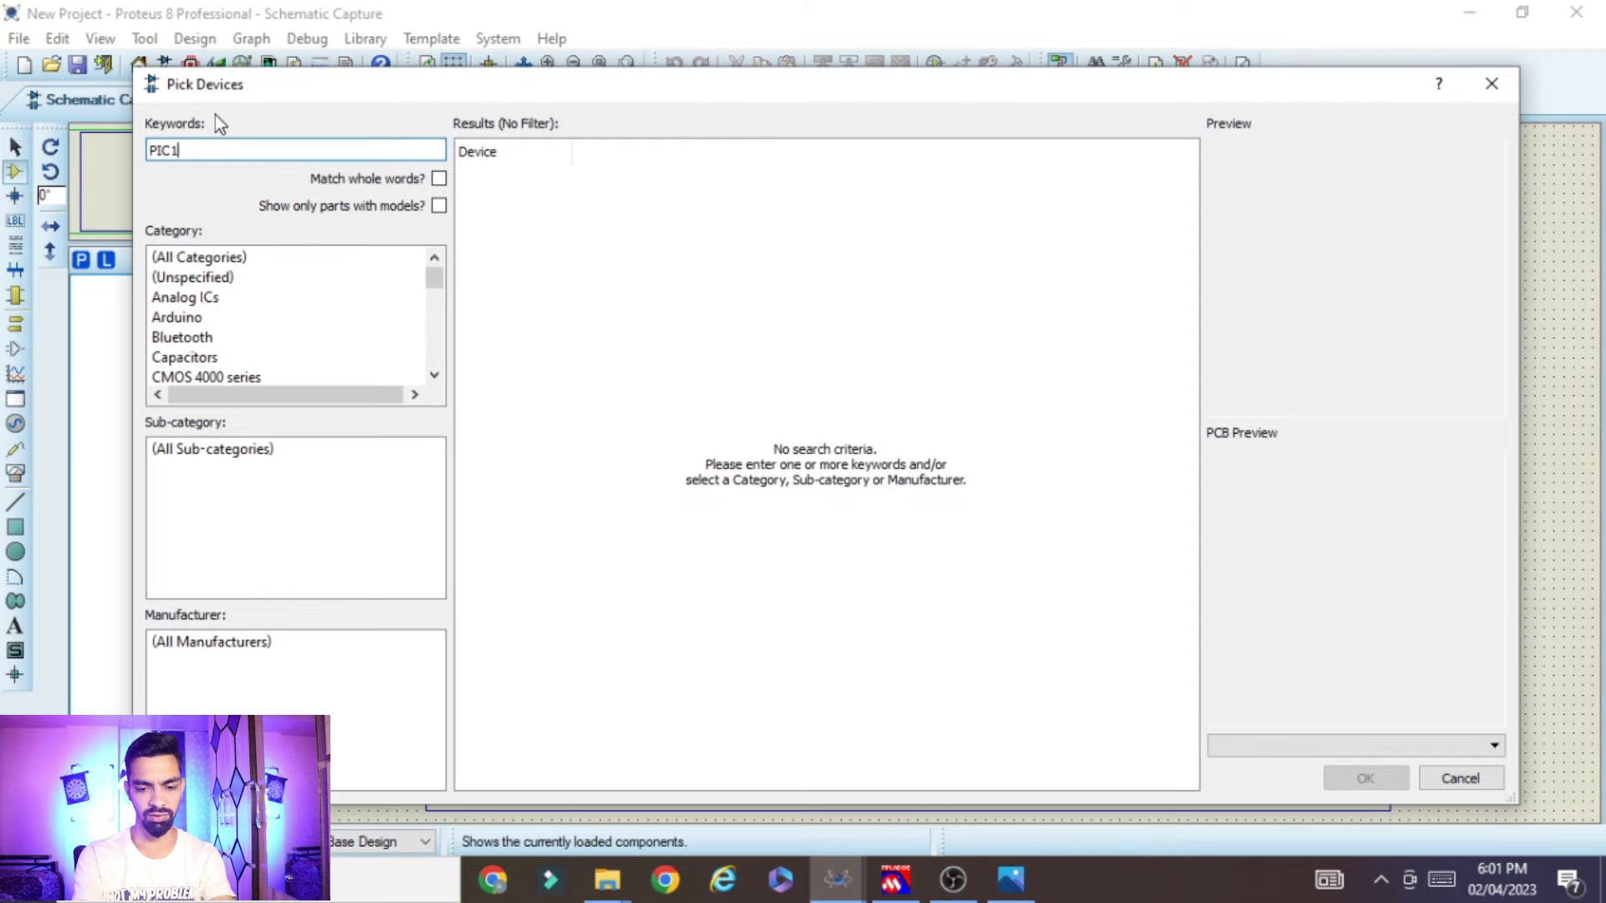
pyautogui.write('8f455')
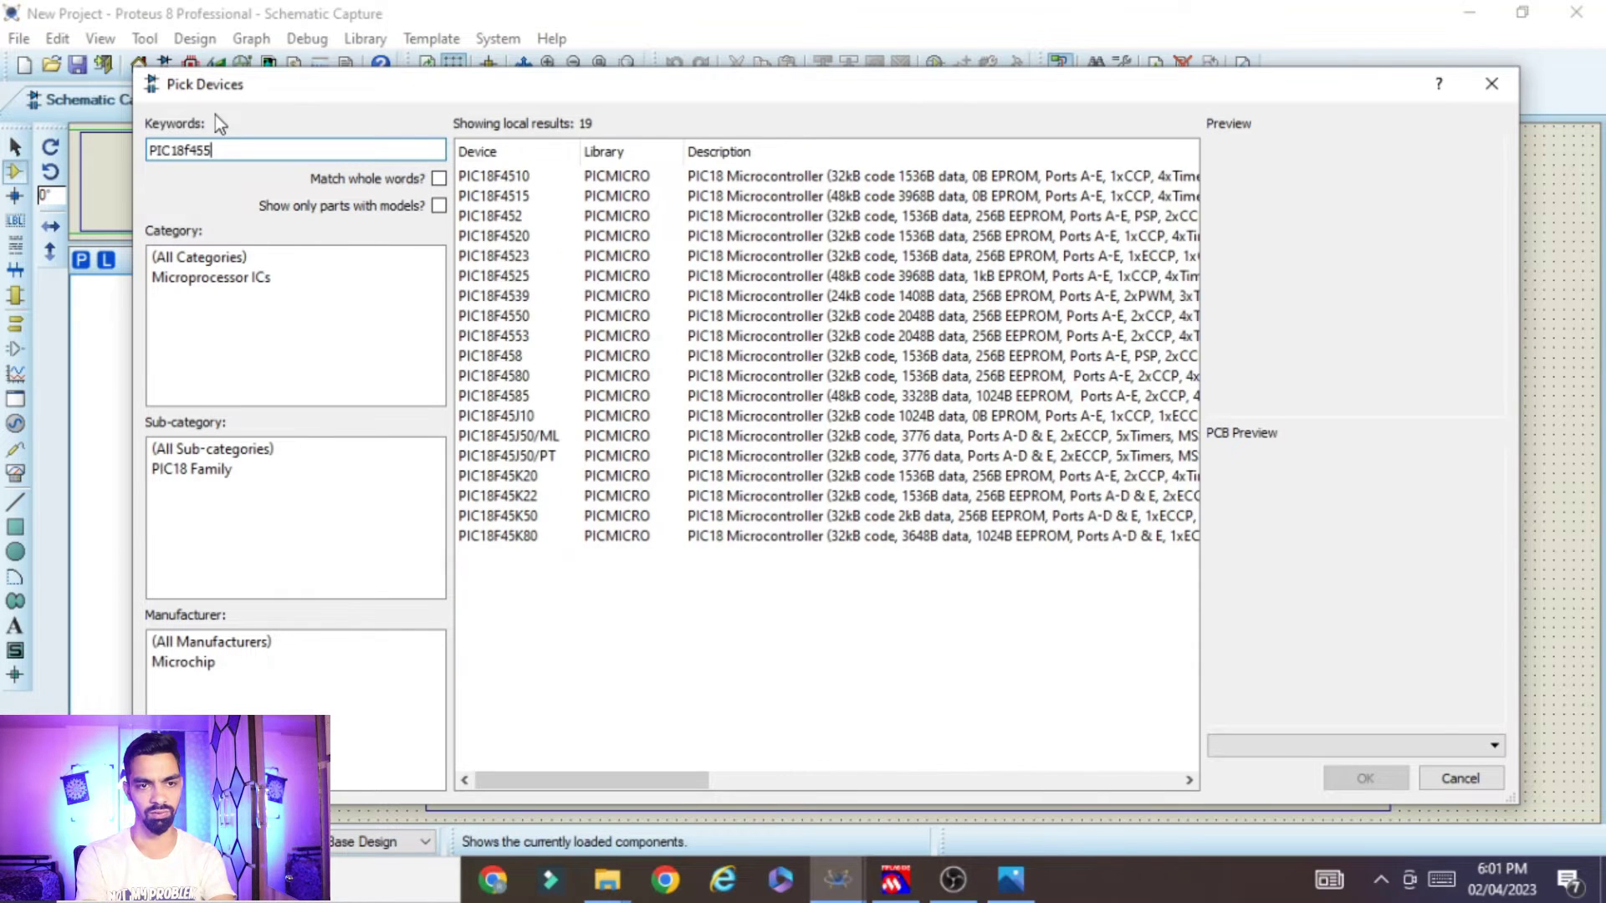
pyautogui.write('0')
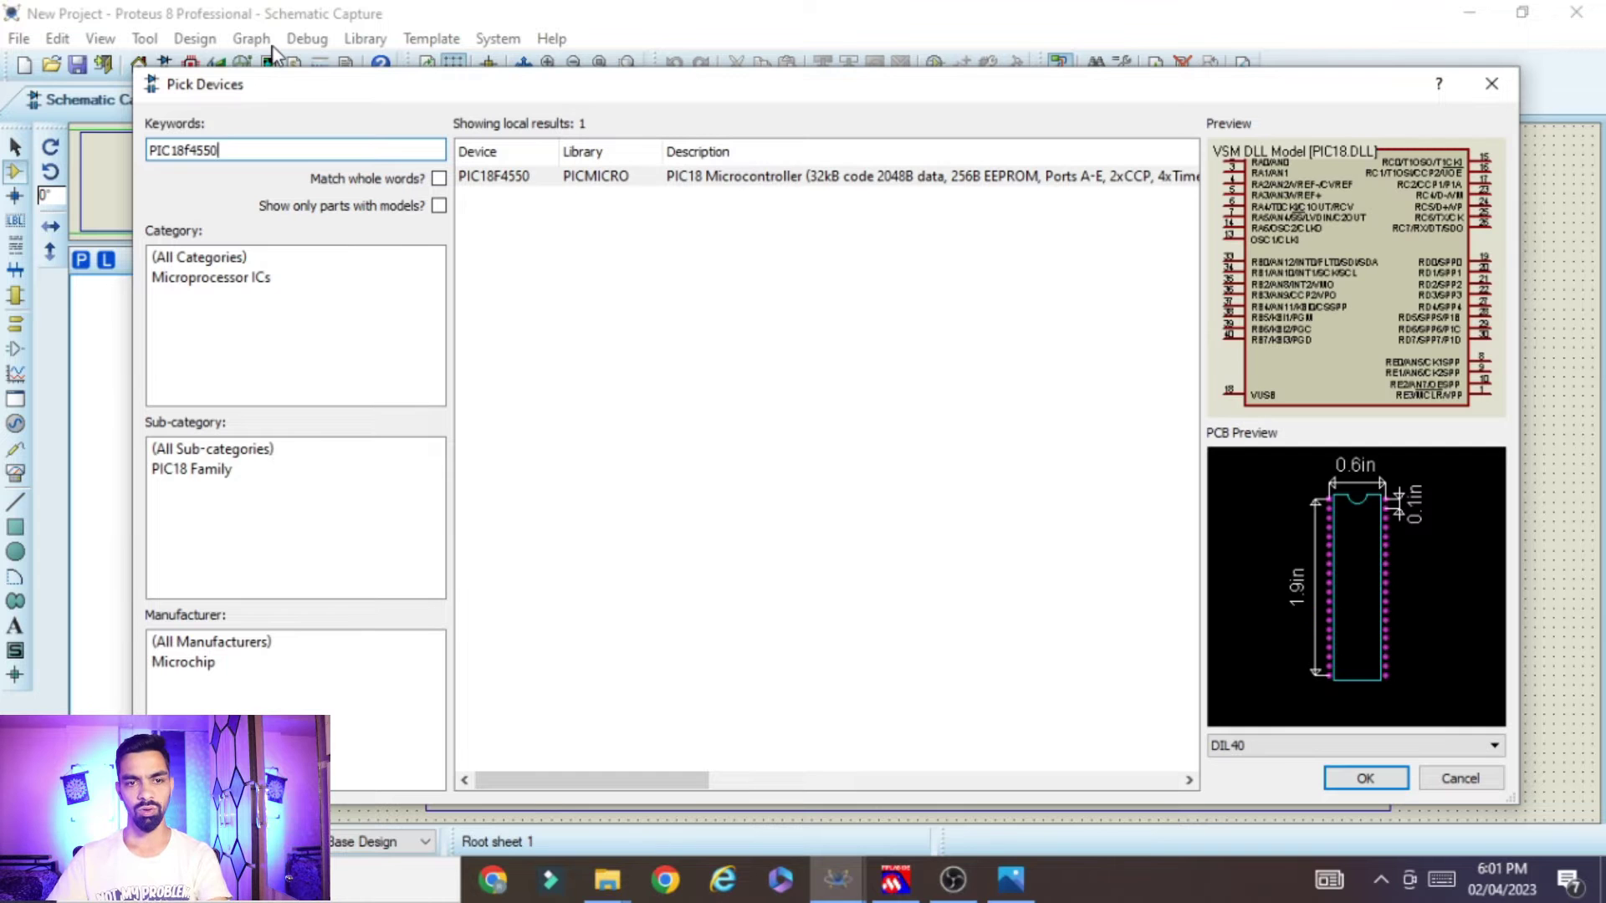
pyautogui.click(739, 182)
pyautogui.click(1365, 778)
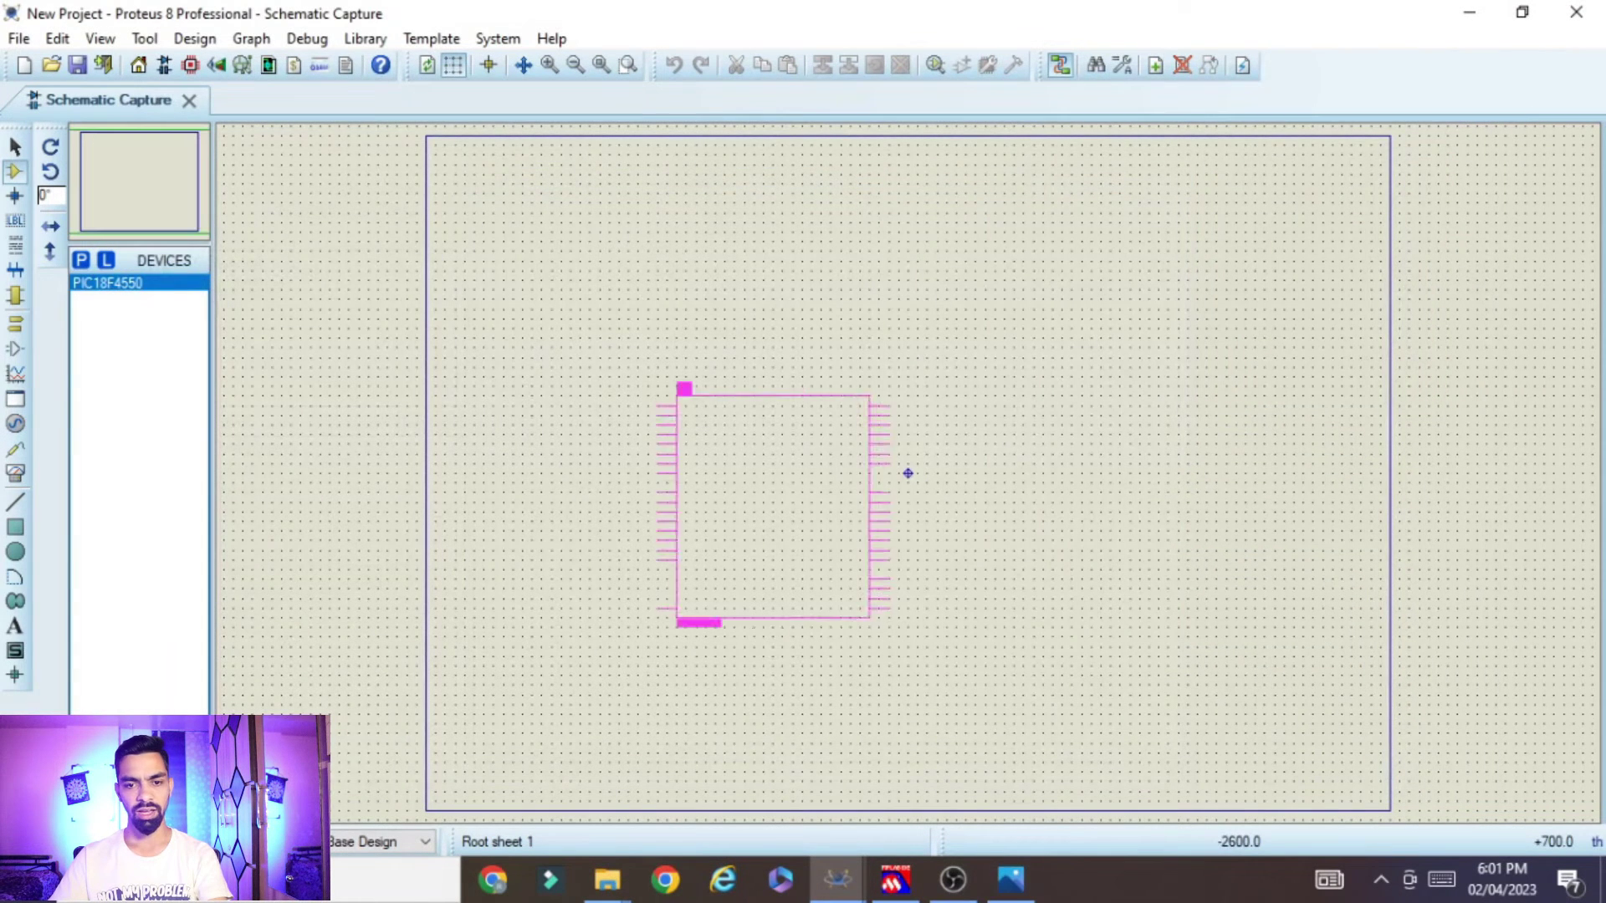
pyautogui.click(627, 429)
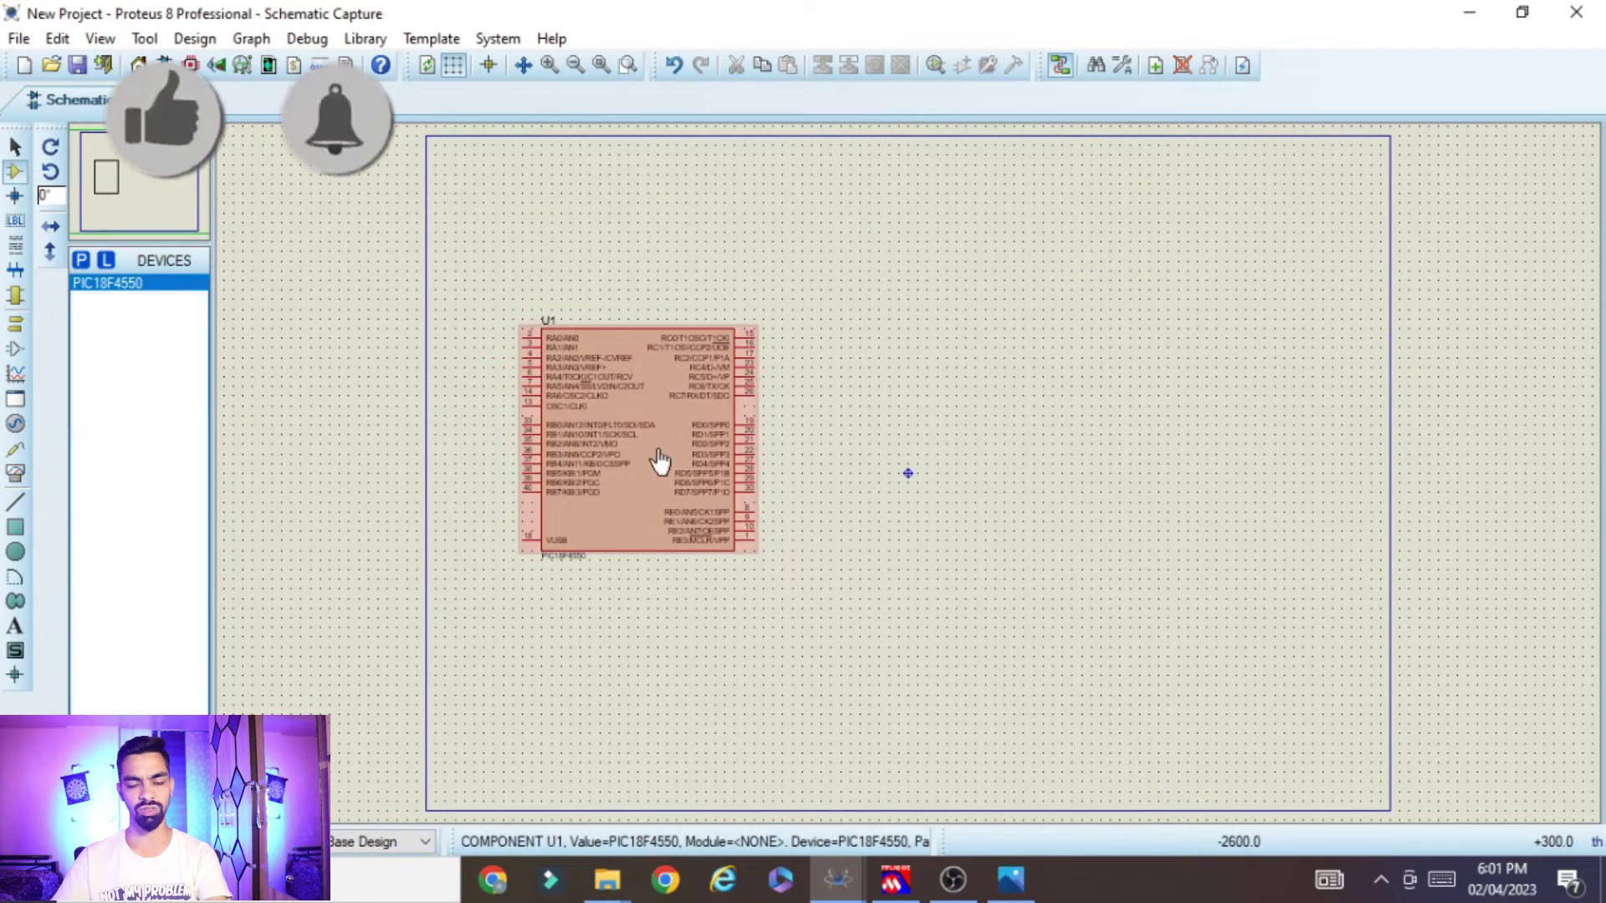
pyautogui.scroll(1, 660, 462)
pyautogui.scroll(2, 1240, 509)
pyautogui.scroll(-2, 911, 465)
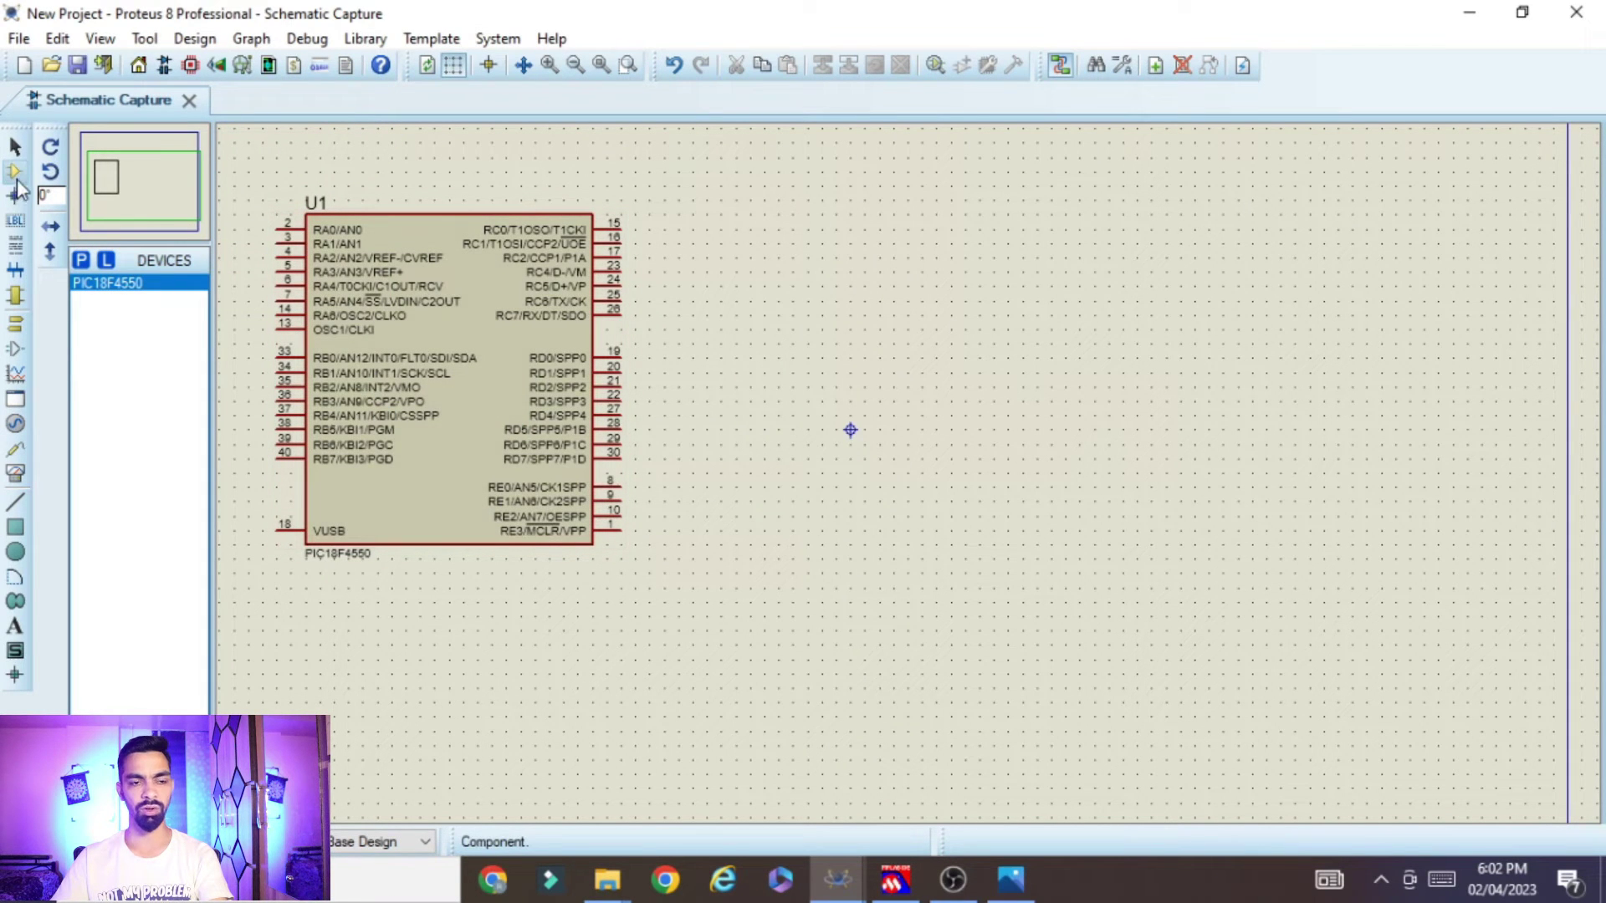
pyautogui.click(12, 173)
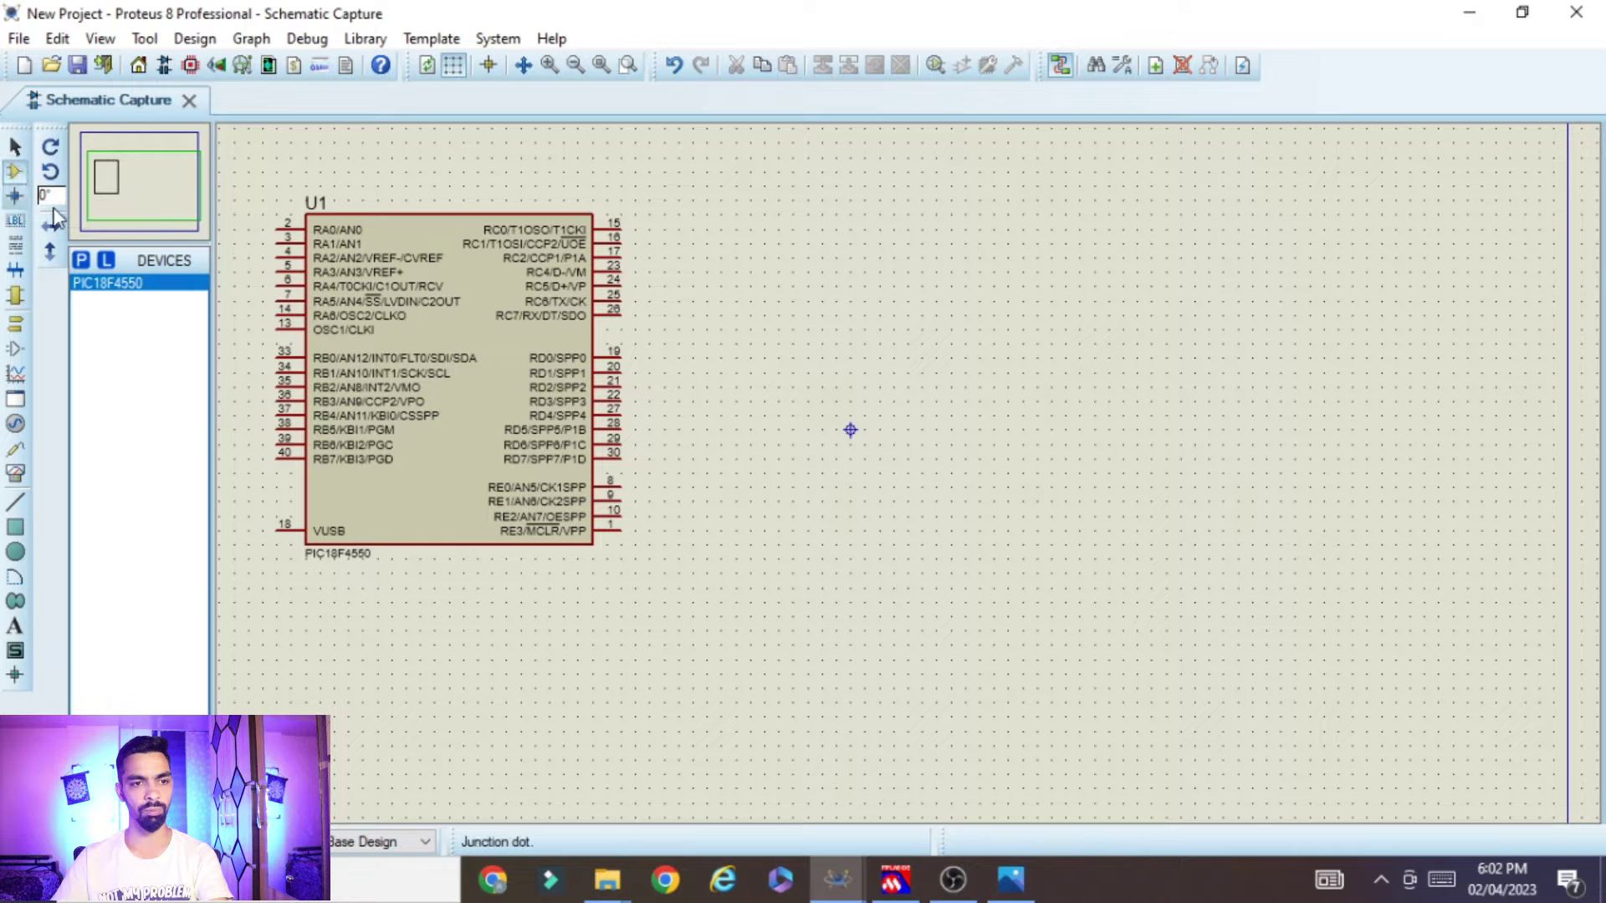
pyautogui.click(82, 262)
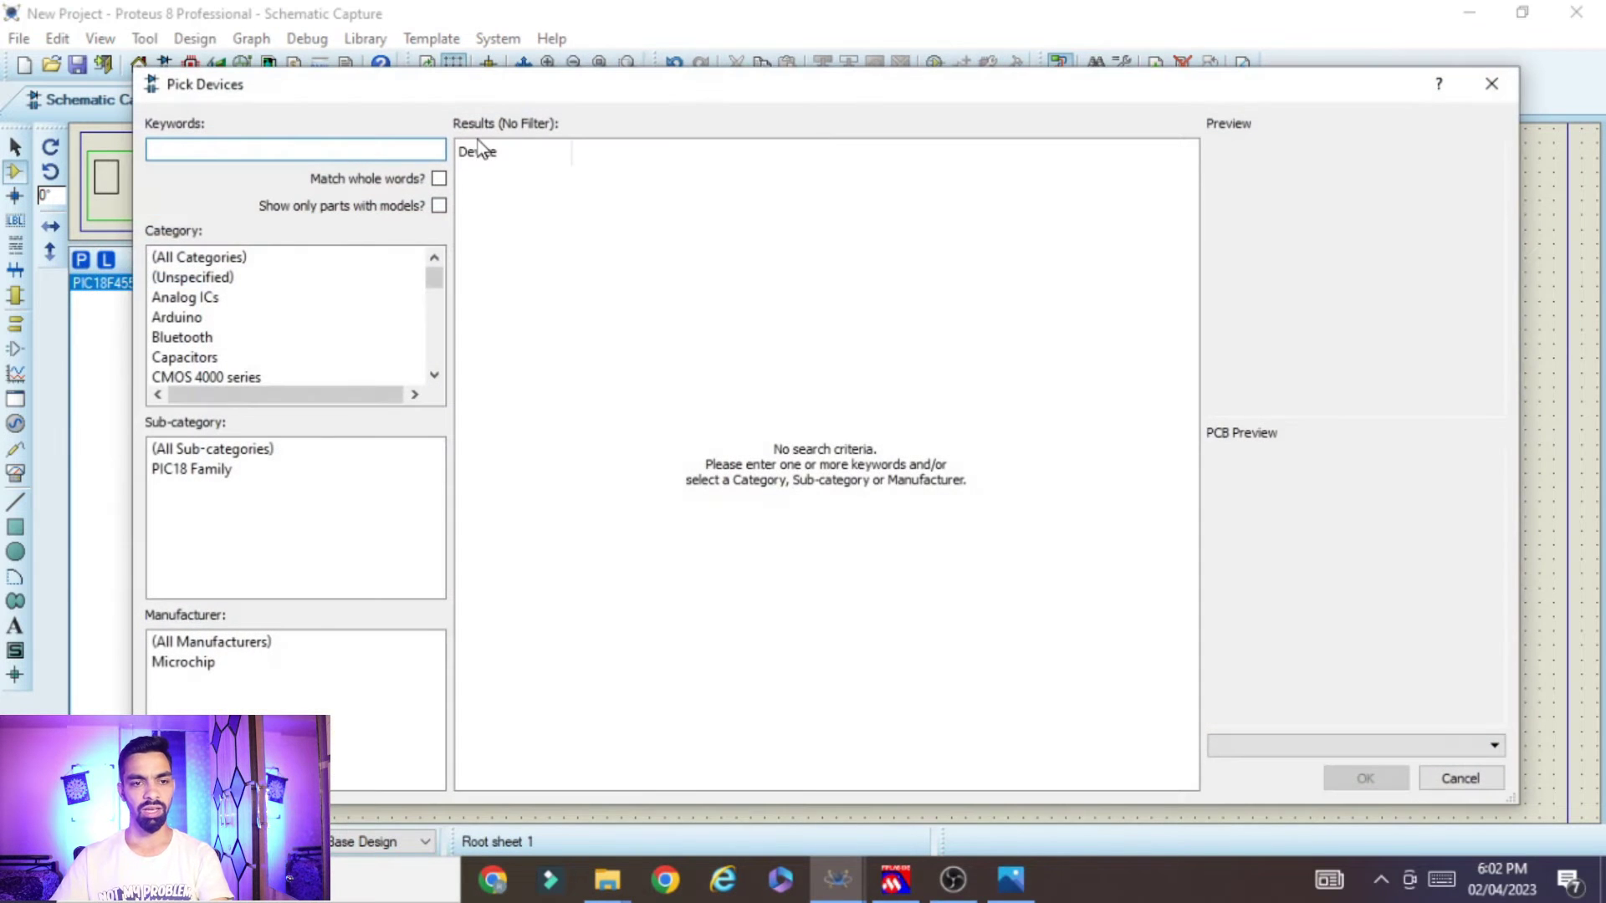
# - Search 'mq', pick the MQ-2 GAS SENSOR and place it as GAS1 right of U1
pyautogui.write('mq2')
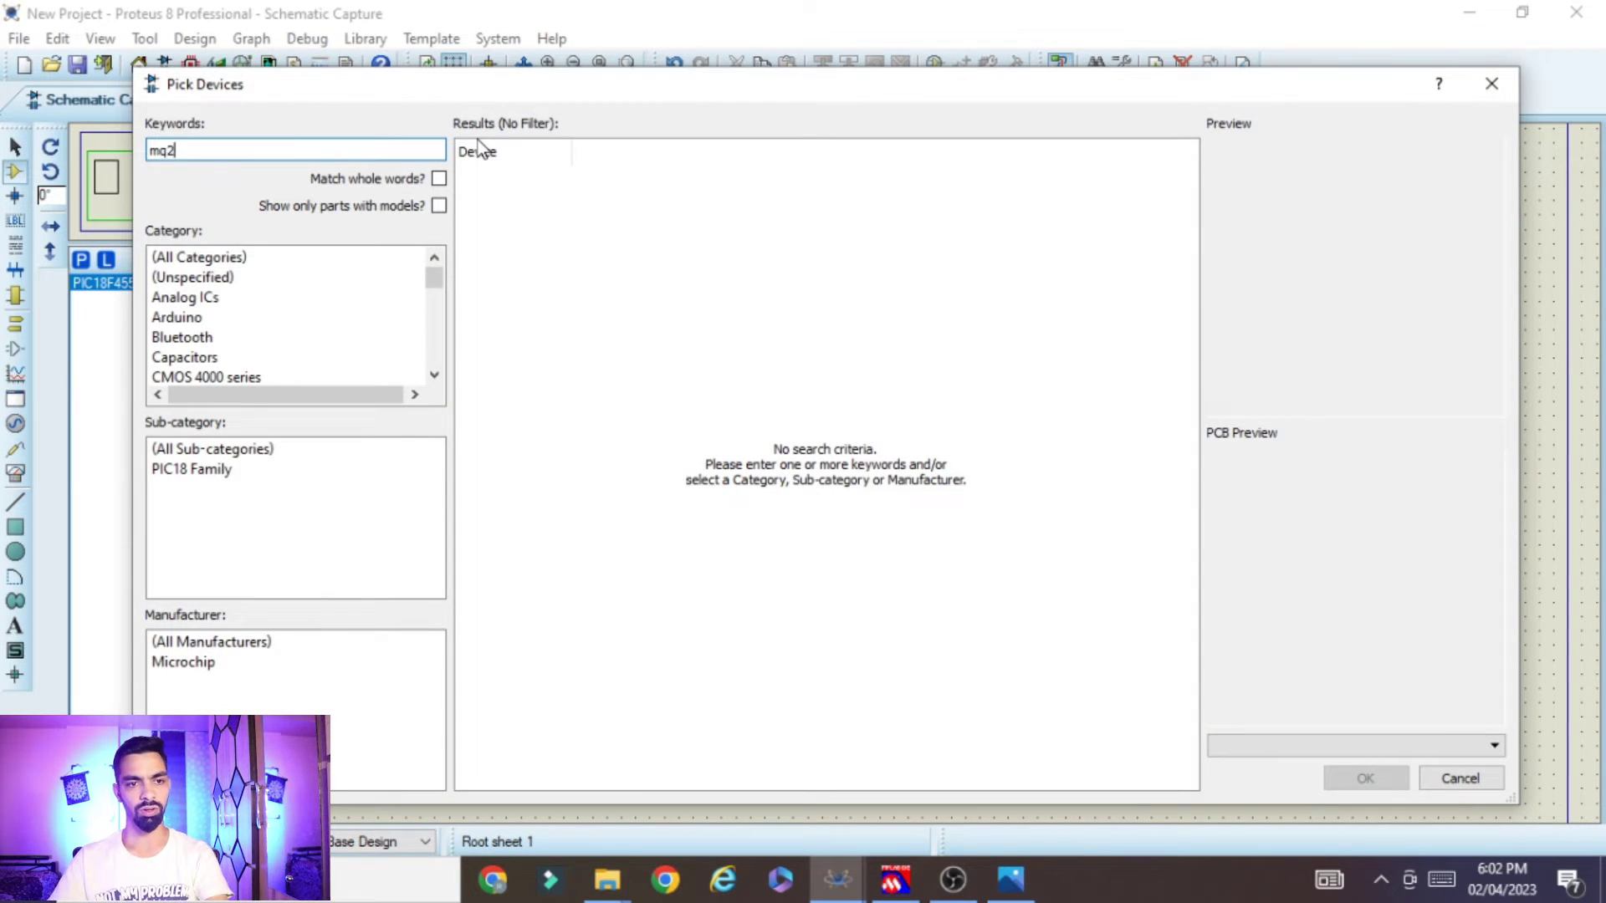
pyautogui.press('BackSpace')
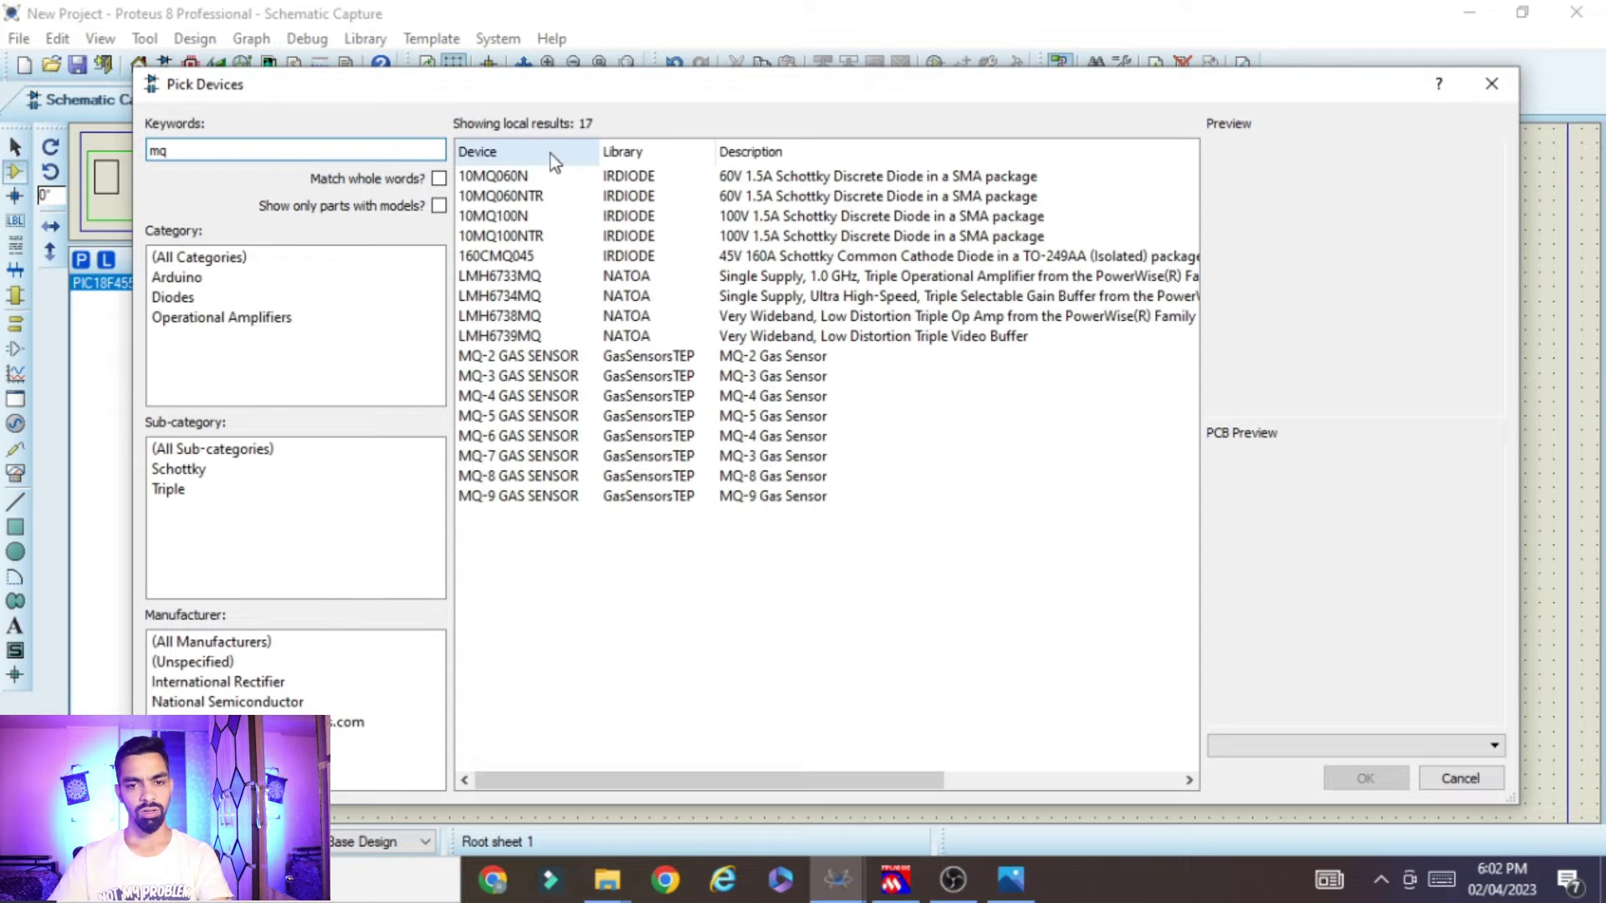
pyautogui.click(496, 363)
pyautogui.click(486, 461)
pyautogui.click(570, 359)
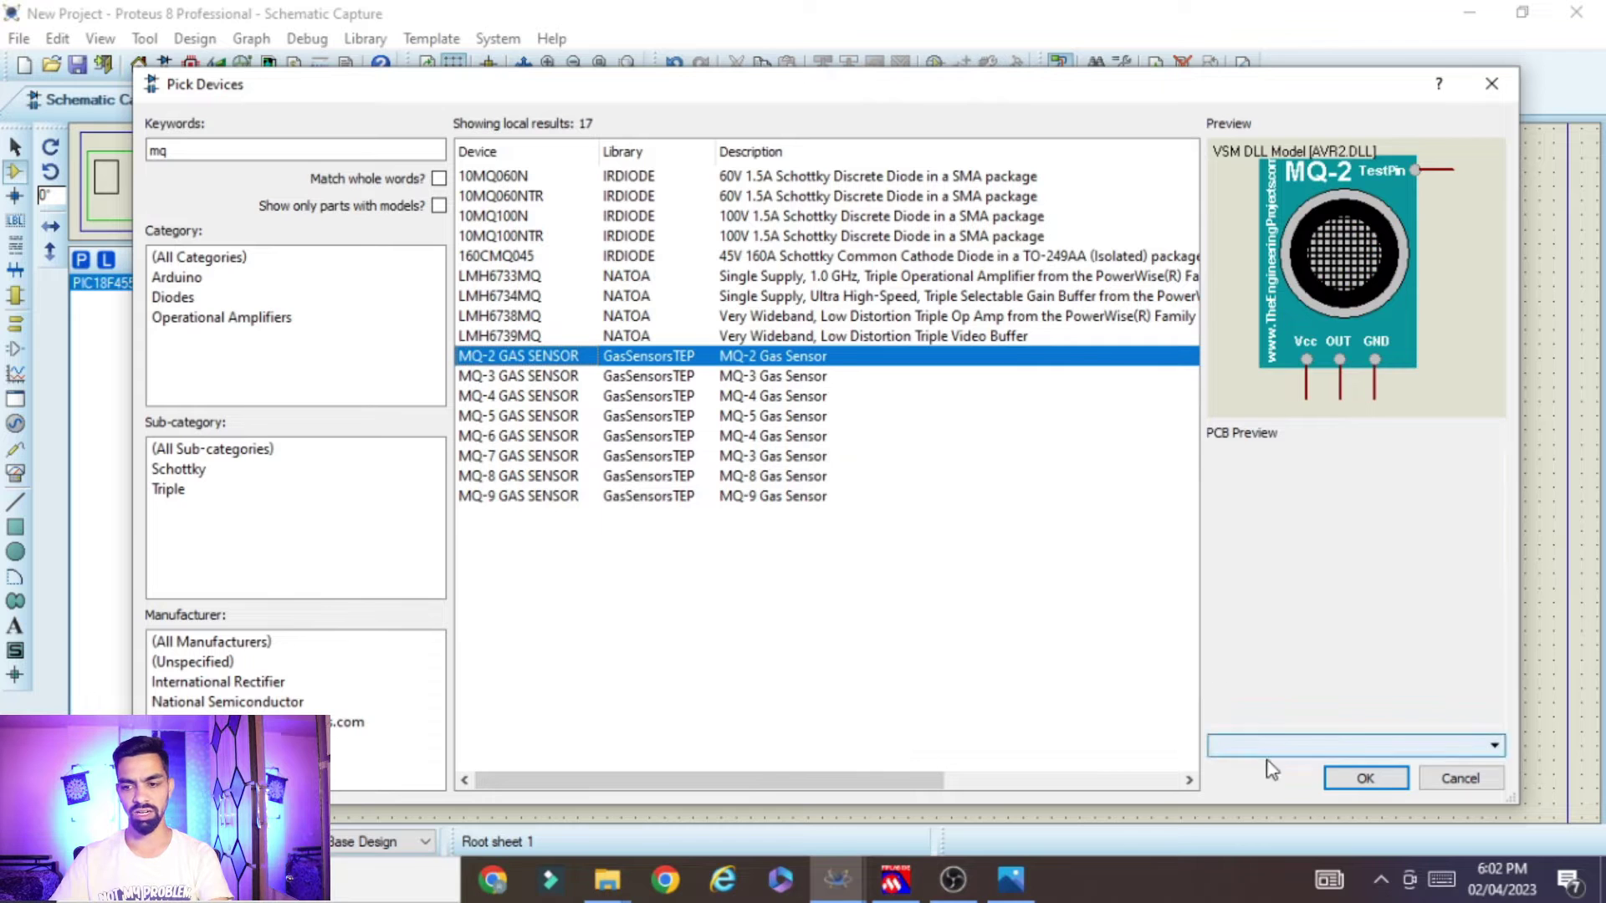
pyautogui.click(1365, 778)
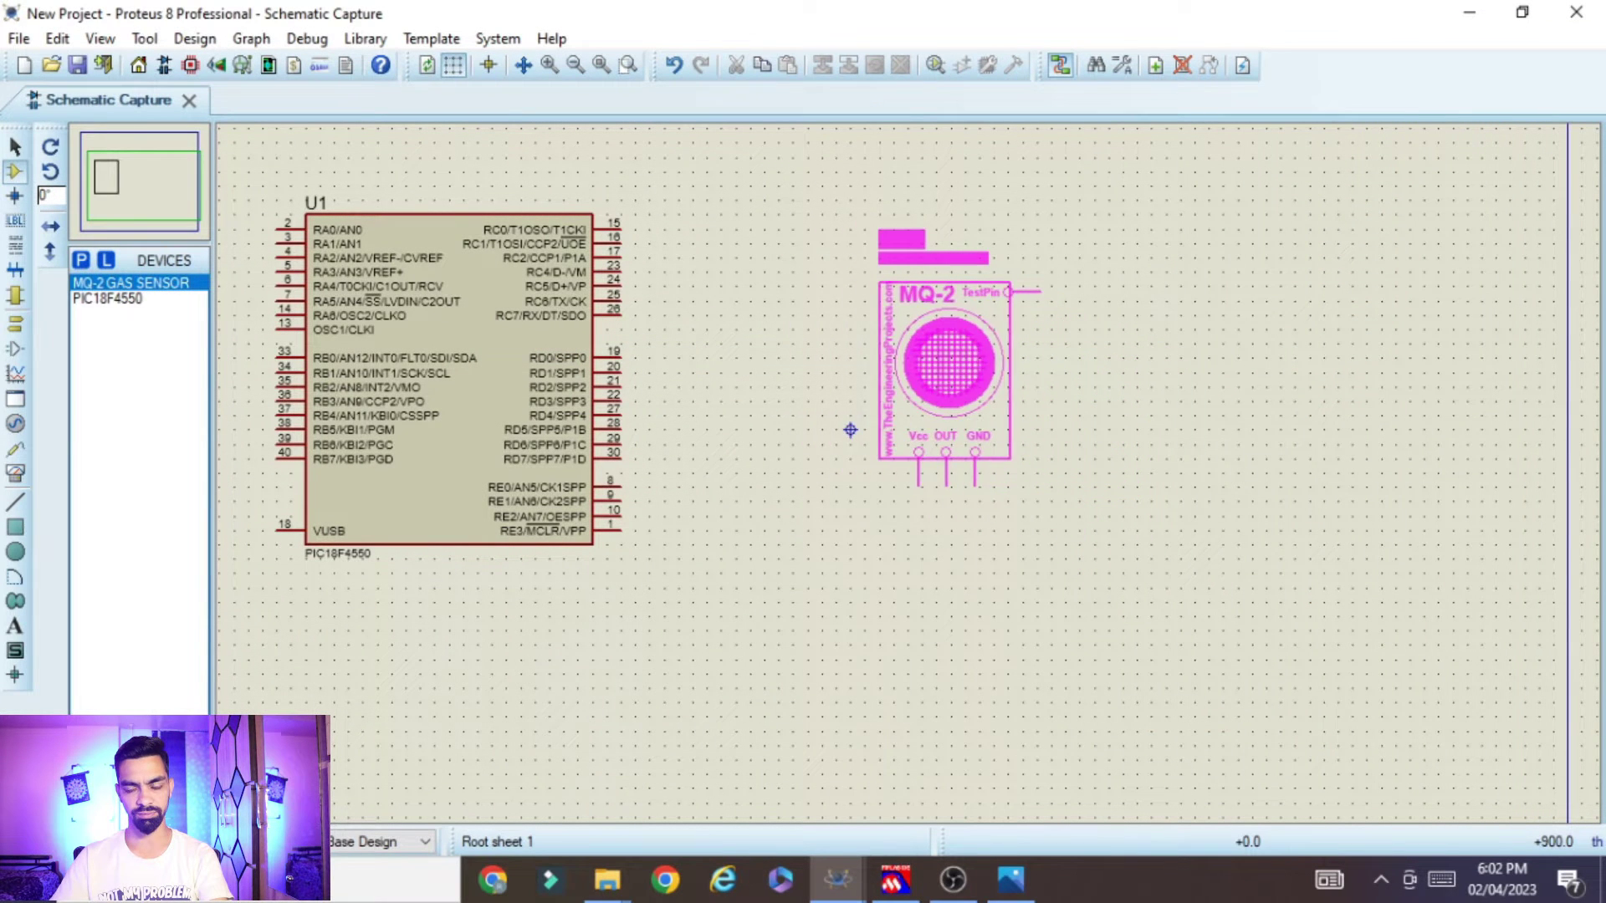
pyautogui.click(903, 432)
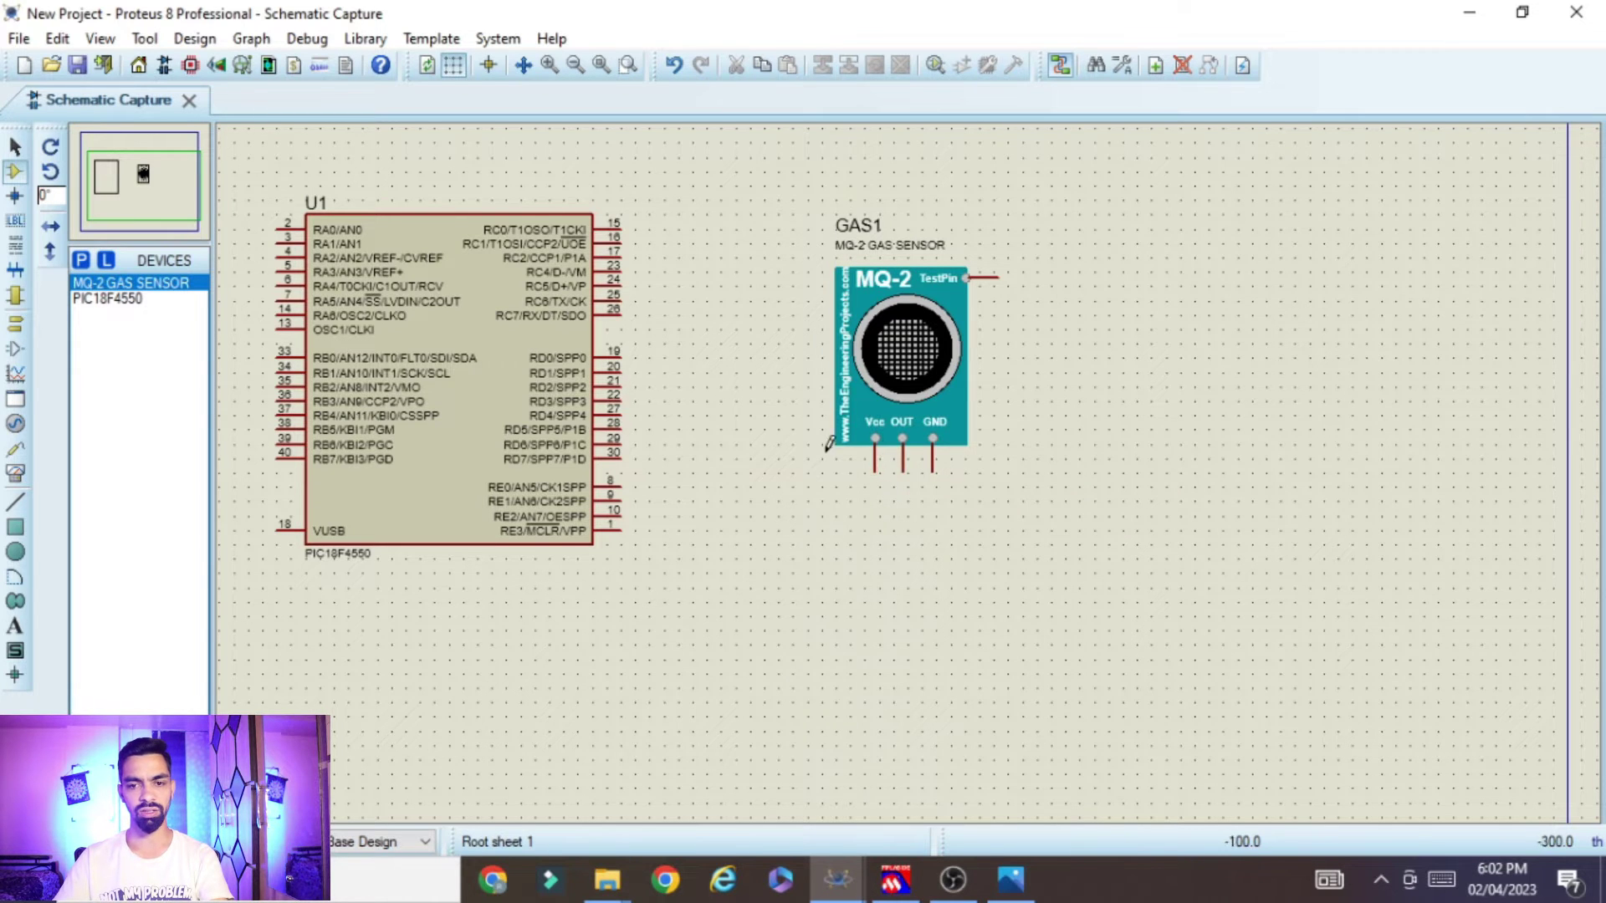
pyautogui.scroll(1, 830, 444)
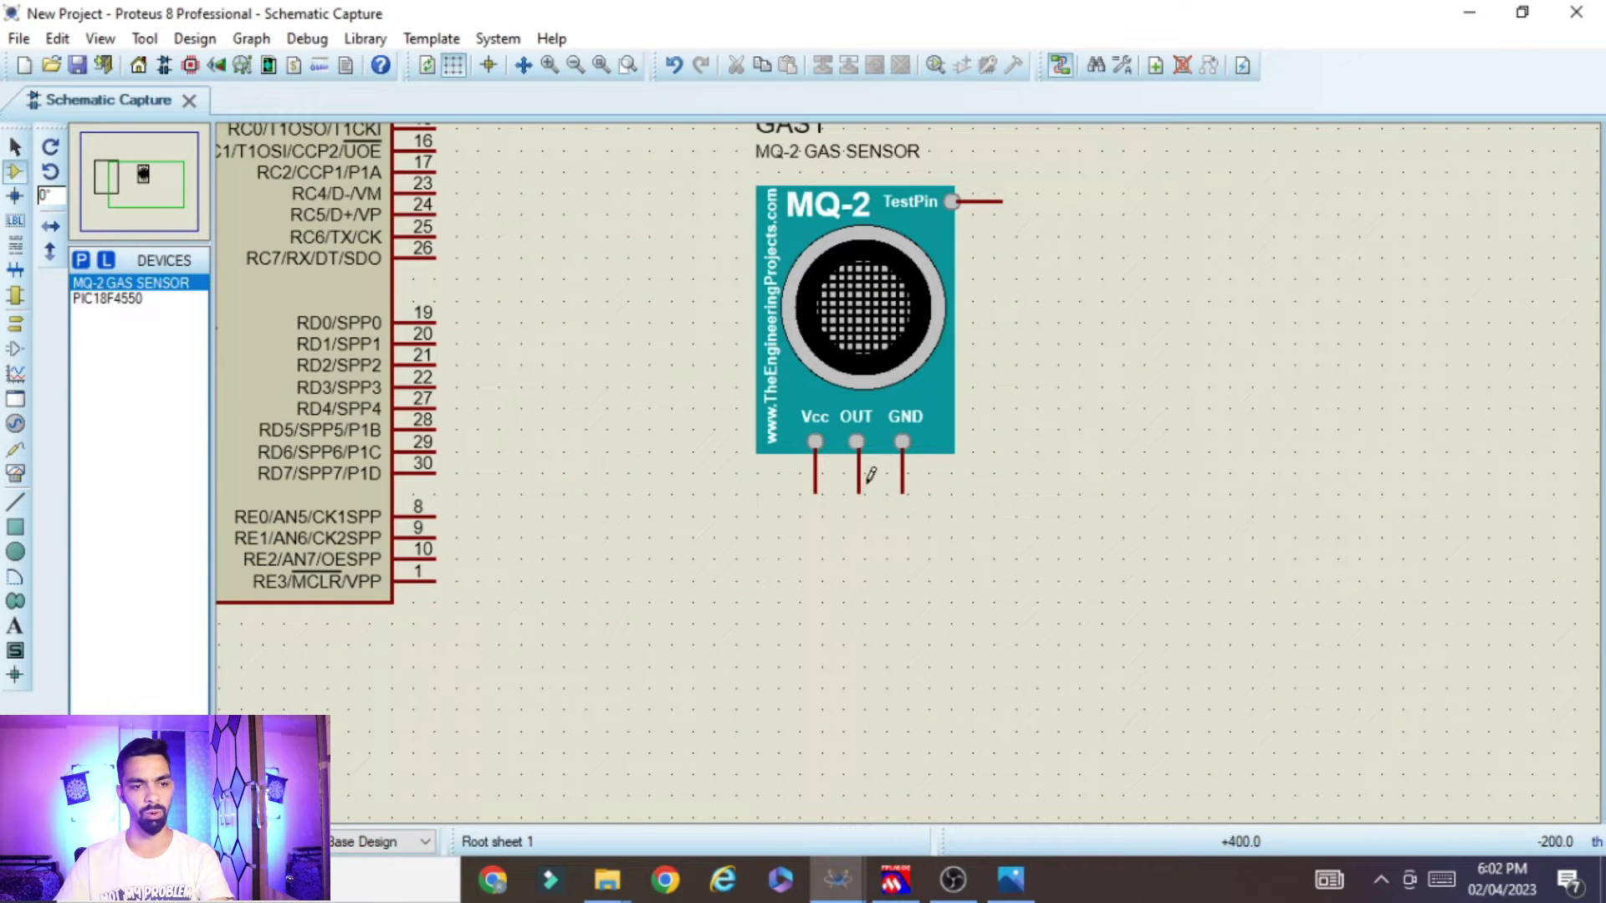
# - Place a POWER terminal left of the MQ-2 sensor and wire its Vcc pin to it
pyautogui.click(20, 323)
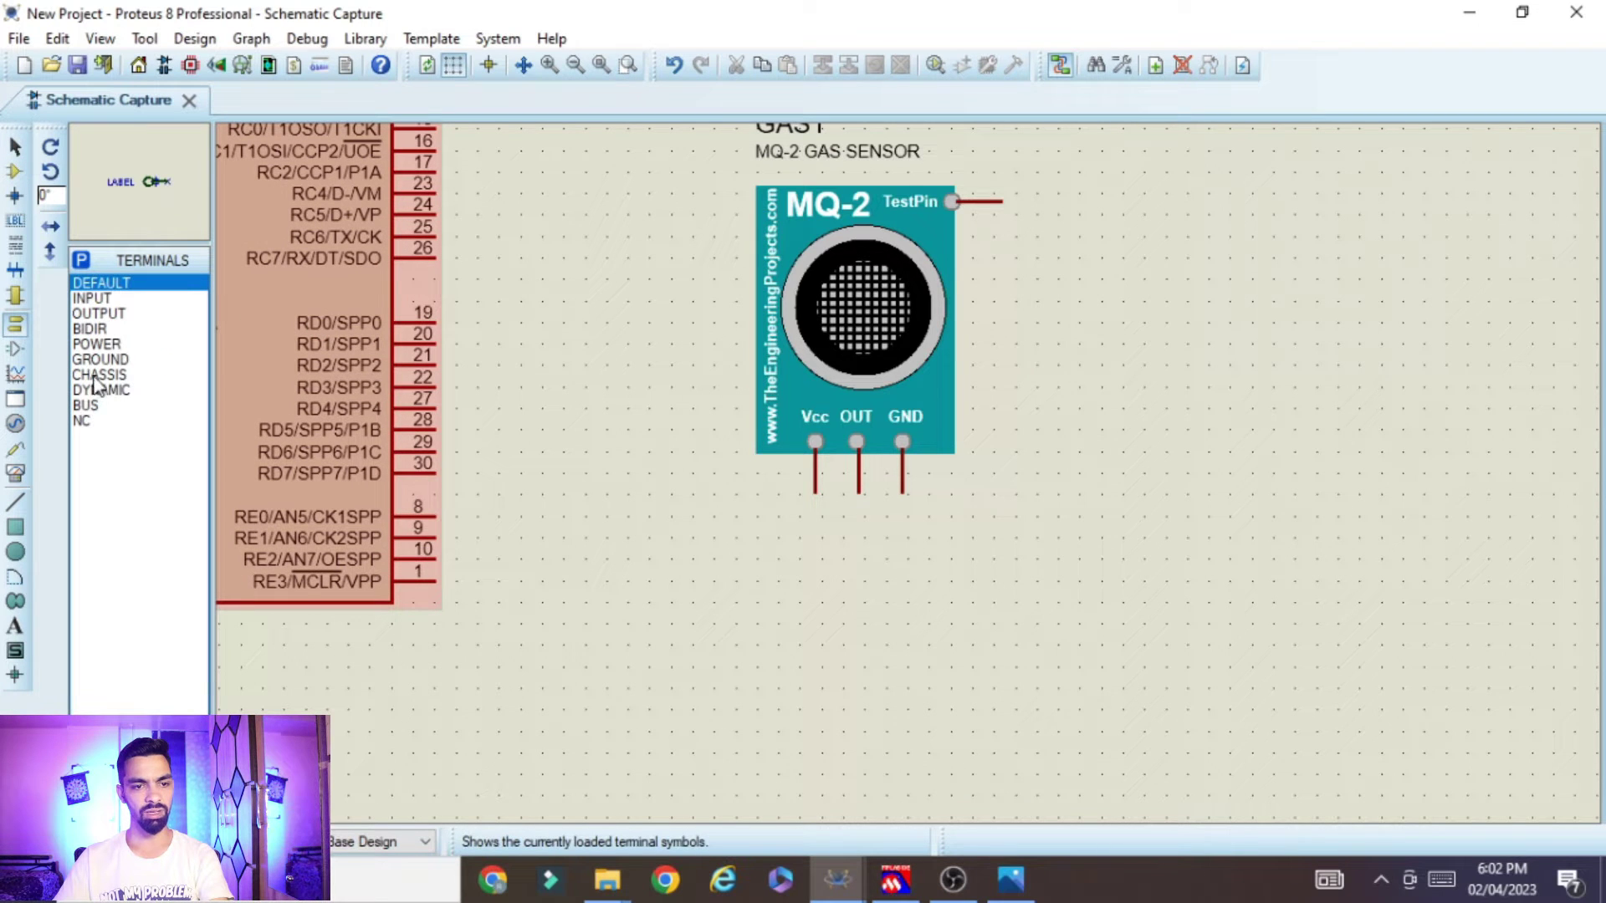
pyautogui.click(99, 344)
pyautogui.click(714, 506)
pyautogui.click(816, 489)
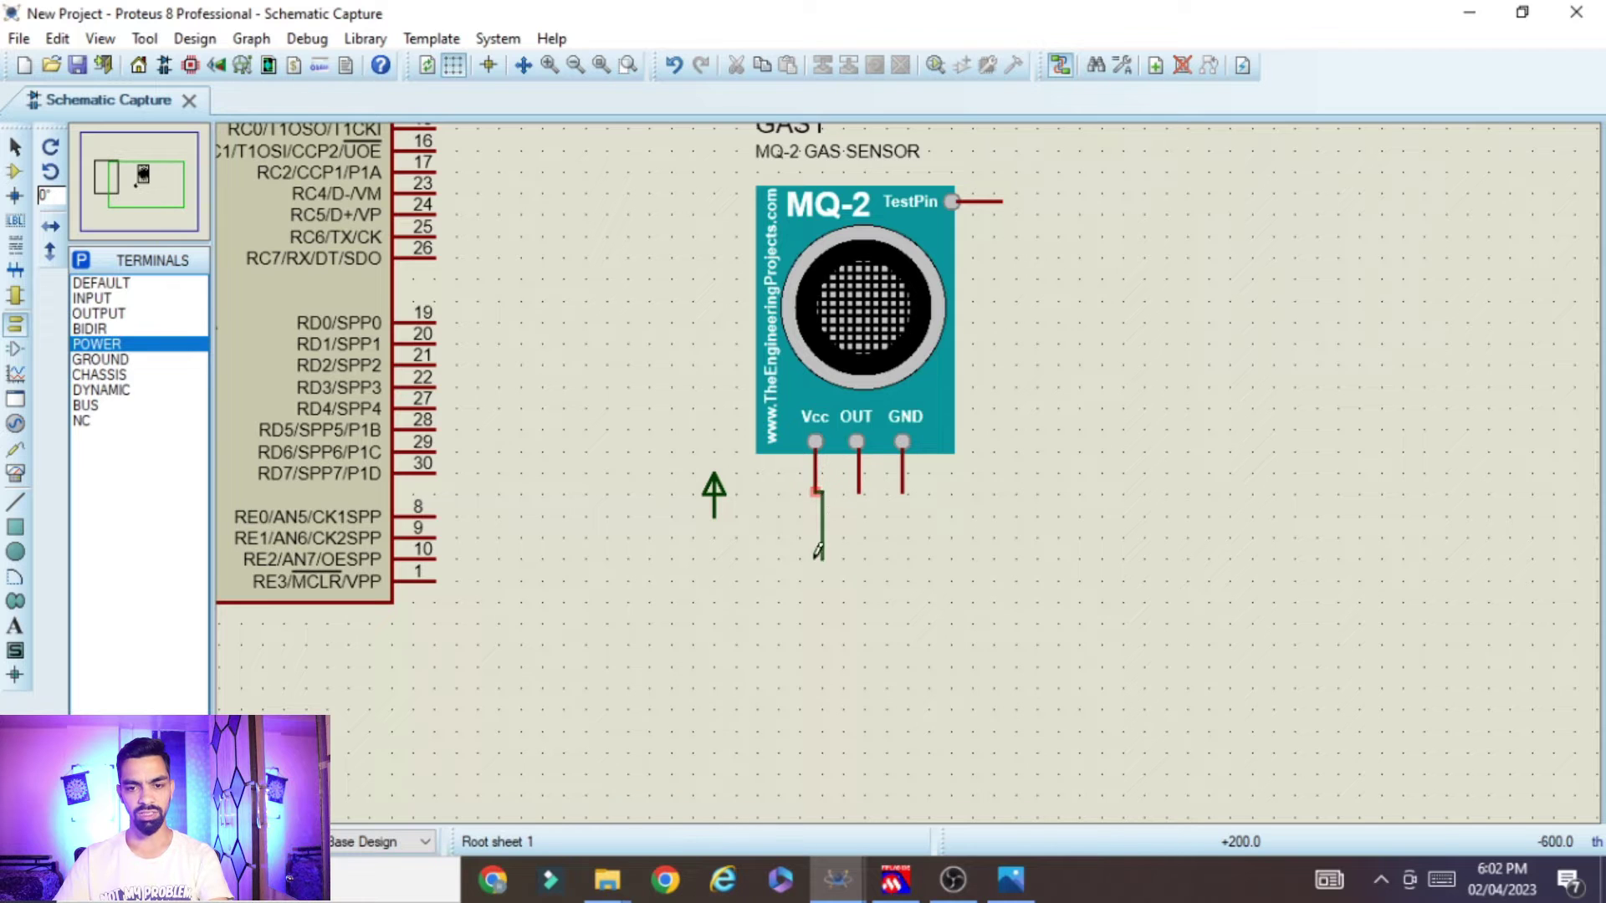
pyautogui.click(714, 517)
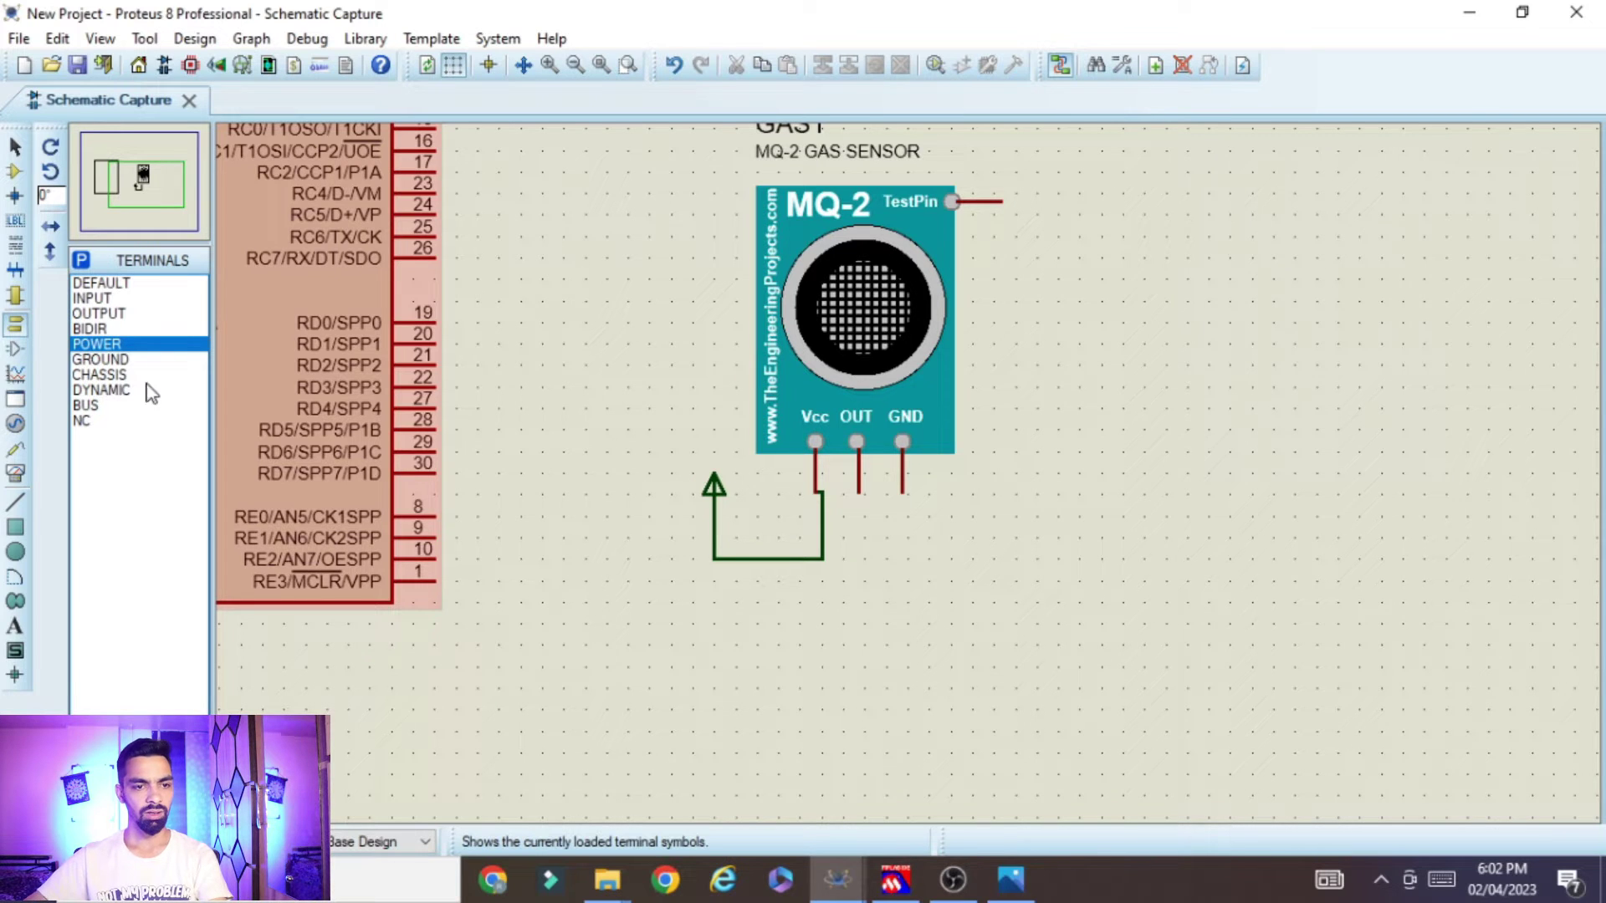
# - Place a GROUND terminal below the sensor and wire its GND pin to it
pyautogui.click(96, 359)
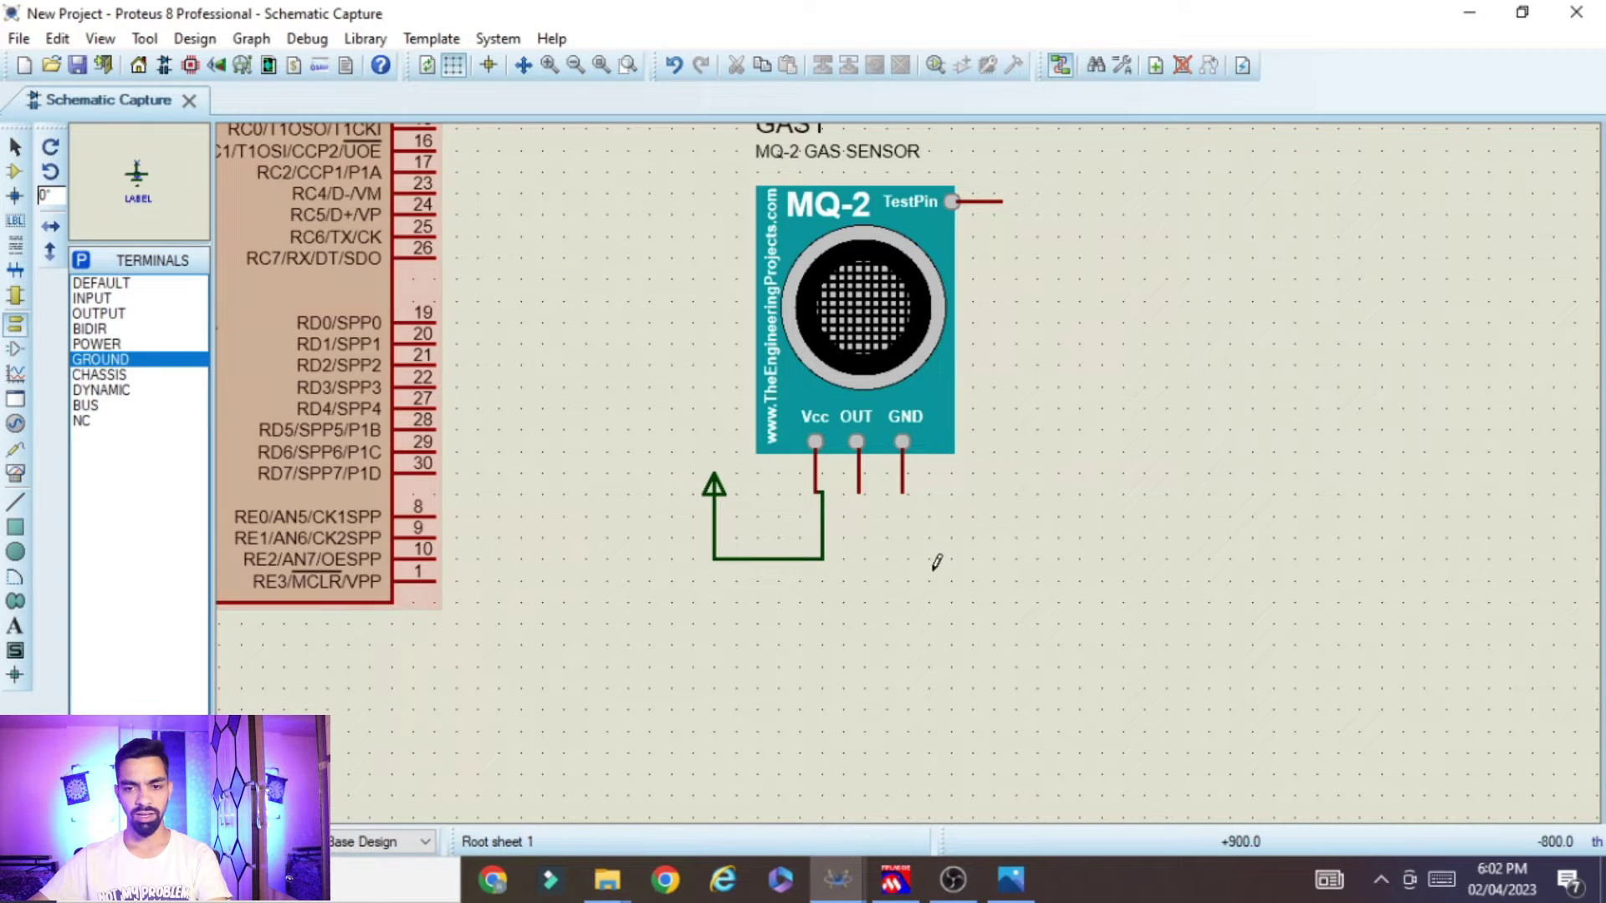
pyautogui.click(907, 581)
pyautogui.click(902, 492)
pyautogui.click(907, 559)
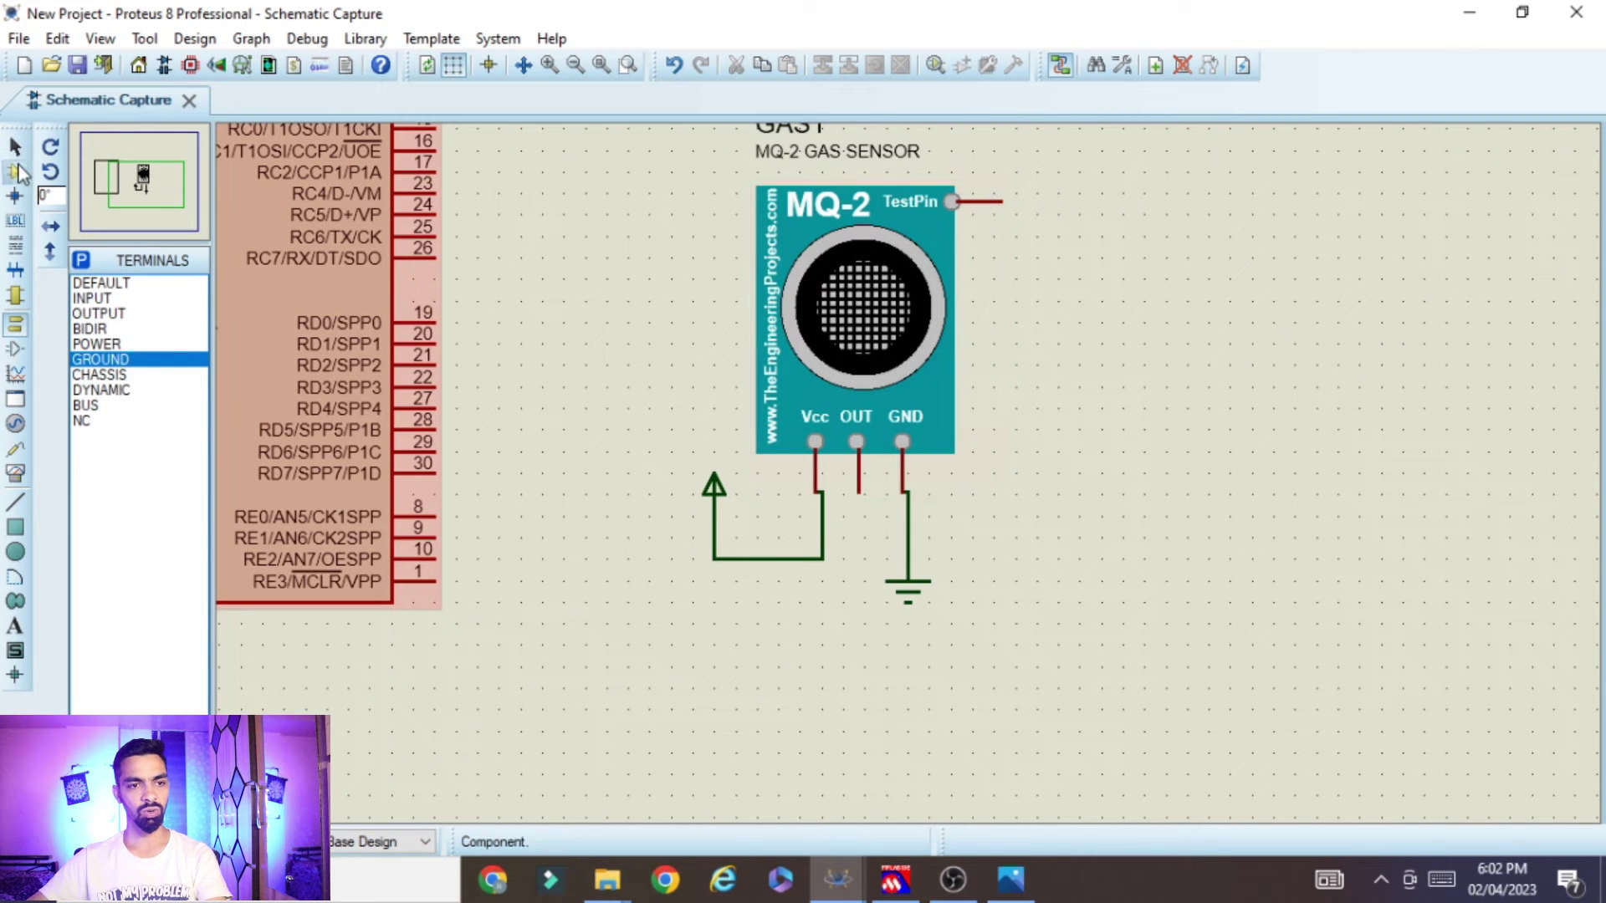
pyautogui.click(15, 170)
# - Add a LOGICSTATE part via search 'logic state', place it near TestPin and rotate it 180°
pyautogui.click(83, 260)
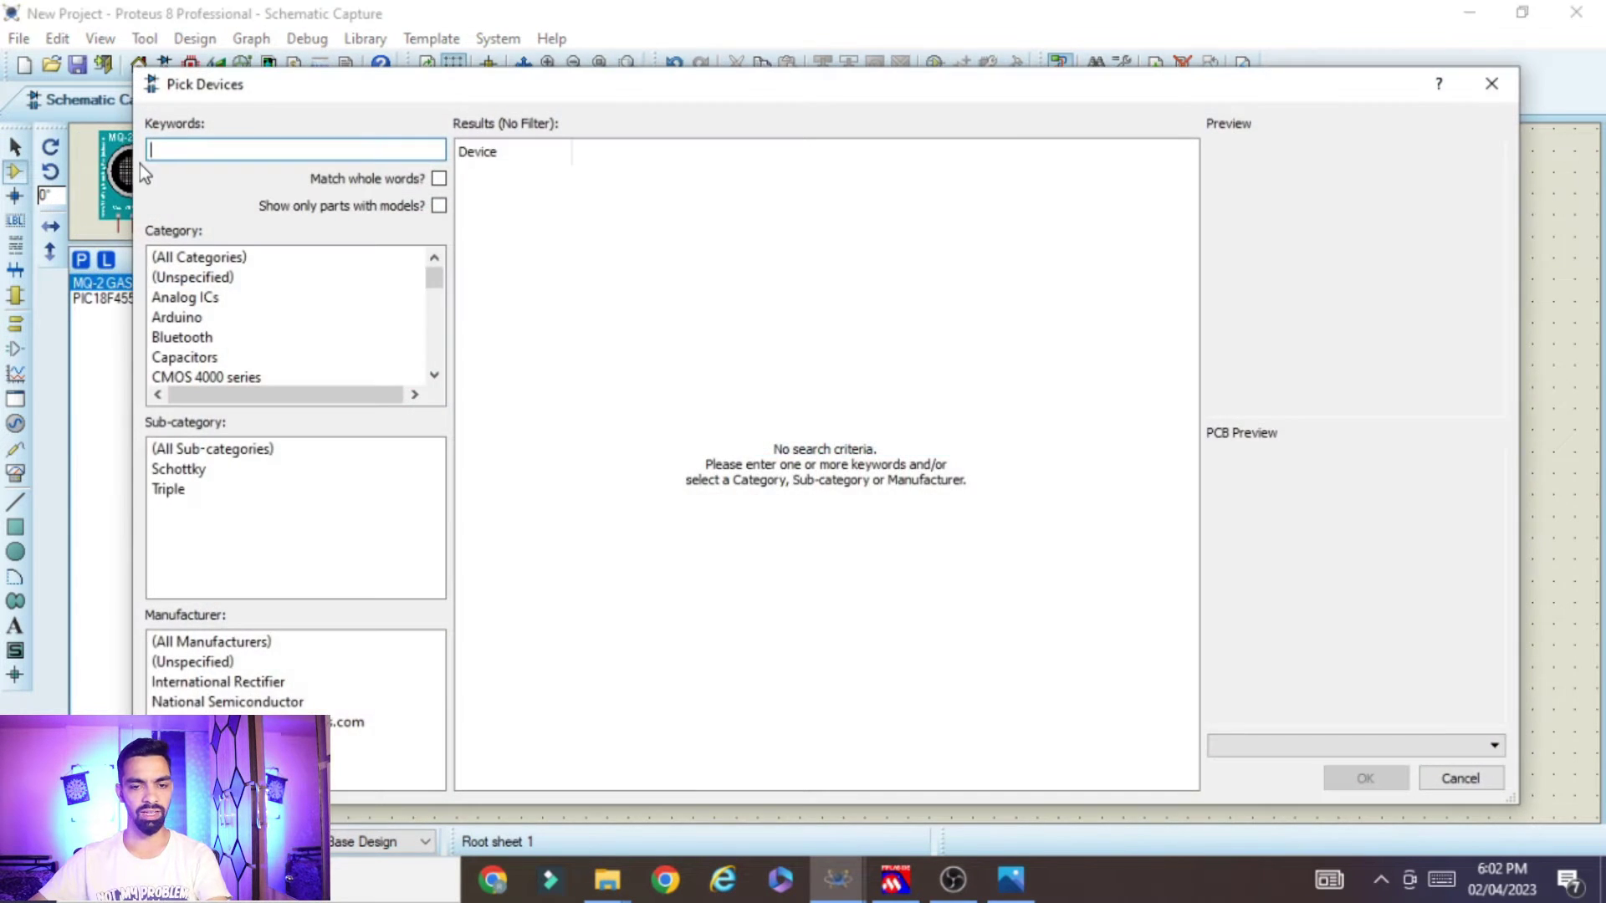
pyautogui.write('logic state')
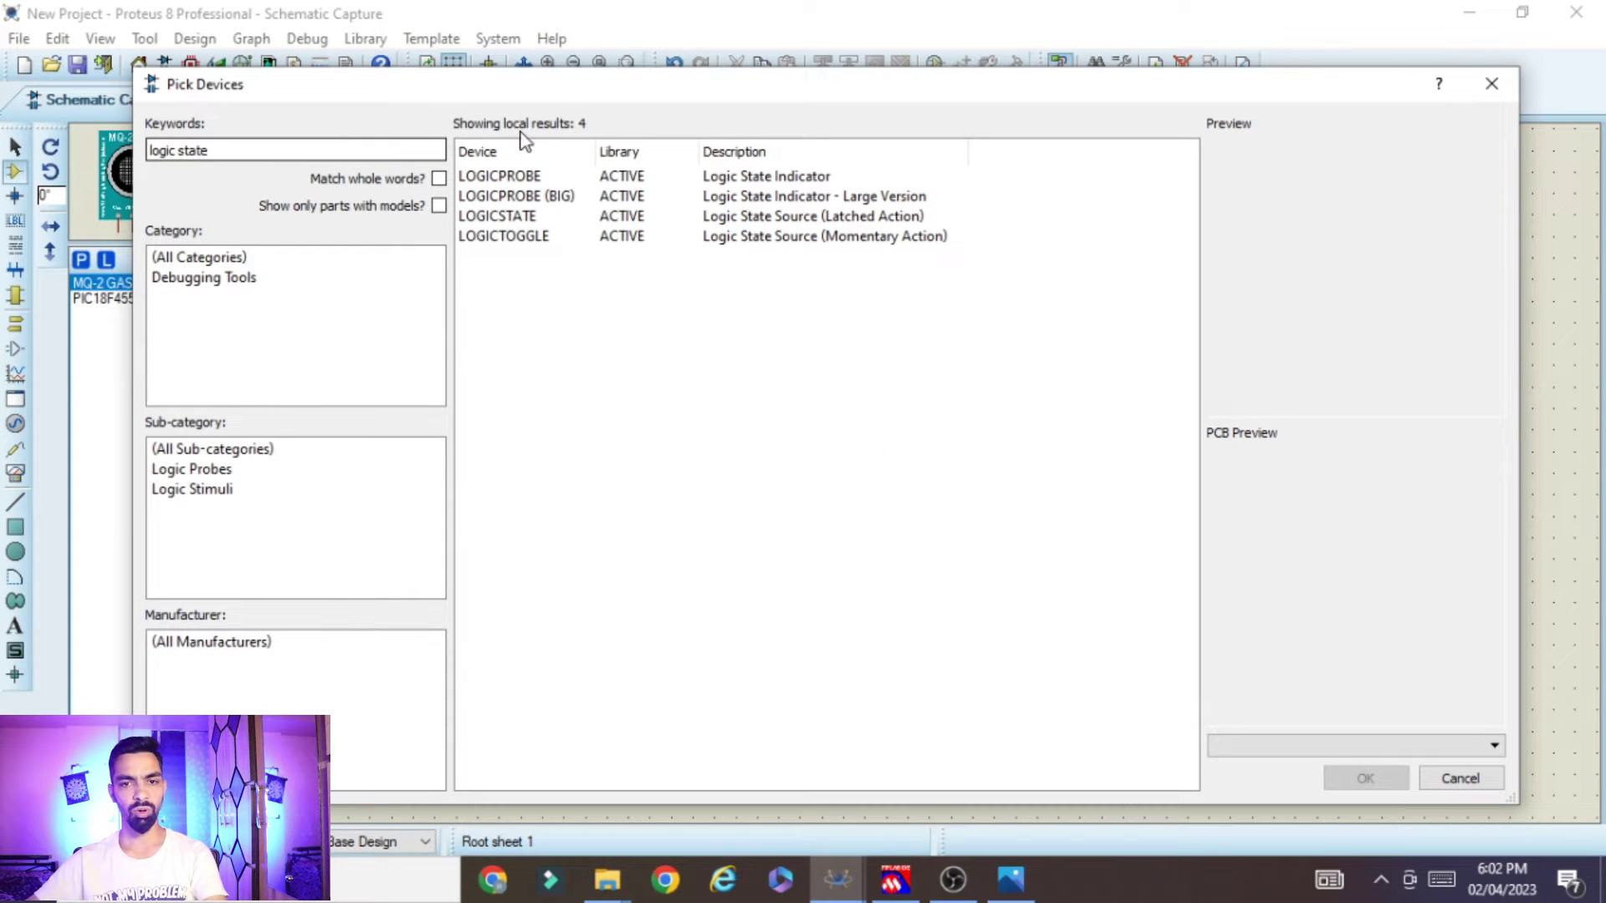
pyautogui.click(583, 176)
pyautogui.click(586, 216)
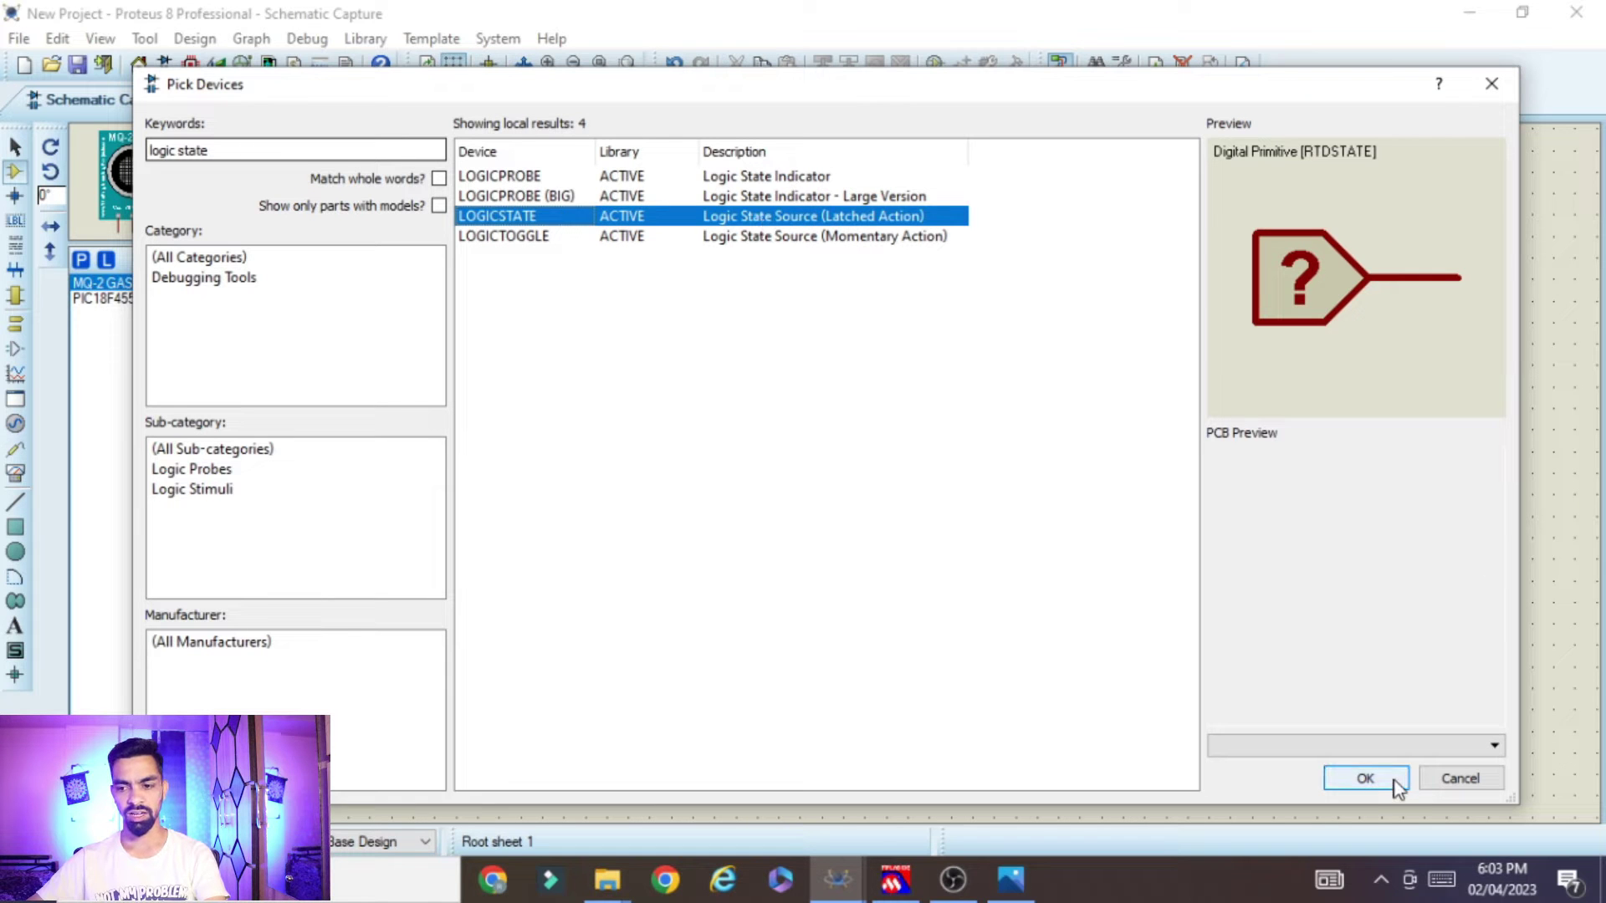
pyautogui.click(1365, 778)
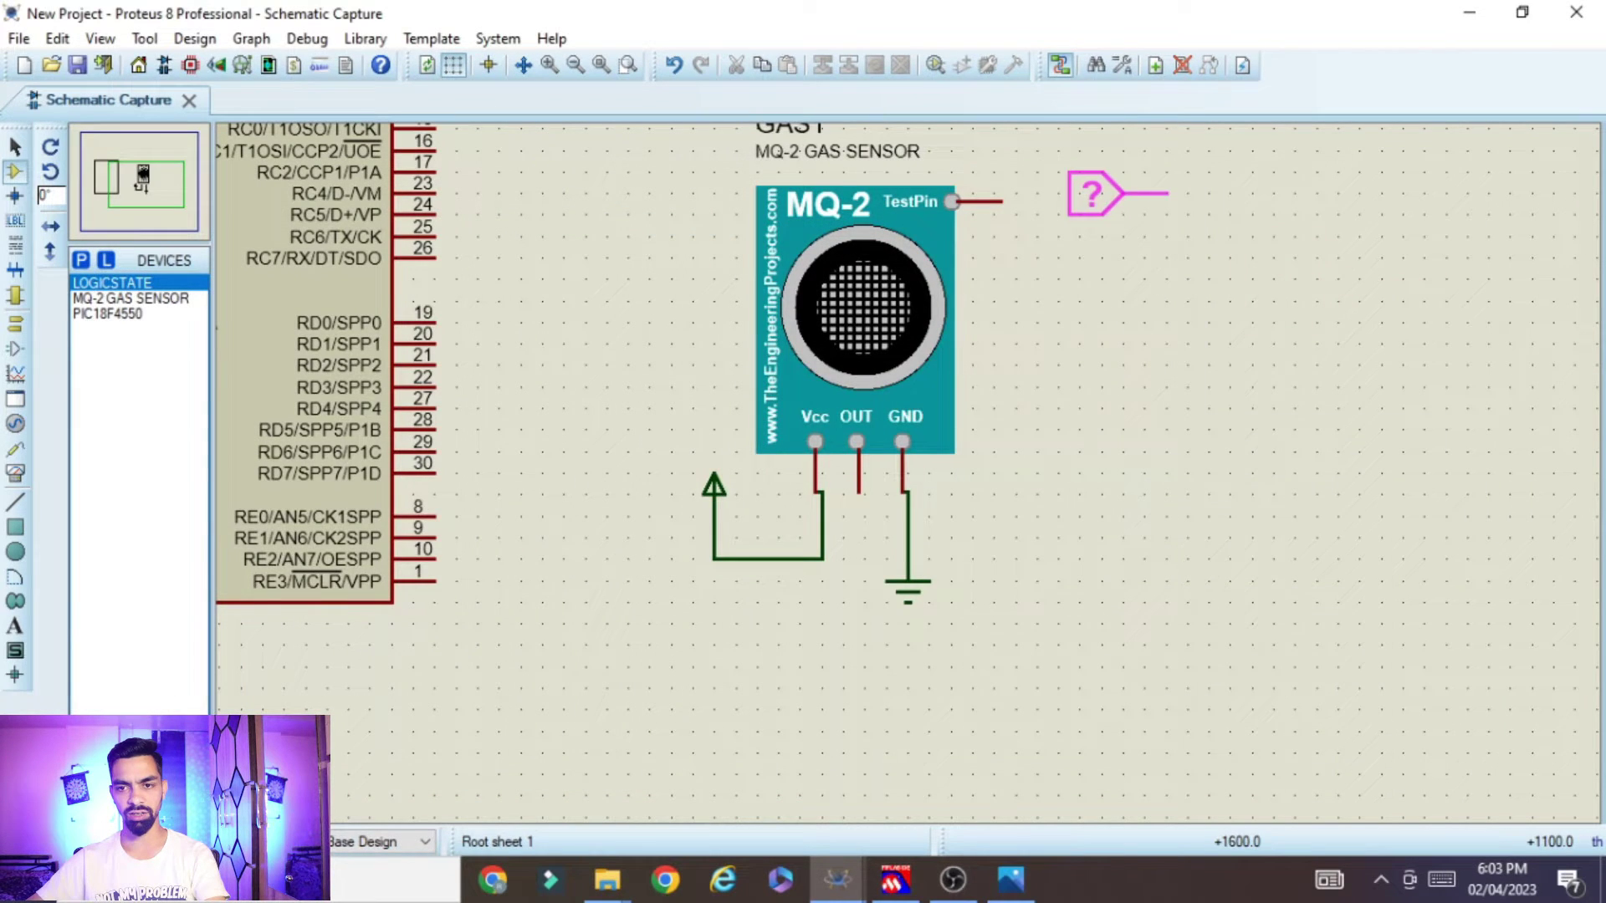
pyautogui.click(1120, 213)
pyautogui.rightClick(1119, 213)
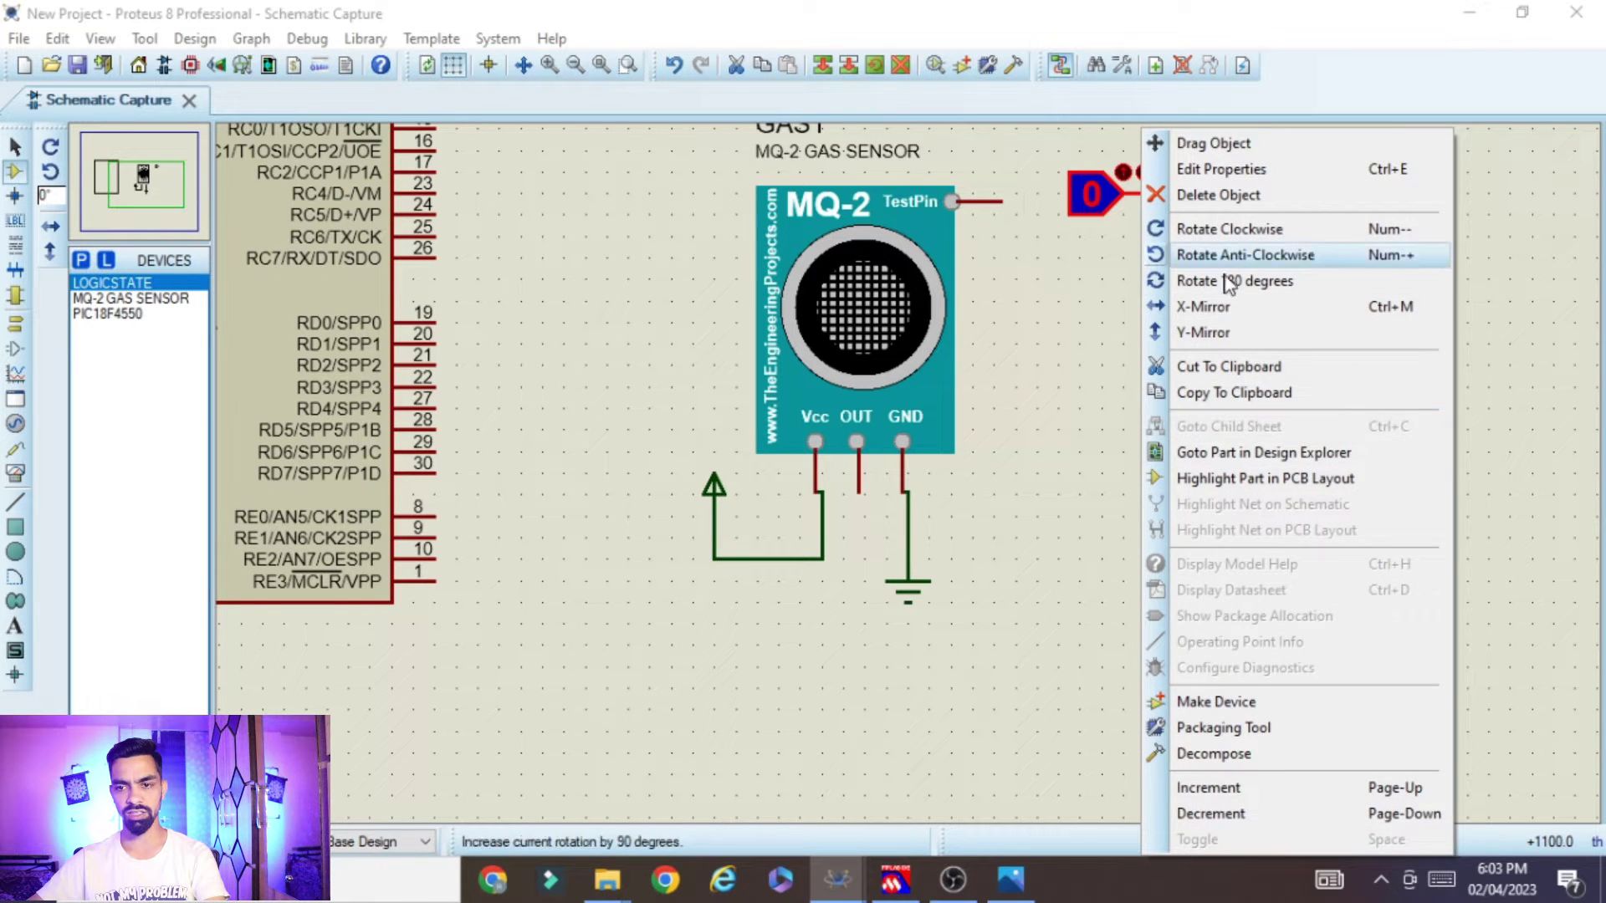
pyautogui.click(1264, 282)
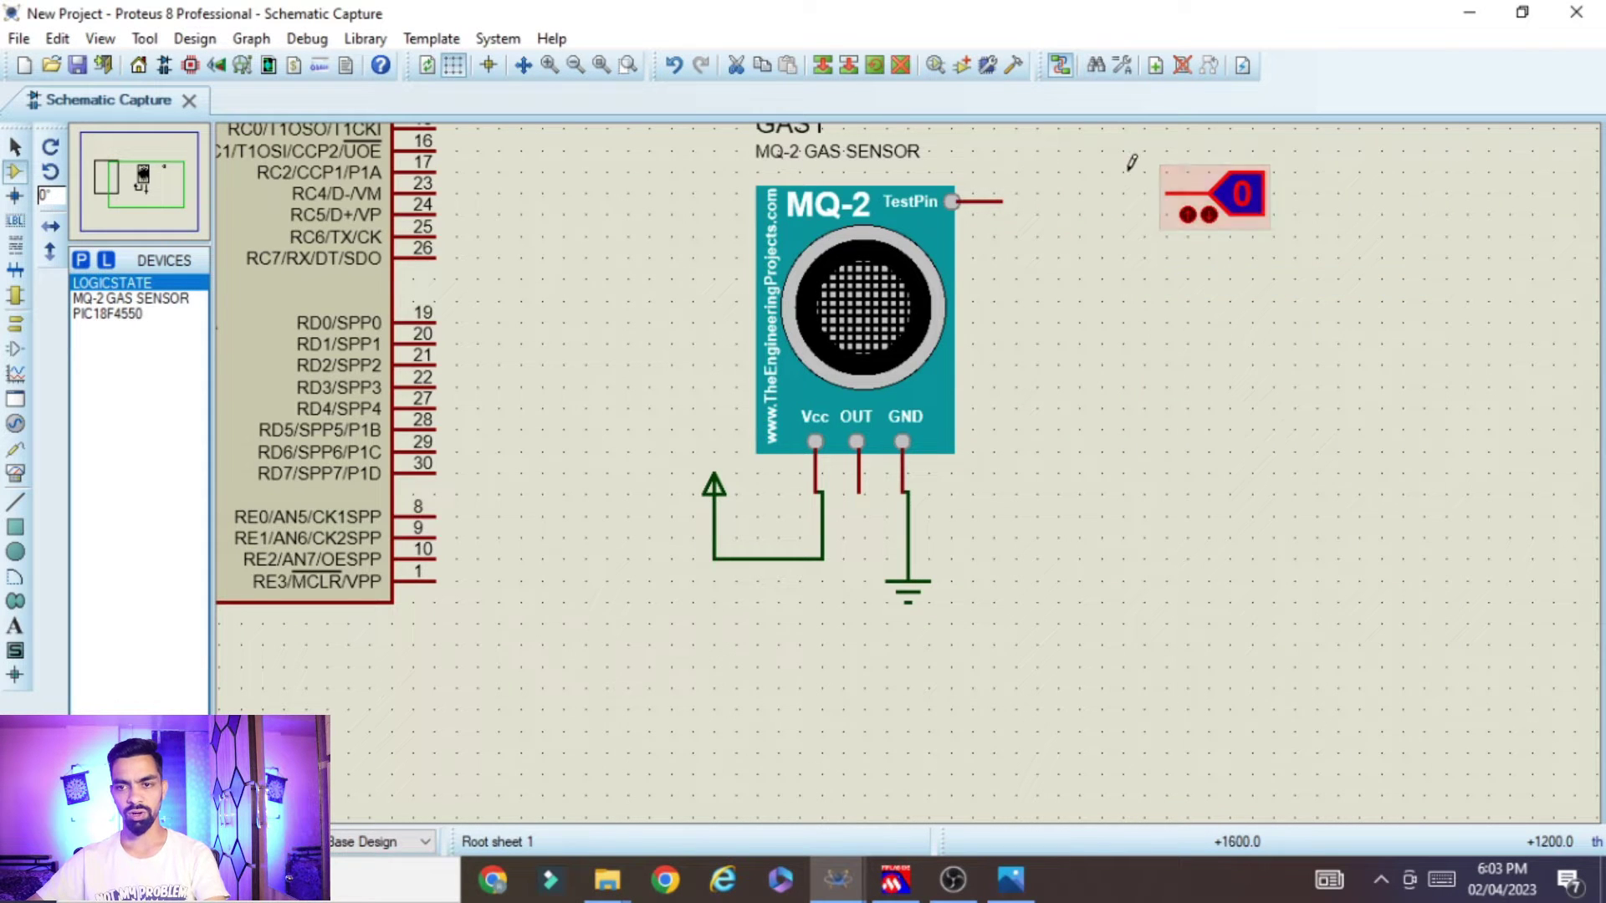
# - Move the logic-state block beside the MQ-2 and wire the TestPin to it
pyautogui.moveTo(1102, 151); pyautogui.dragTo(1403, 257)
pyautogui.moveTo(1223, 200); pyautogui.dragTo(1115, 199)
pyautogui.click(1211, 340)
pyautogui.click(1001, 201)
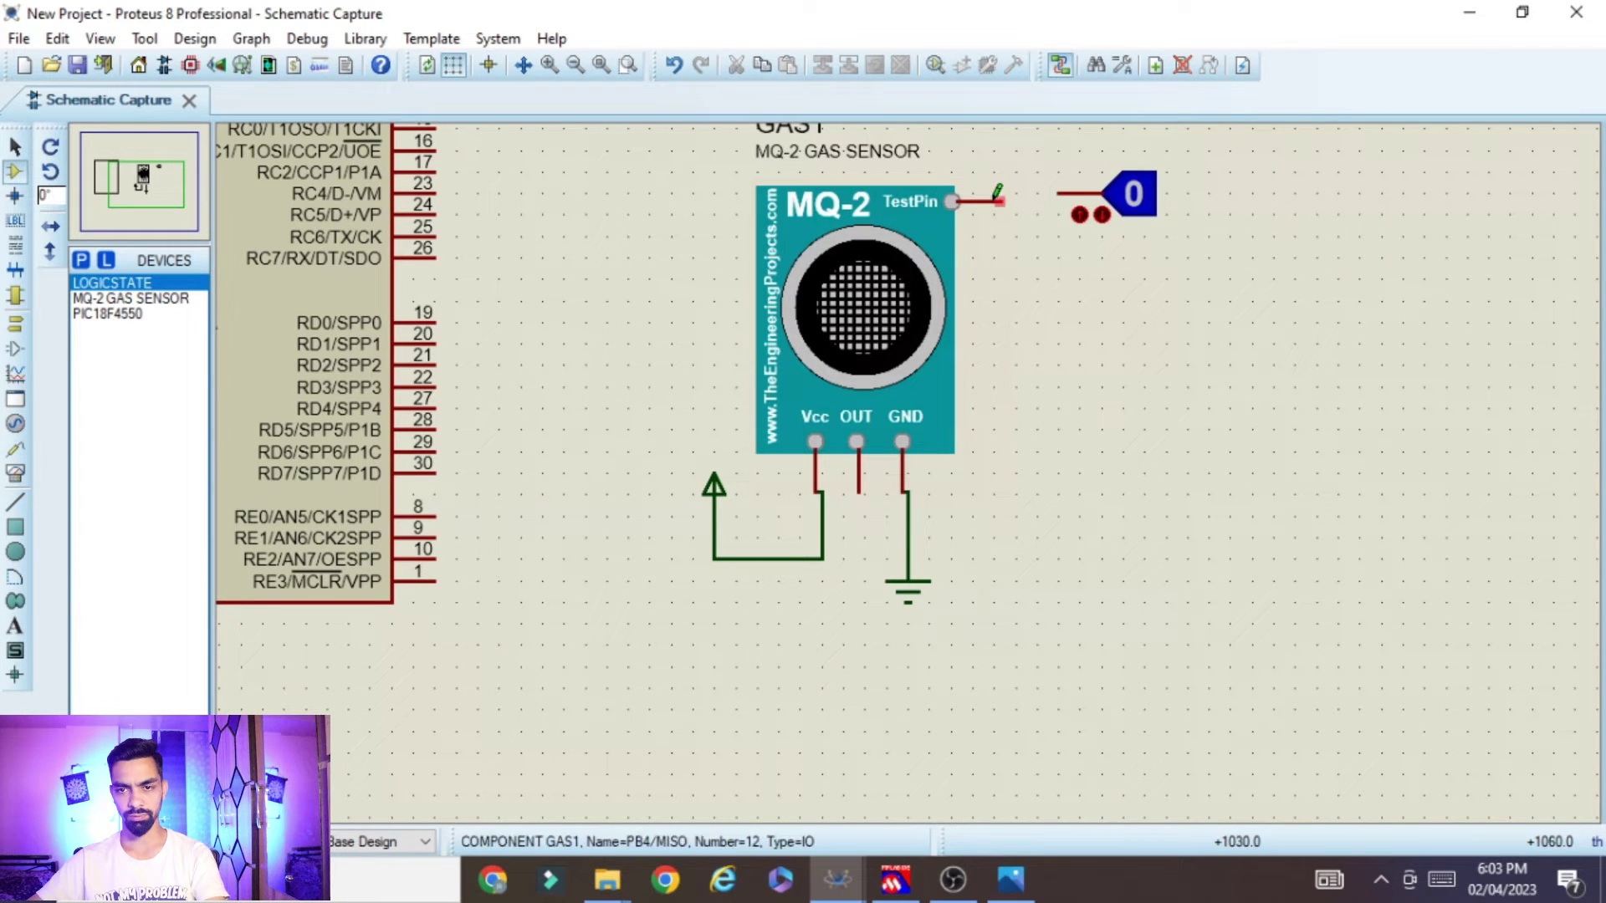
pyautogui.click(1056, 195)
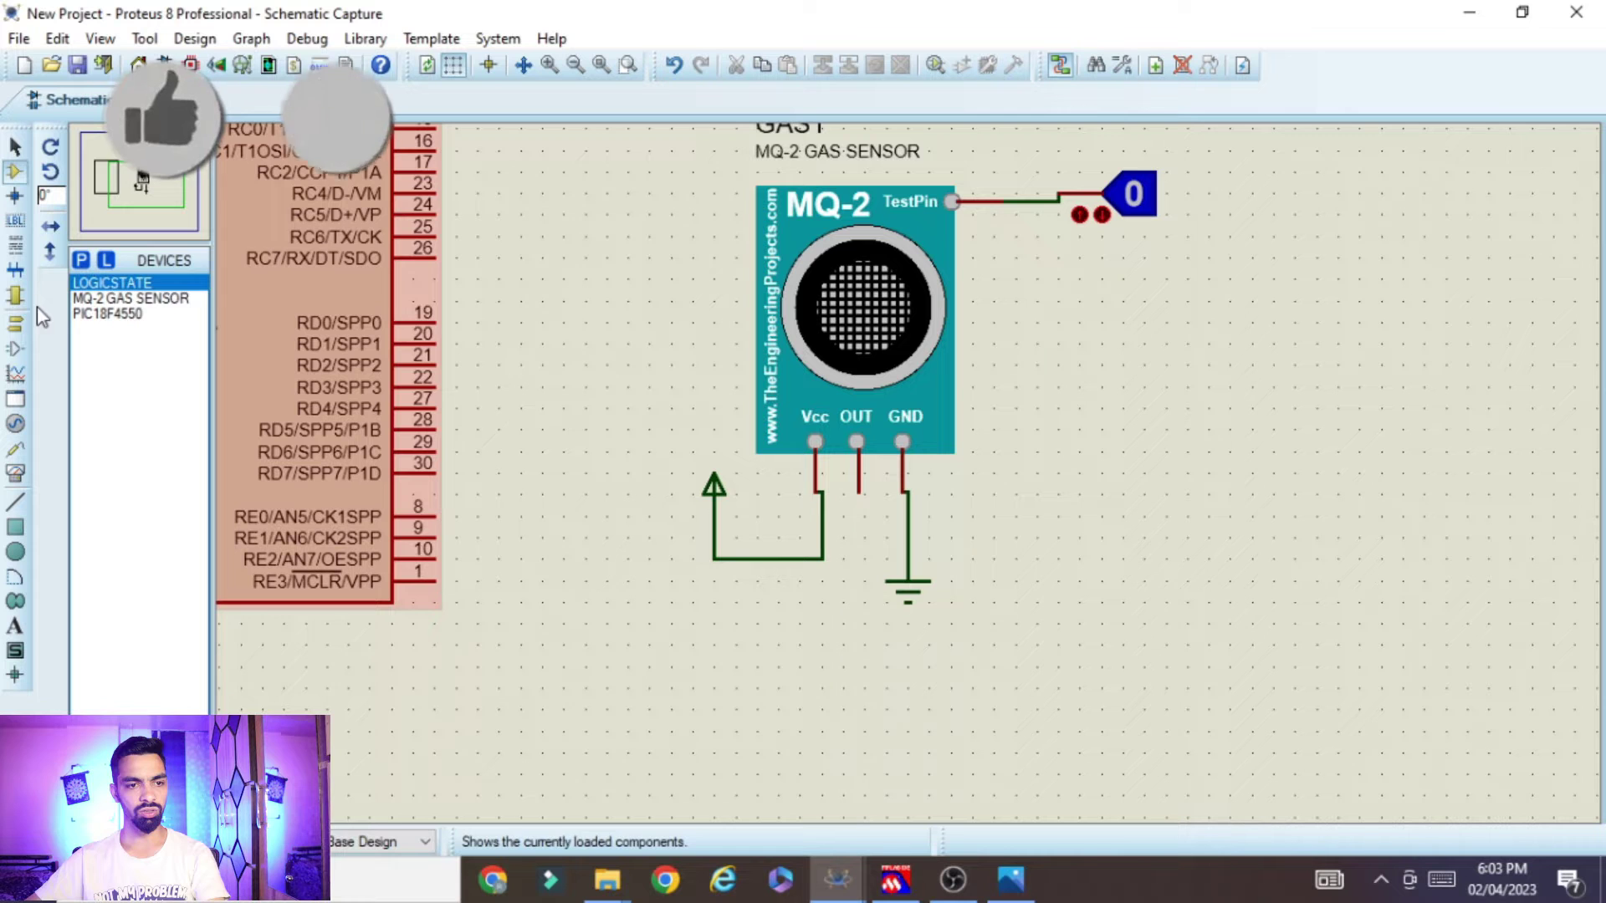
# - Place a terminal below the sensor, wire the OUT pin to it and label it MQ2
pyautogui.click(16, 324)
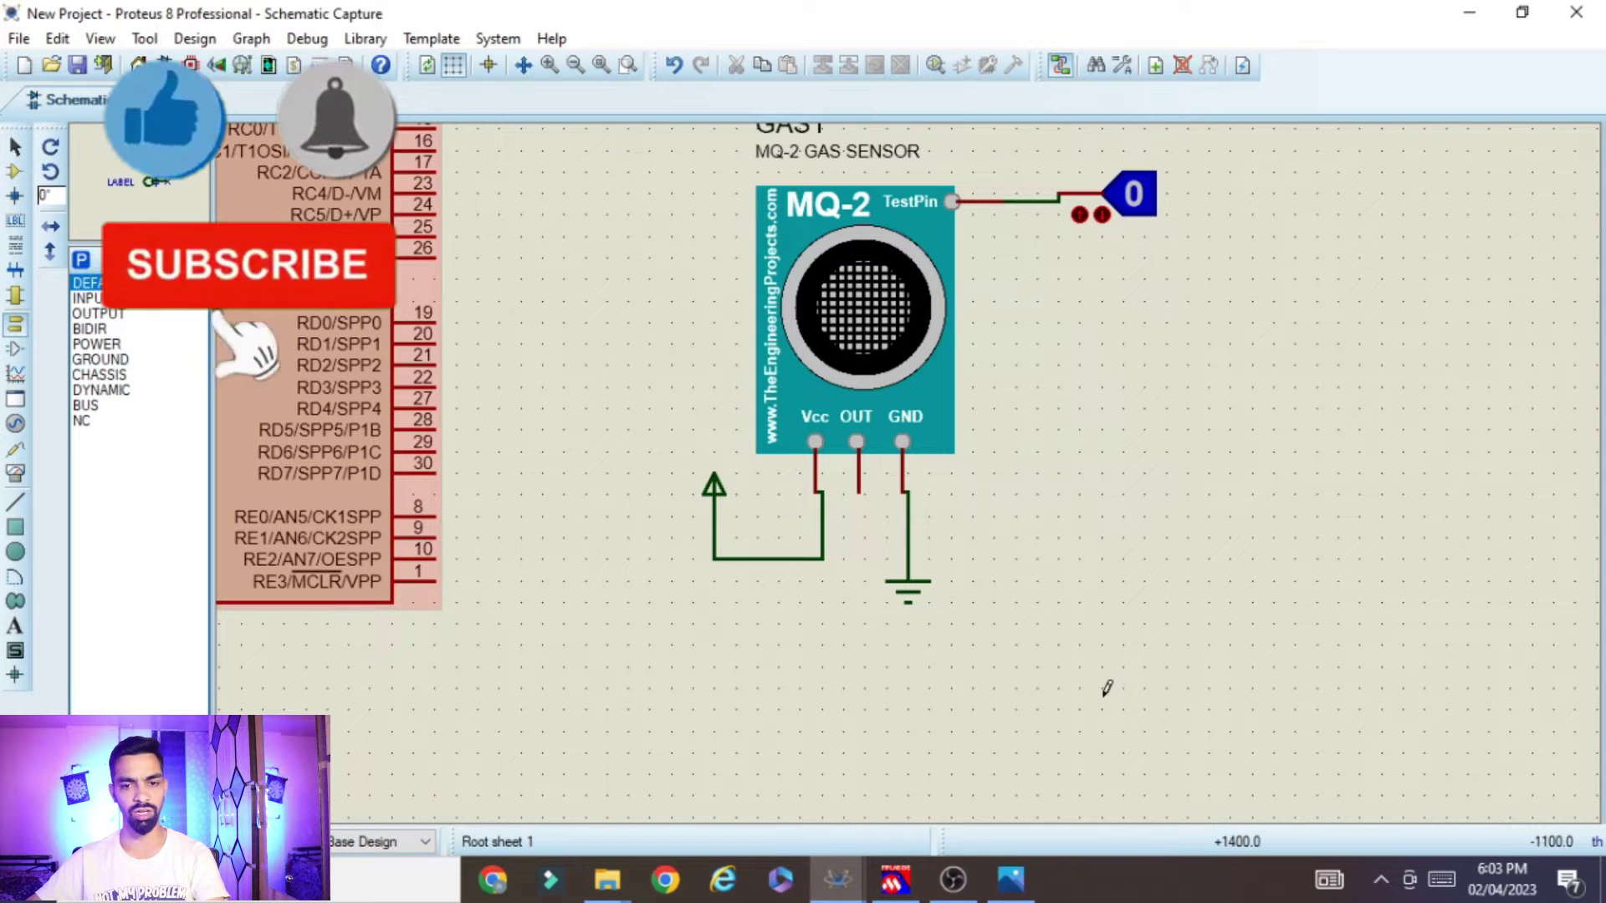
pyautogui.click(803, 602)
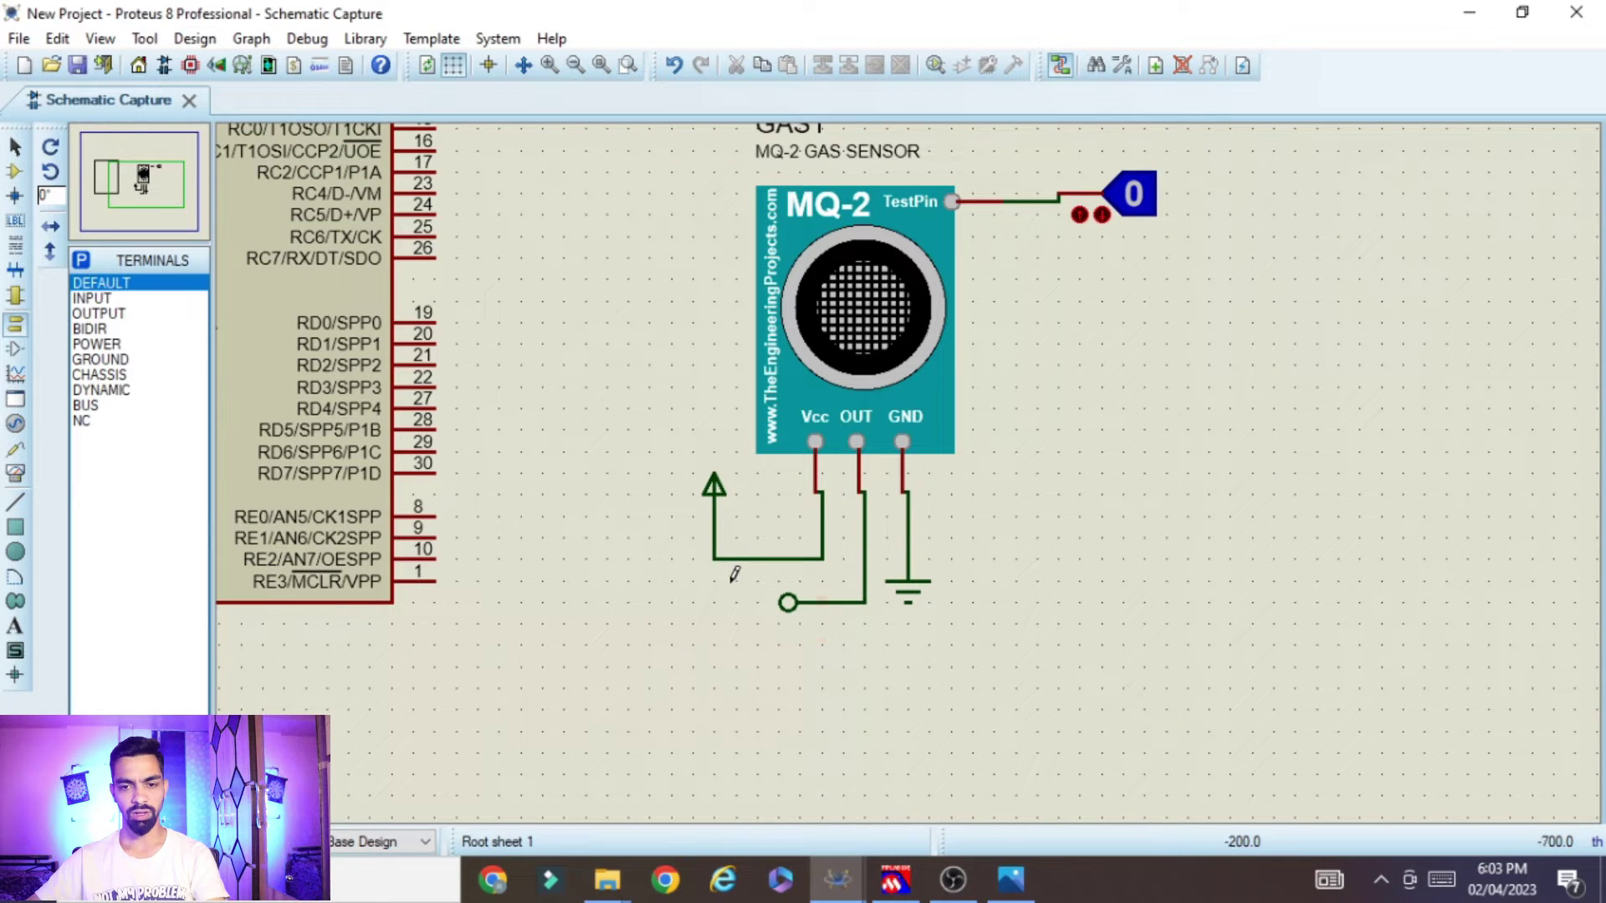
pyautogui.click(790, 603)
pyautogui.doubleClick(790, 604)
pyautogui.write('MQ2')
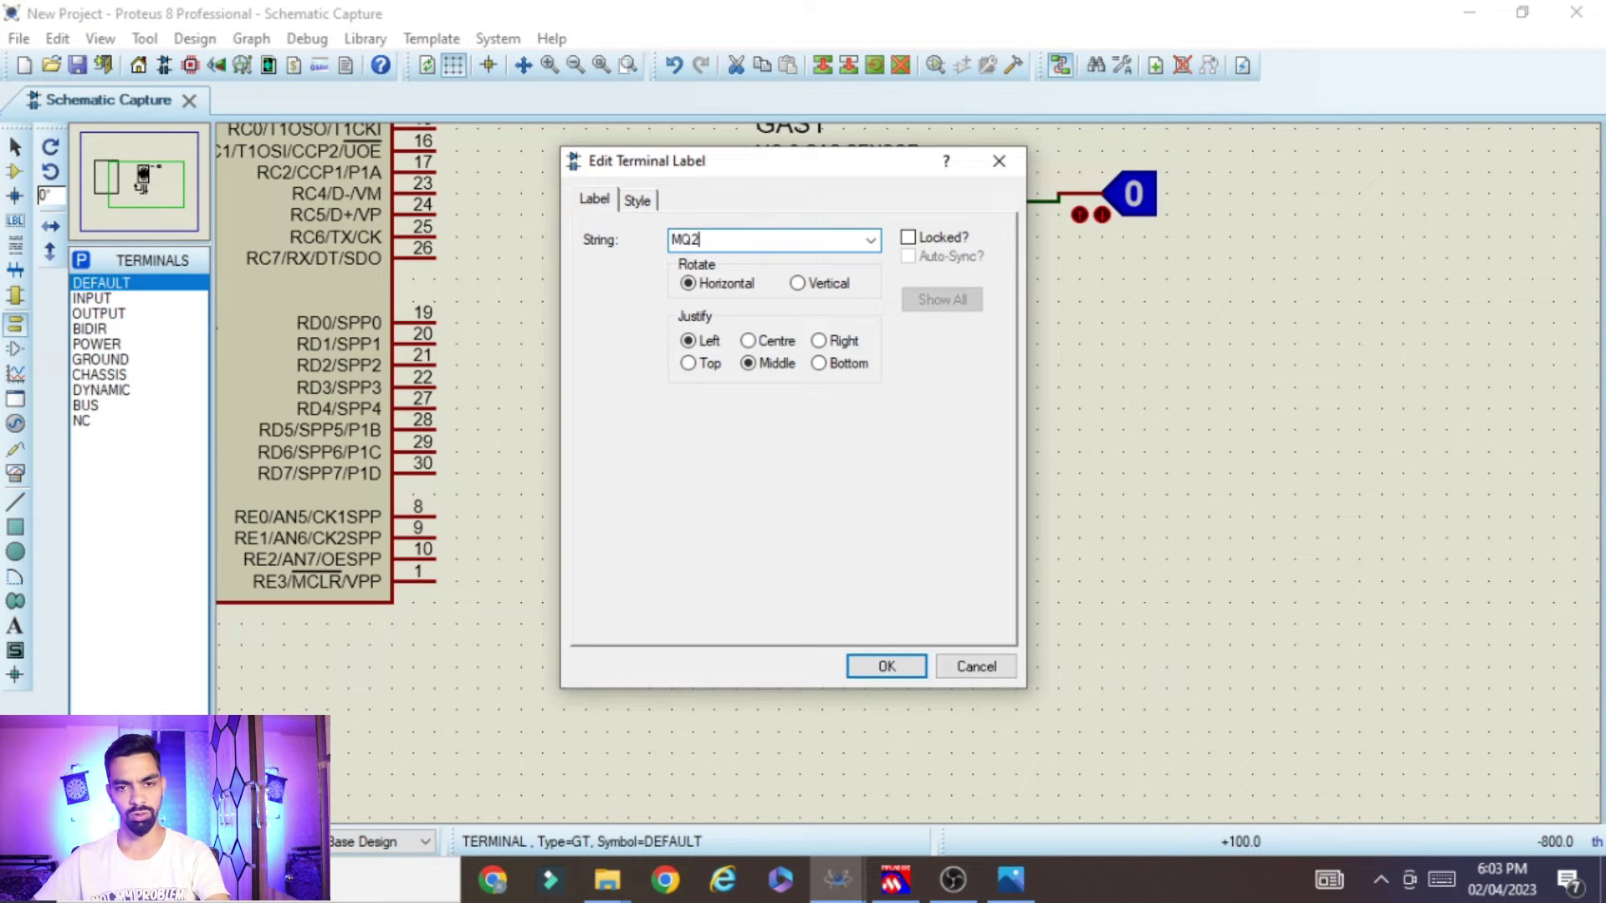
pyautogui.click(870, 677)
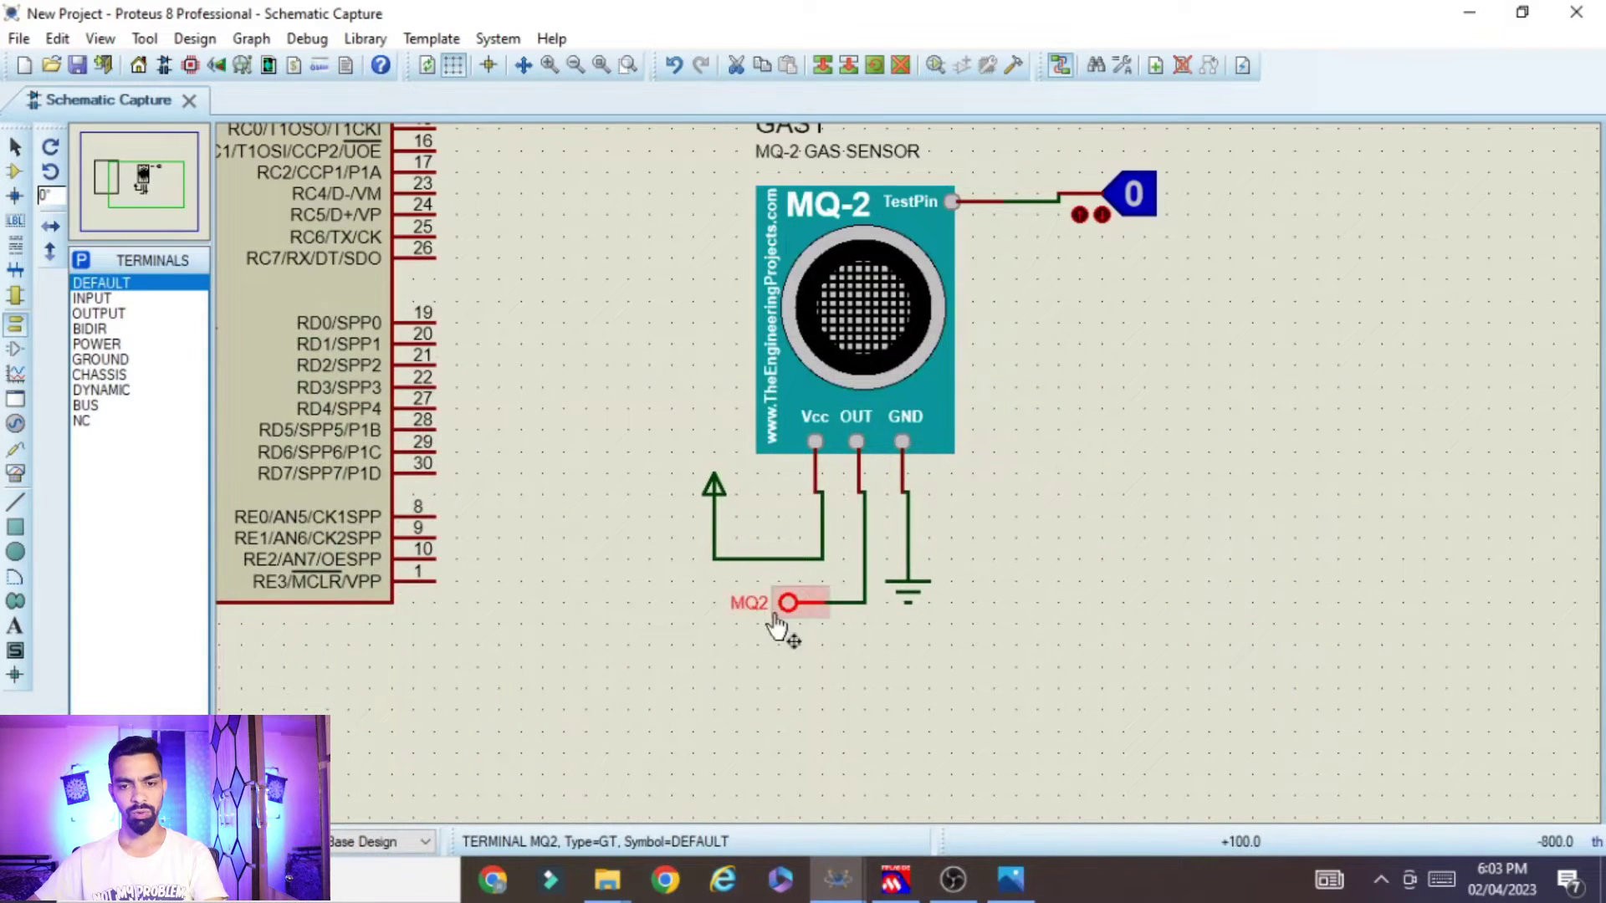
# - Place a terminal left of the PIC18F4550, wire it to RB4 (pin 37) and label it MQ2
pyautogui.scroll(-2, 764, 634)
pyautogui.scroll(1, 910, 485)
pyautogui.scroll(1, 910, 485)
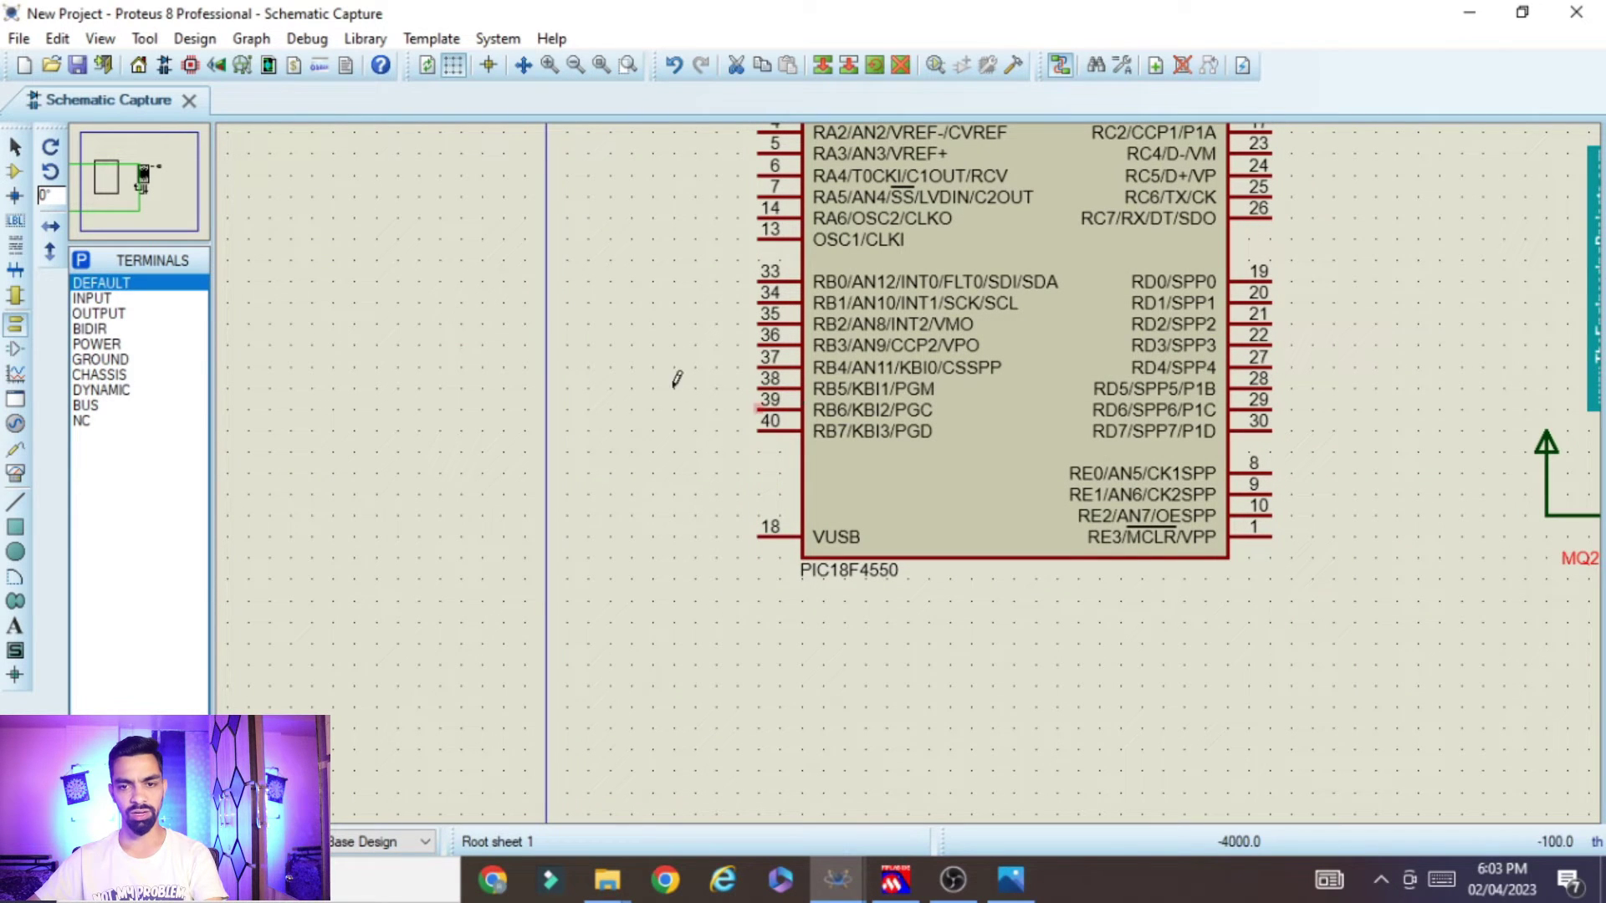
pyautogui.click(696, 367)
pyautogui.click(758, 367)
pyautogui.click(696, 368)
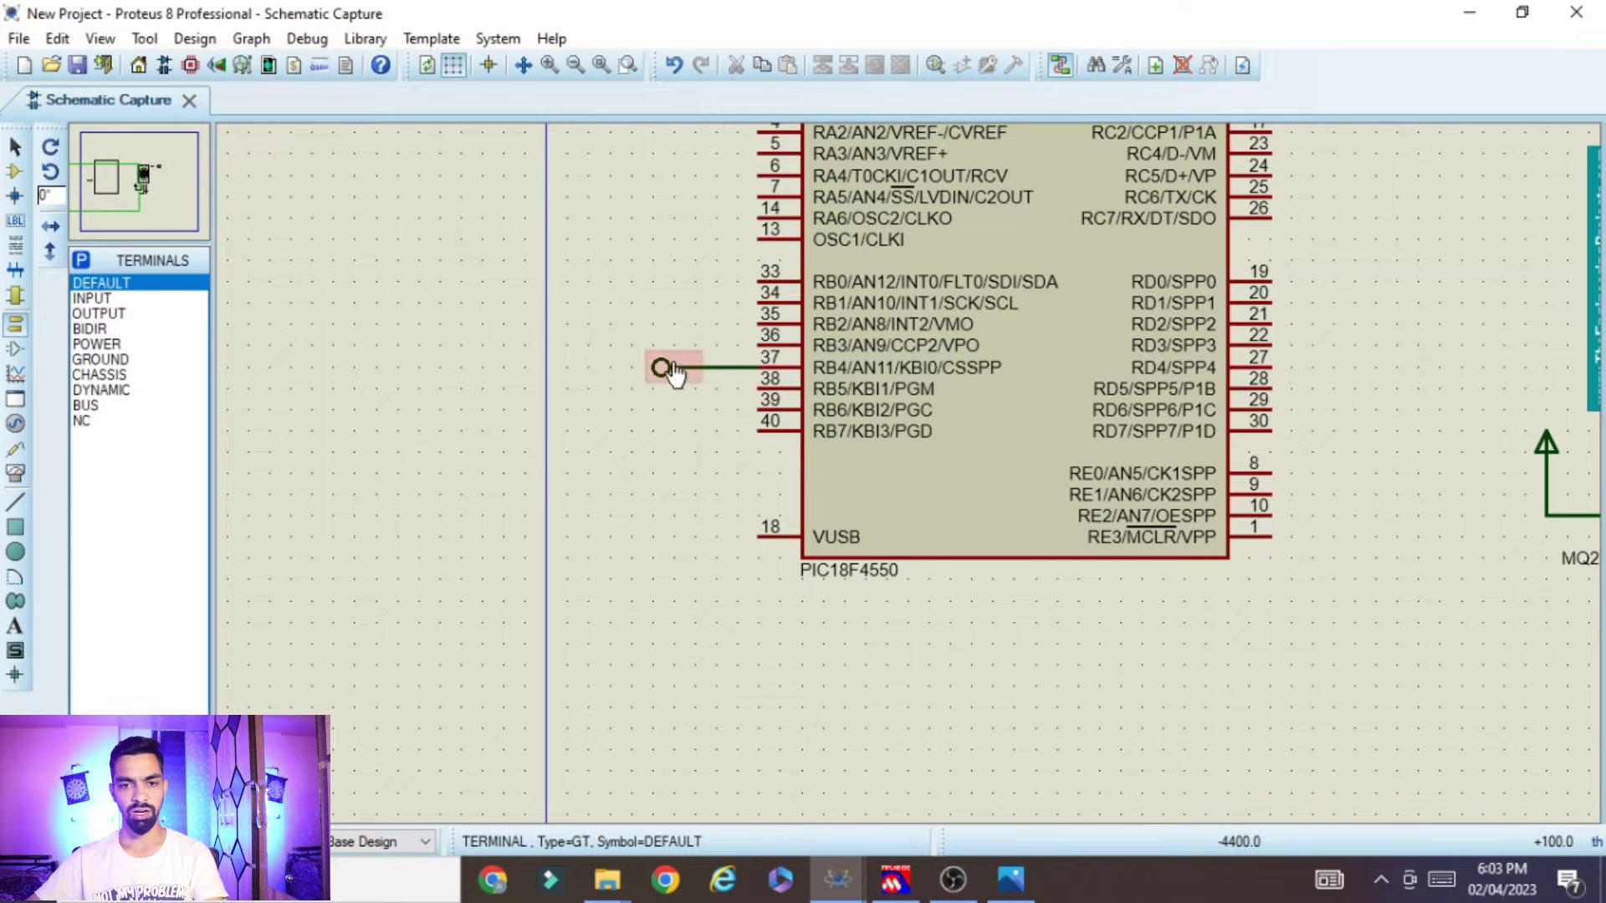
pyautogui.doubleClick(661, 367)
pyautogui.write('MQ2')
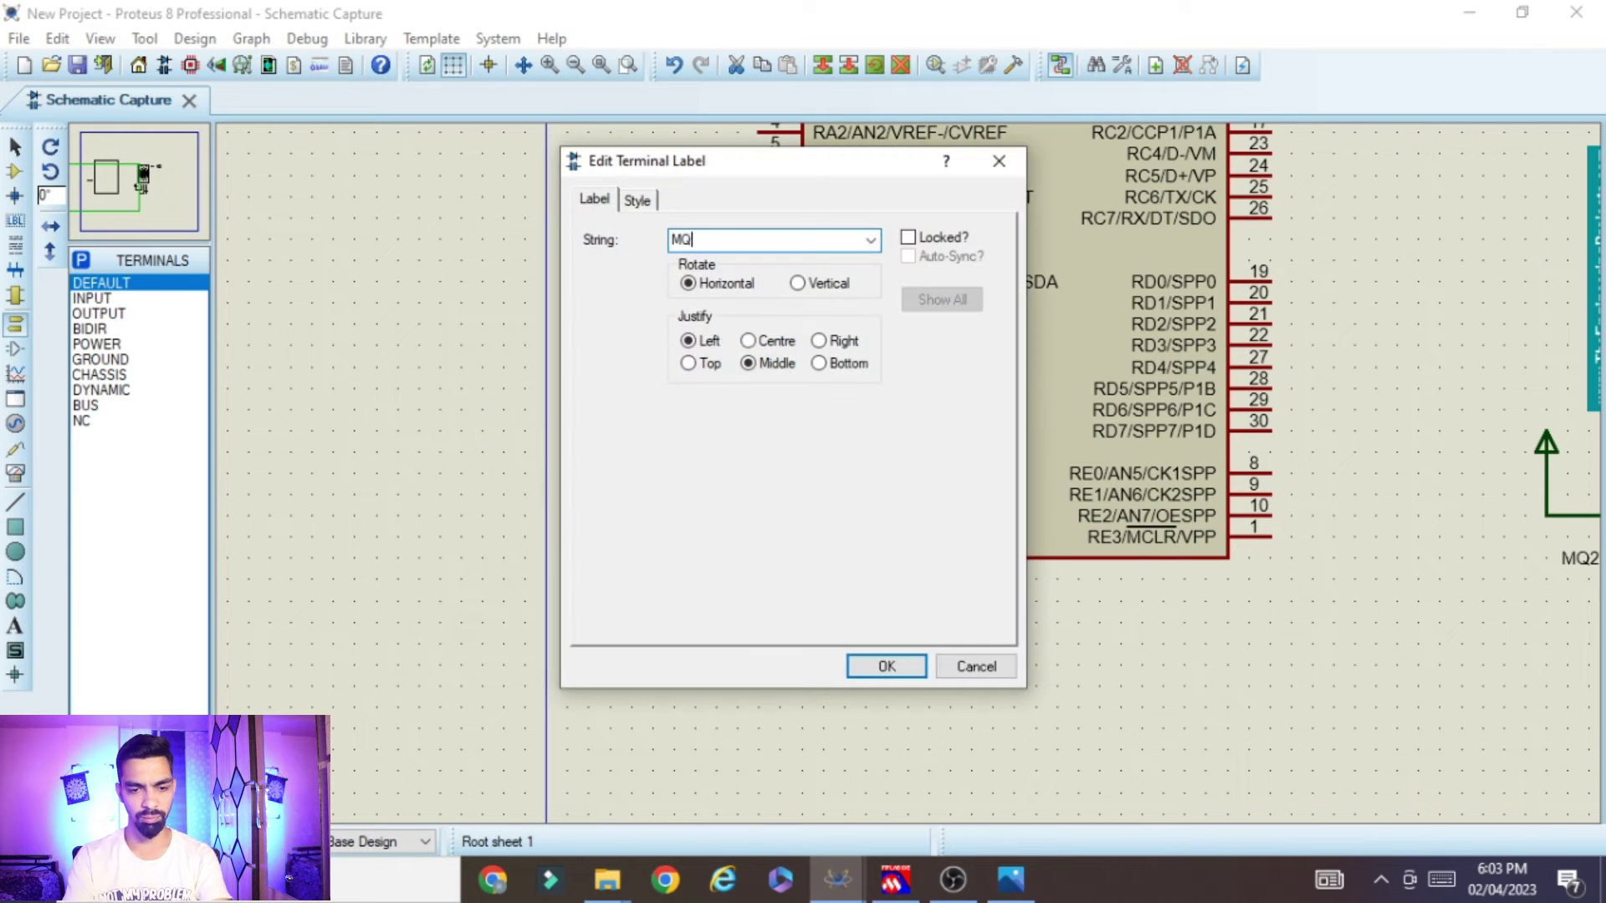
pyautogui.click(884, 667)
# - Place a POWER terminal right of the PIC18F4550 and wire it to MCLR pin 1
pyautogui.scroll(-2, 1204, 491)
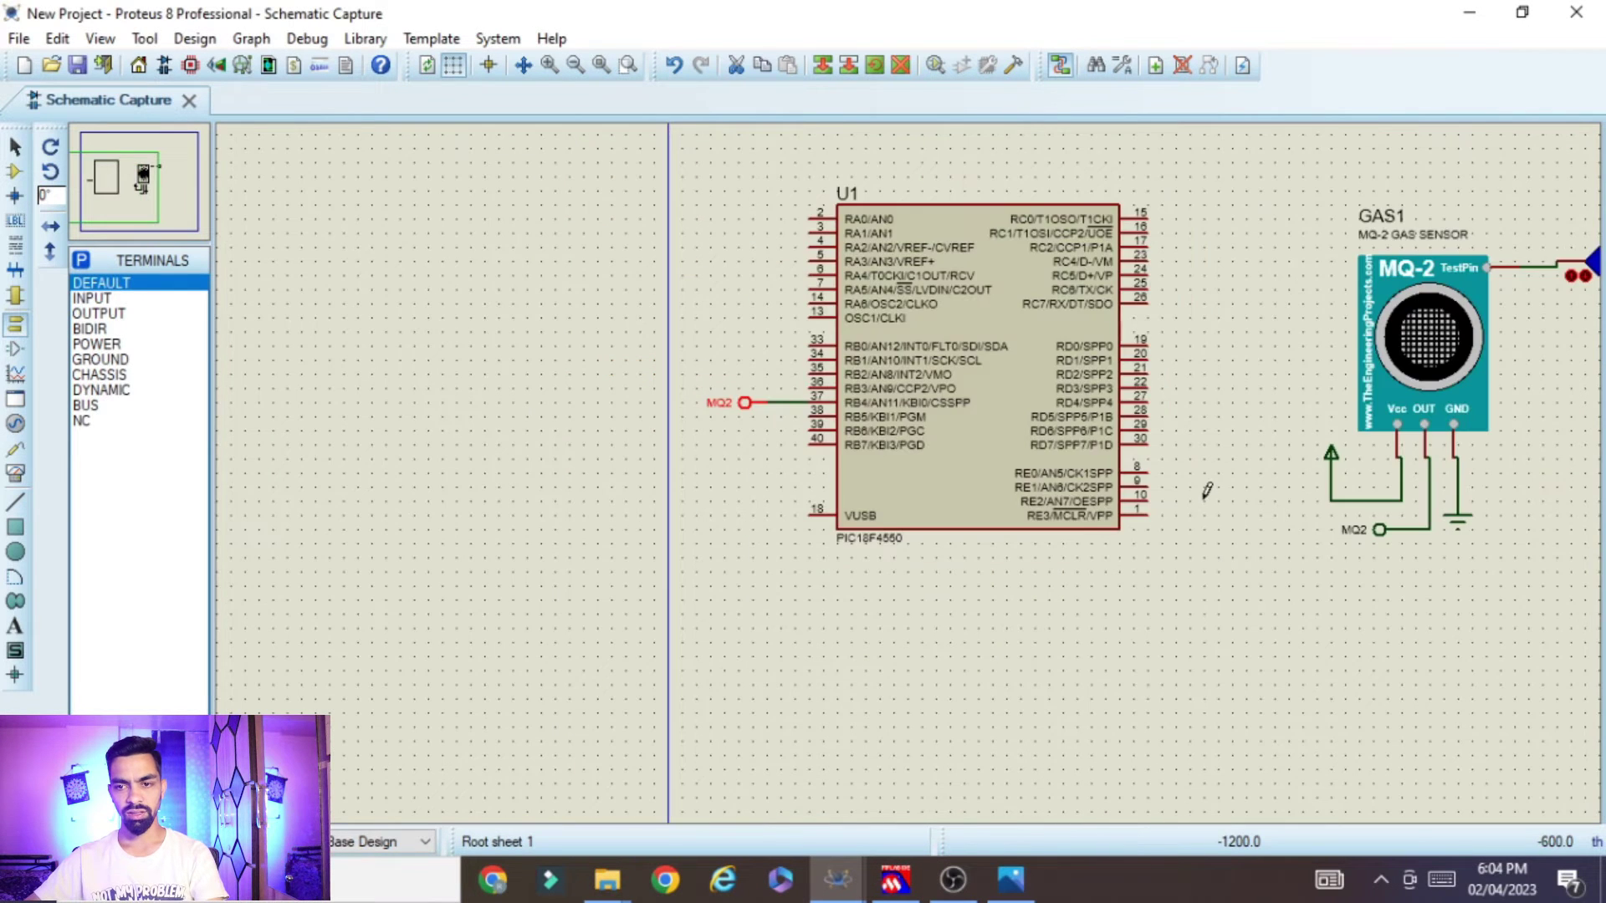
pyautogui.scroll(2, 910, 459)
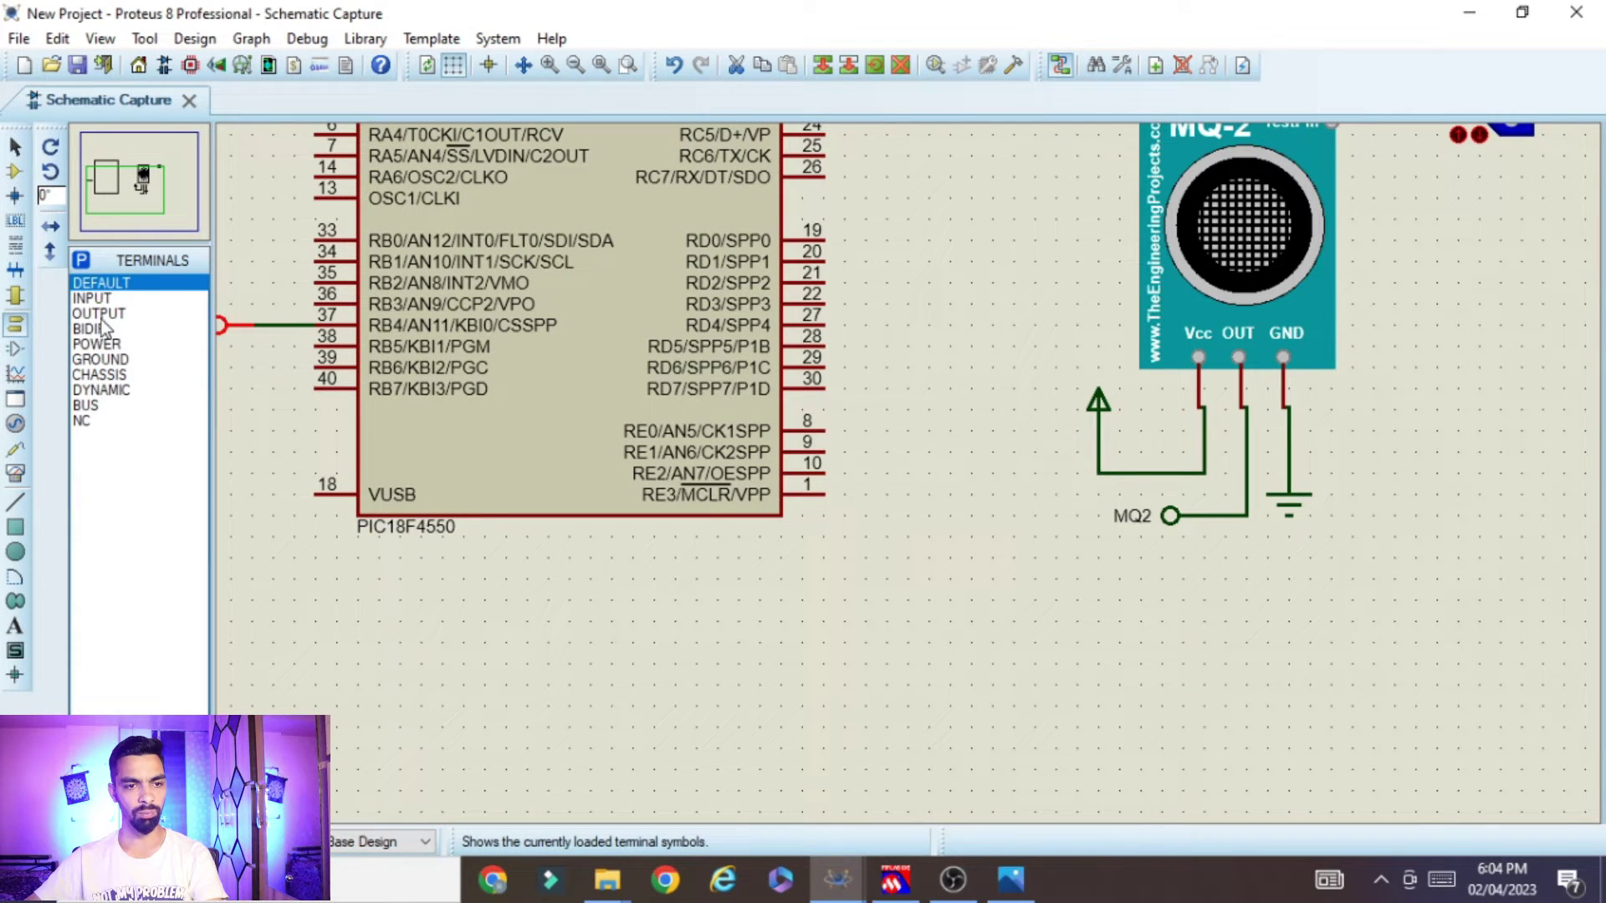
pyautogui.click(93, 393)
pyautogui.click(90, 330)
pyautogui.click(95, 344)
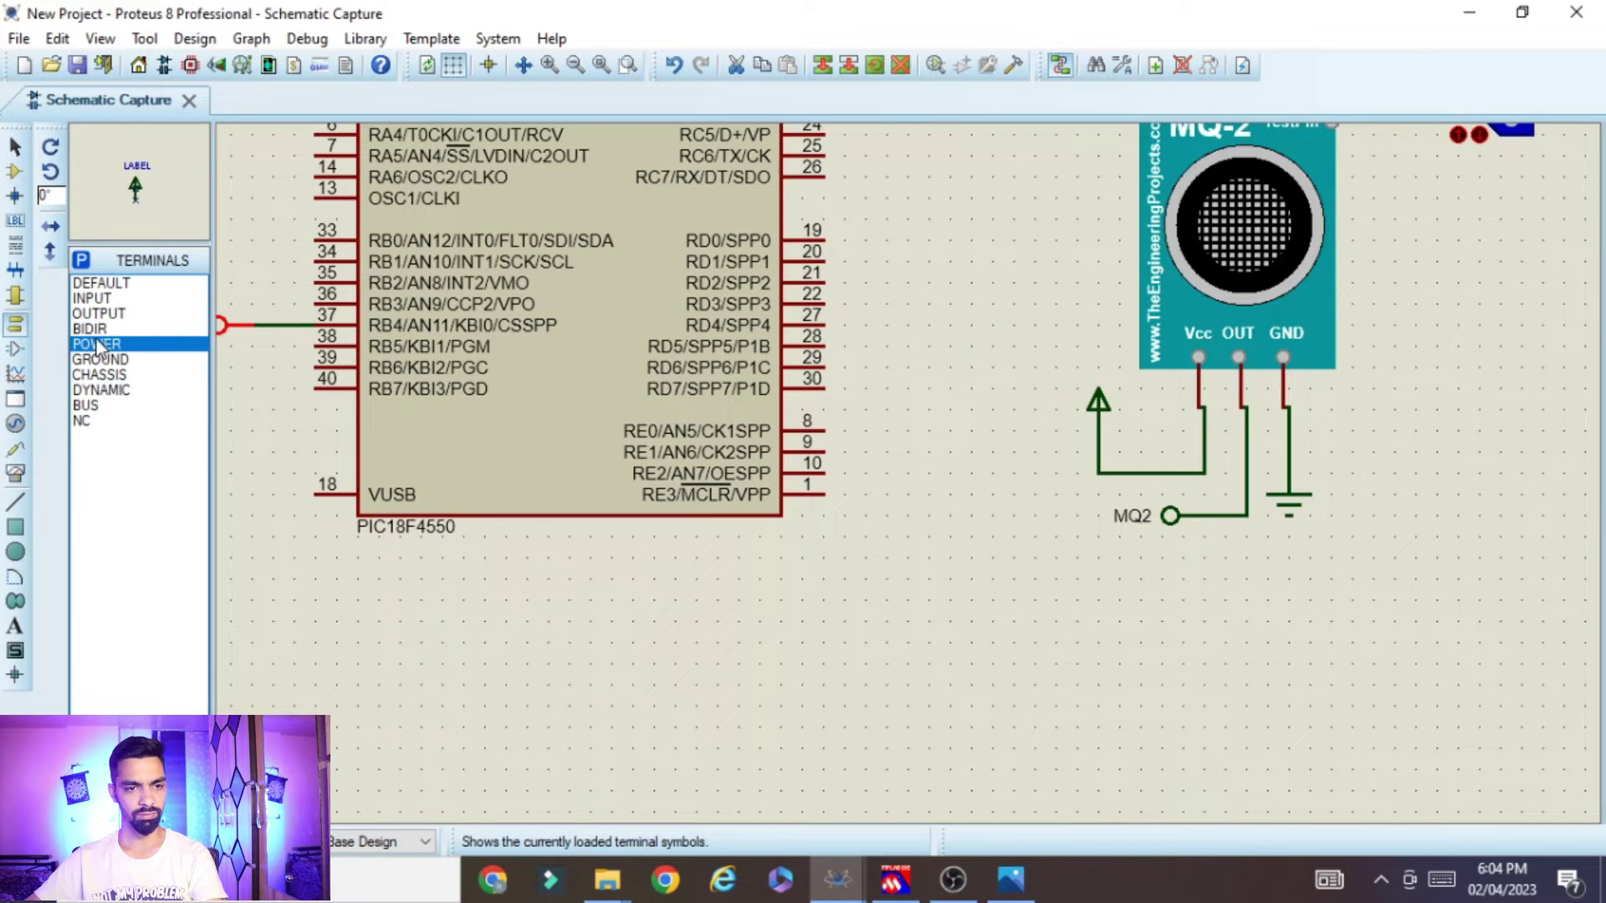
pyautogui.click(887, 430)
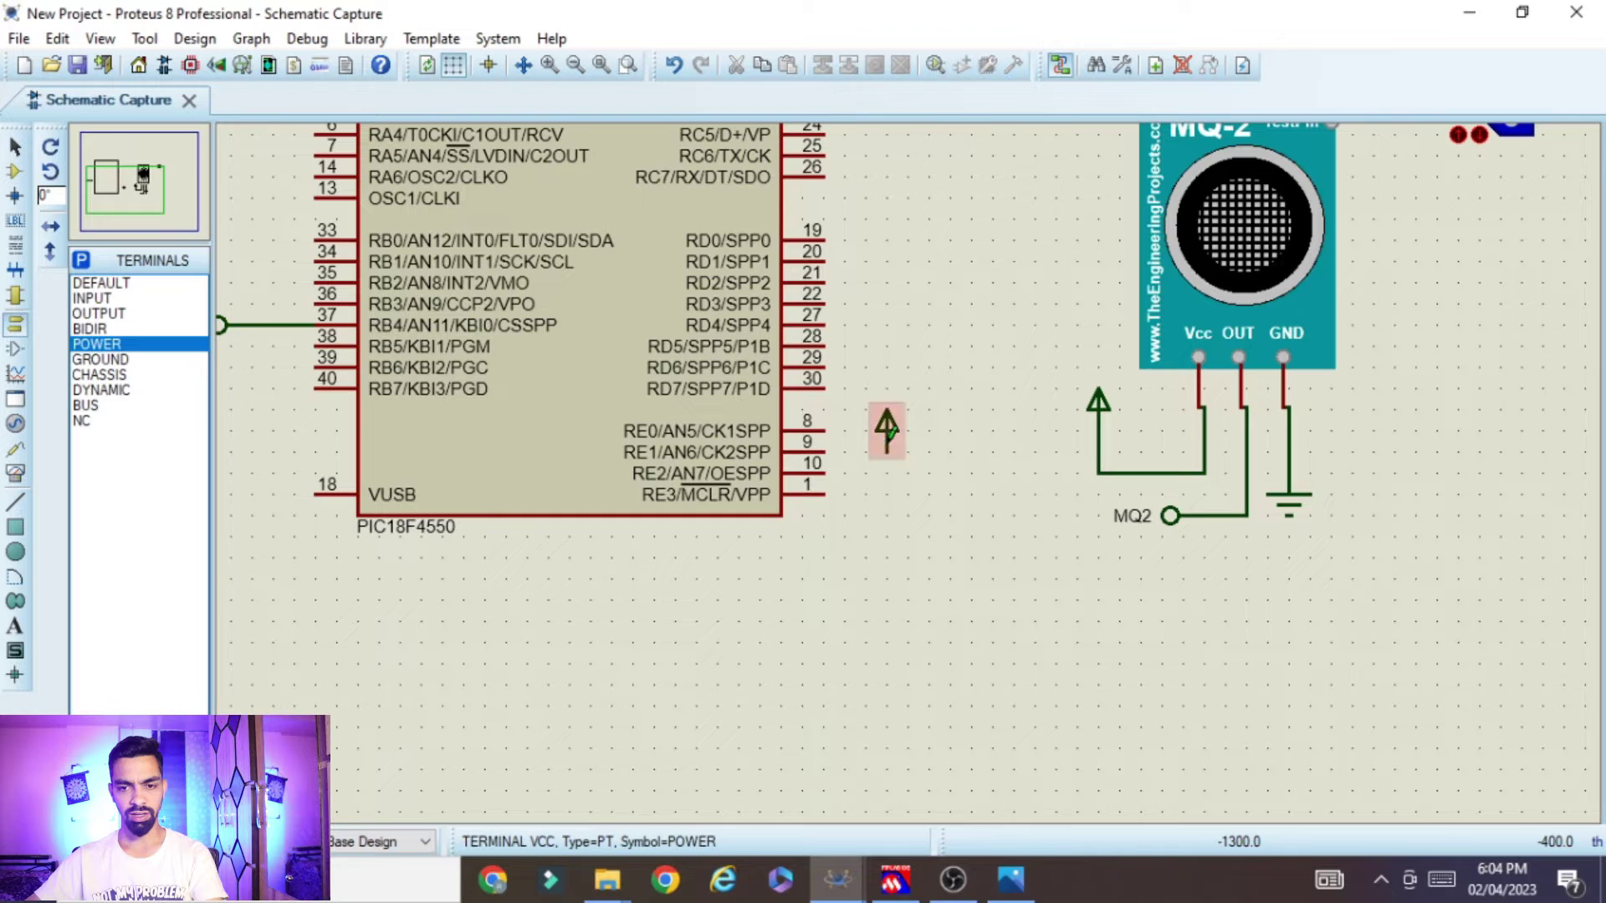
pyautogui.click(885, 452)
pyautogui.click(815, 495)
pyautogui.scroll(-2, 940, 549)
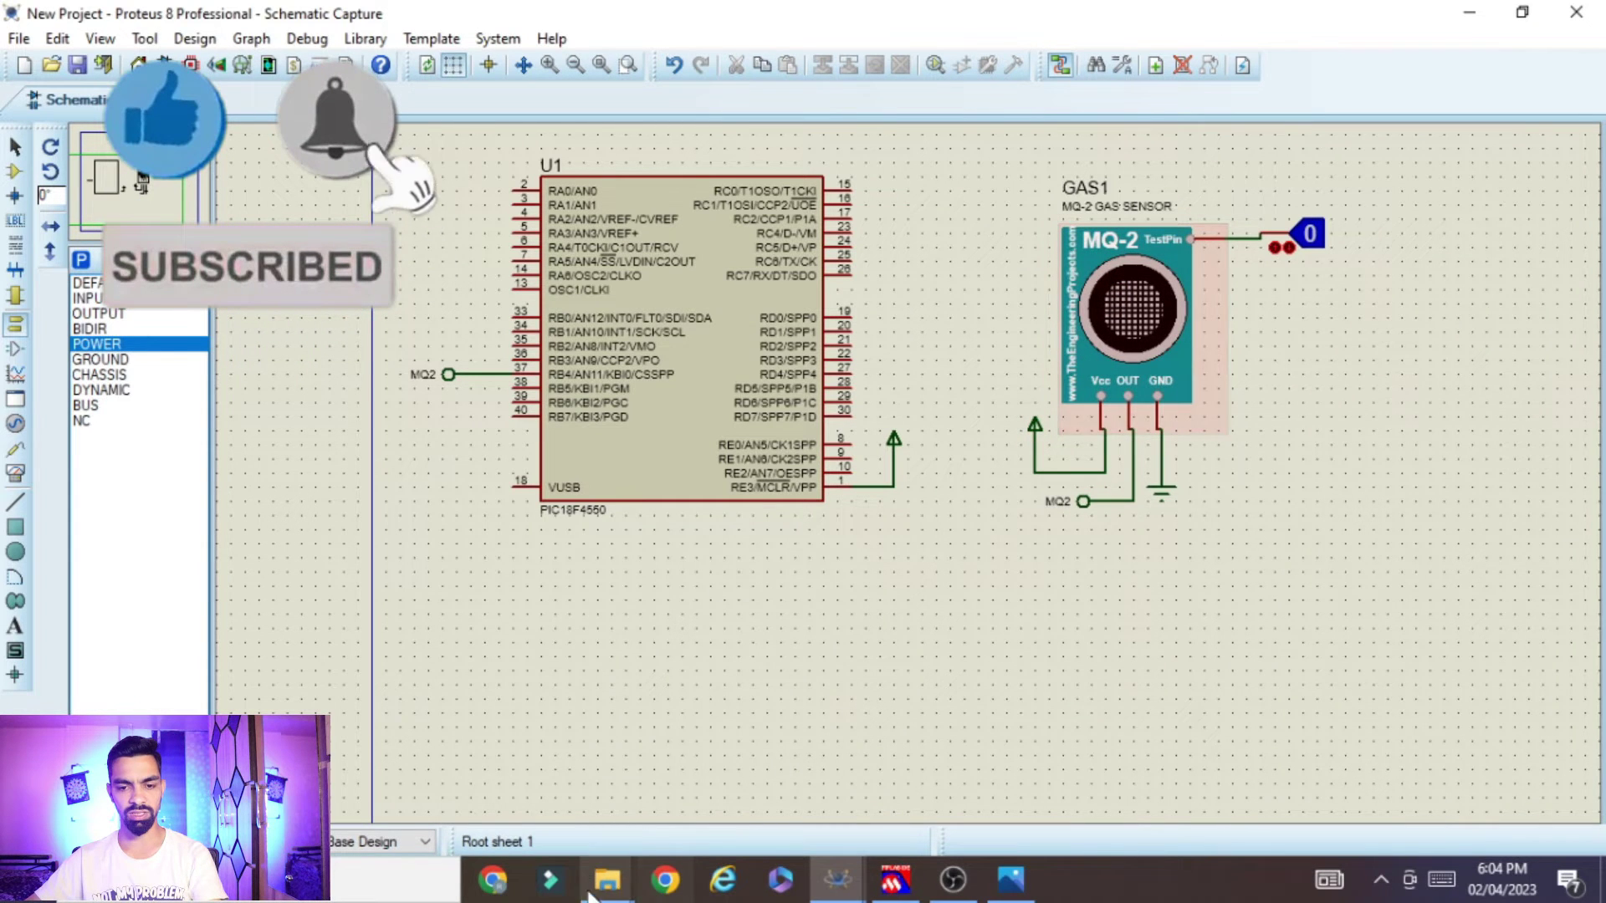
# - Bring up the MQ2_Sensor_With_PIC folder in File Explorer and view its full path
pyautogui.moveTo(617, 892)
pyautogui.click(481, 778)
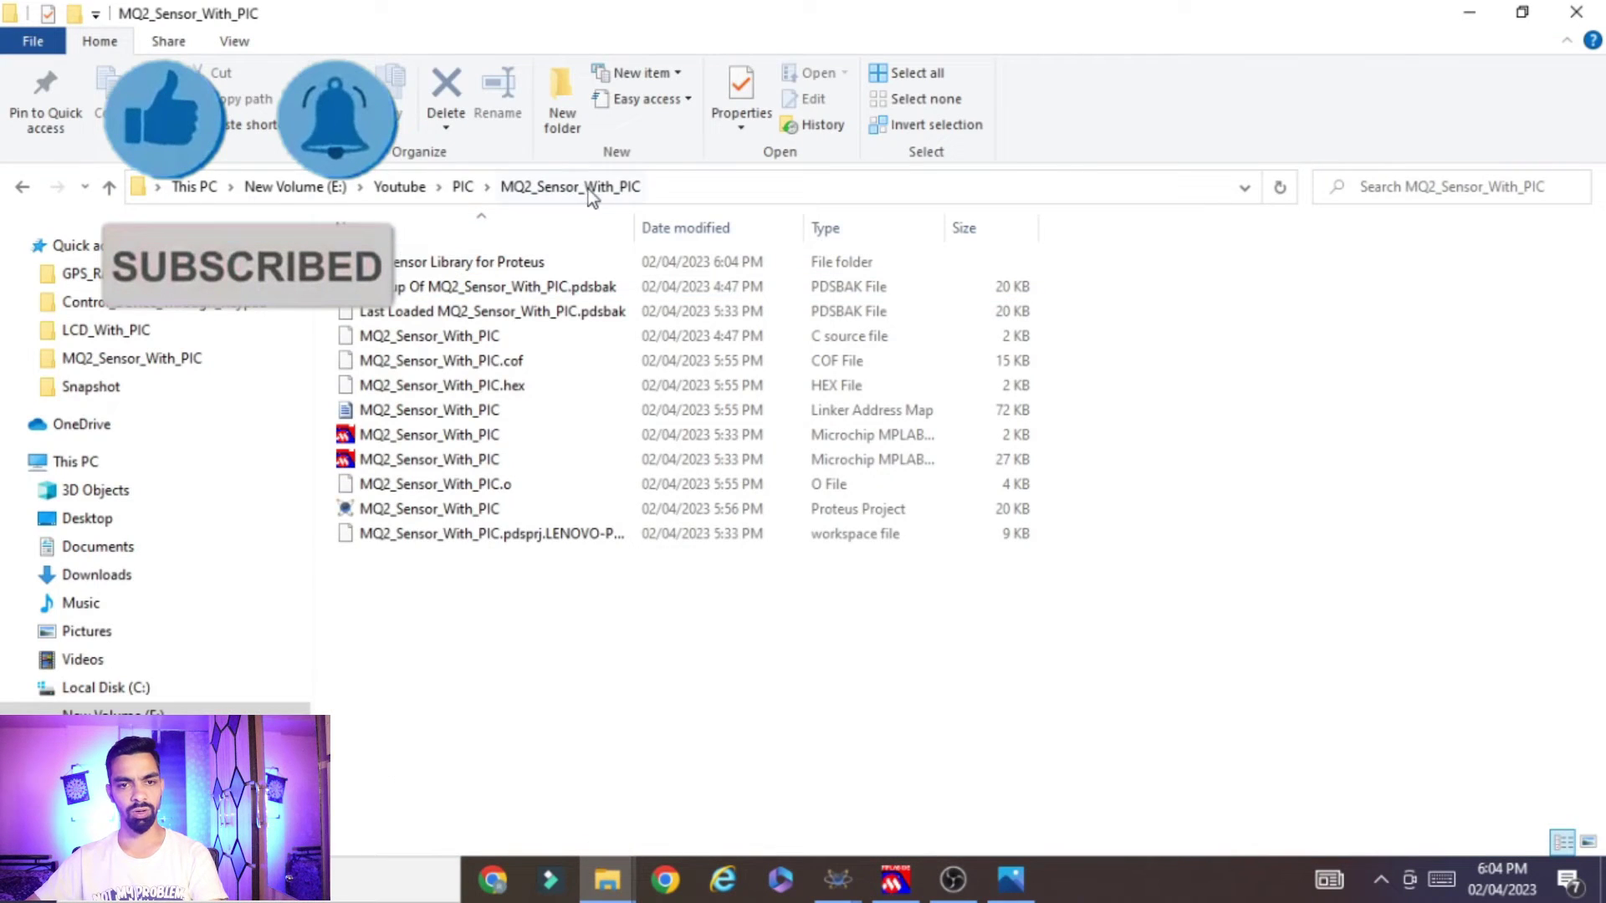
pyautogui.click(679, 193)
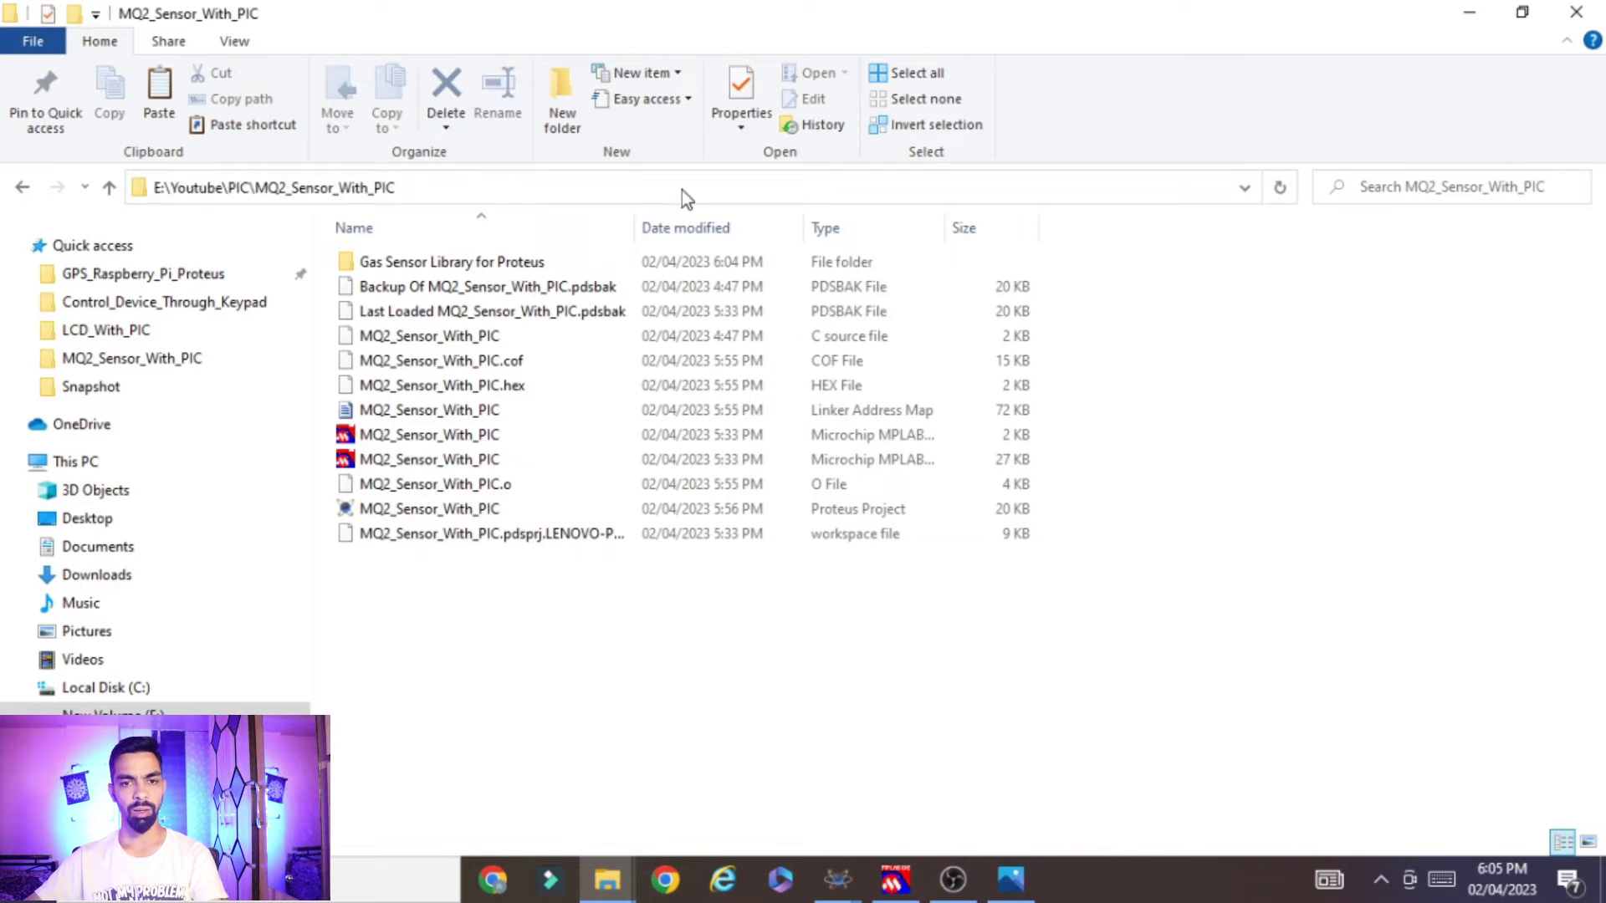
pyautogui.click(679, 193)
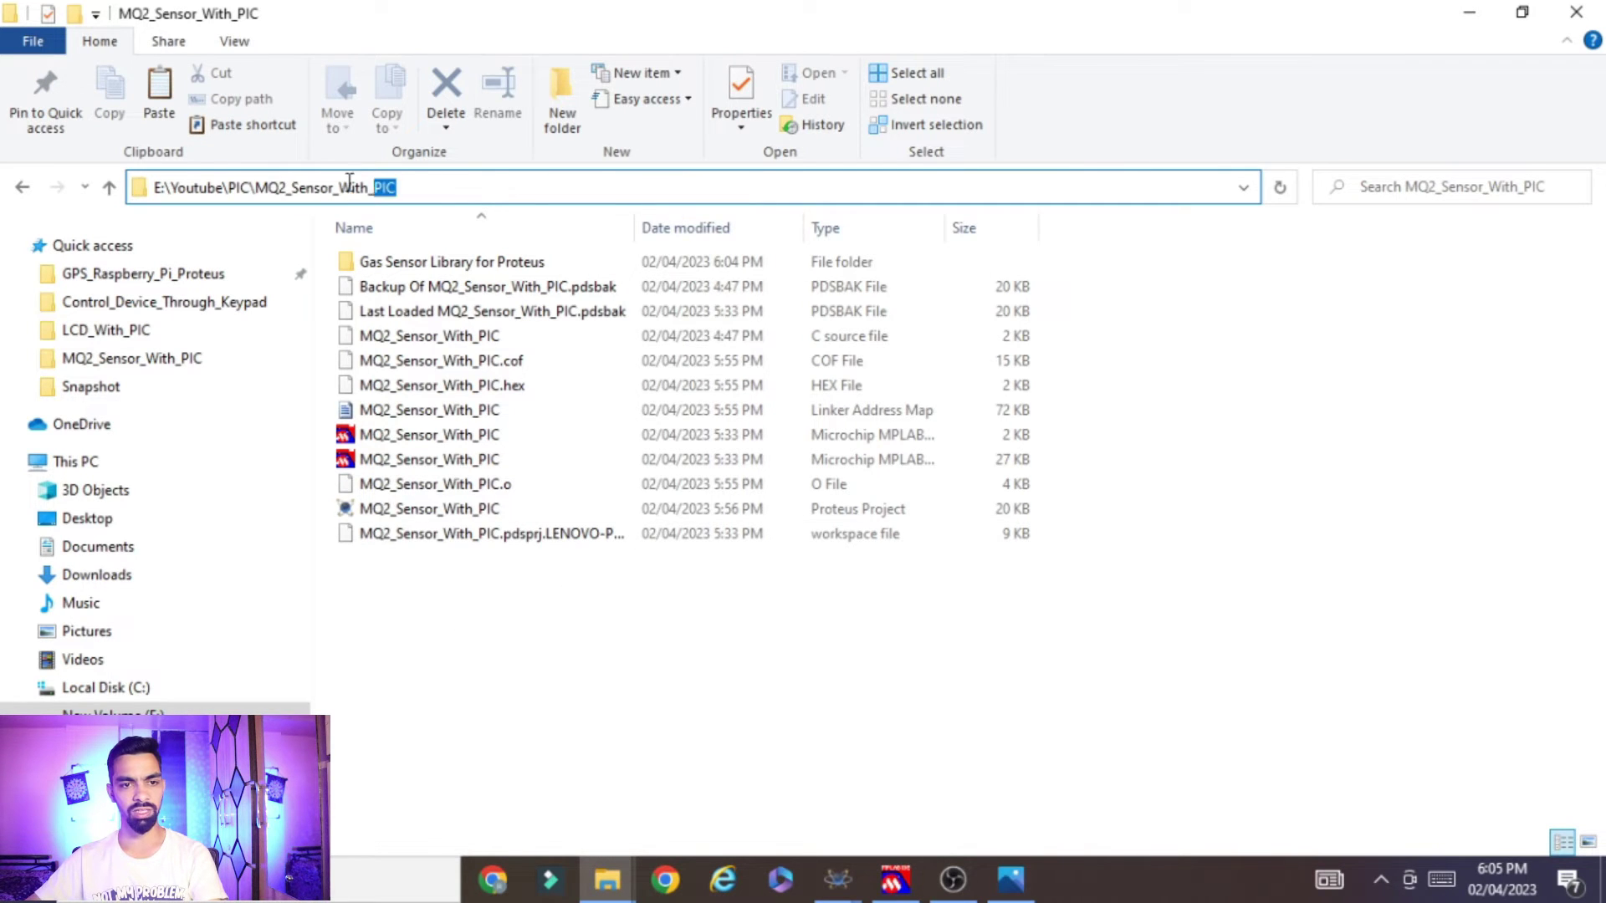
pyautogui.click(548, 775)
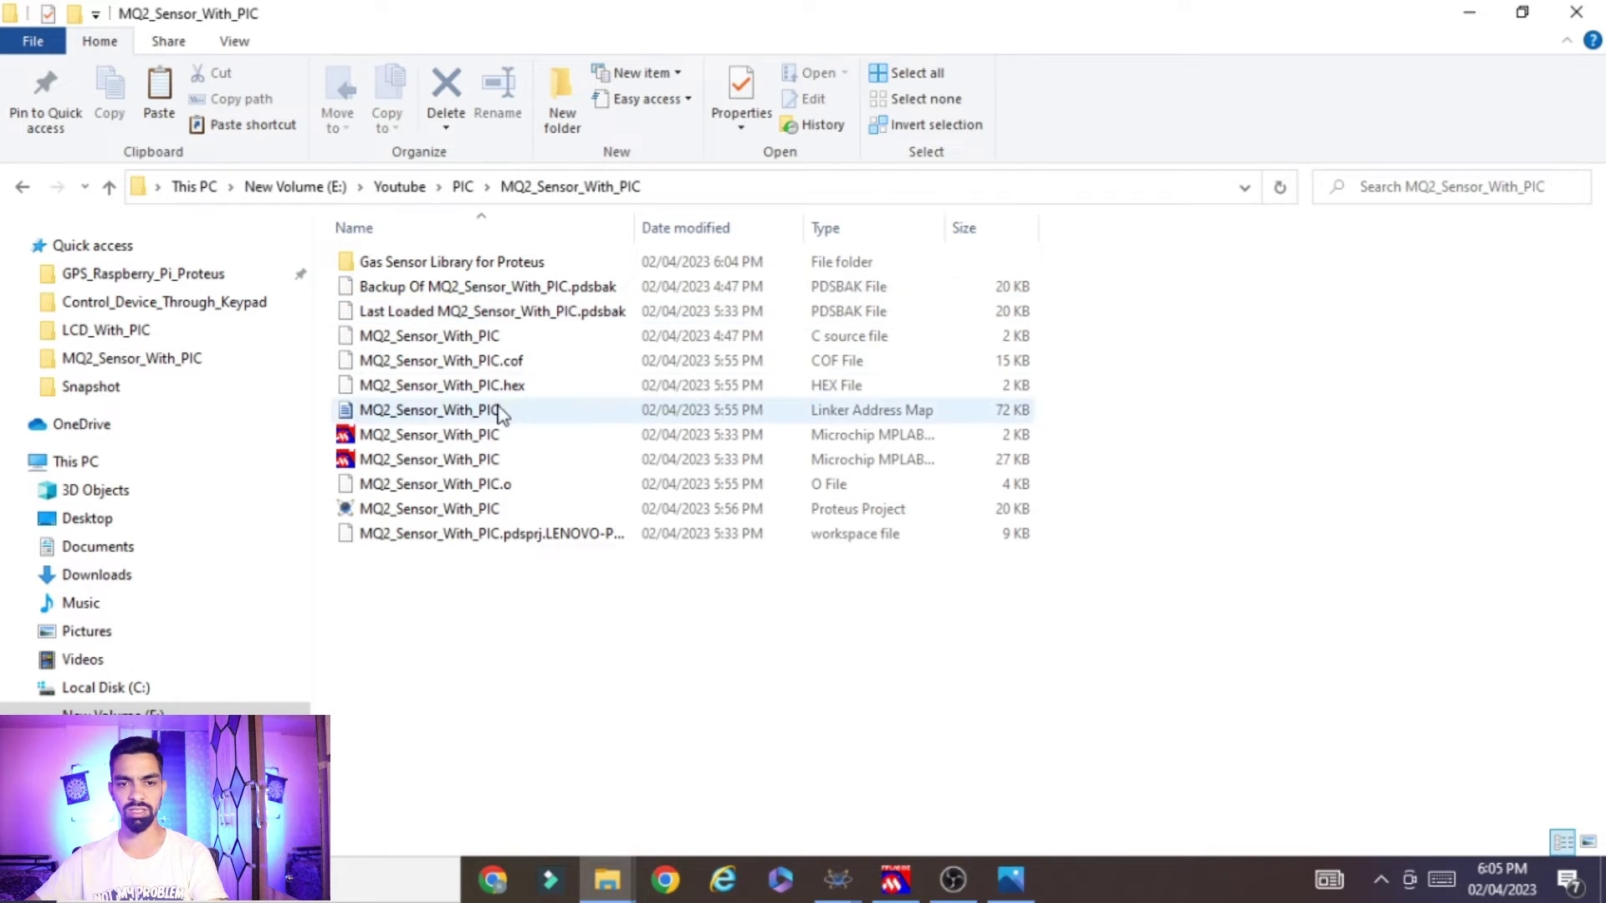
pyautogui.moveTo(536, 638); pyautogui.dragTo(482, 269)
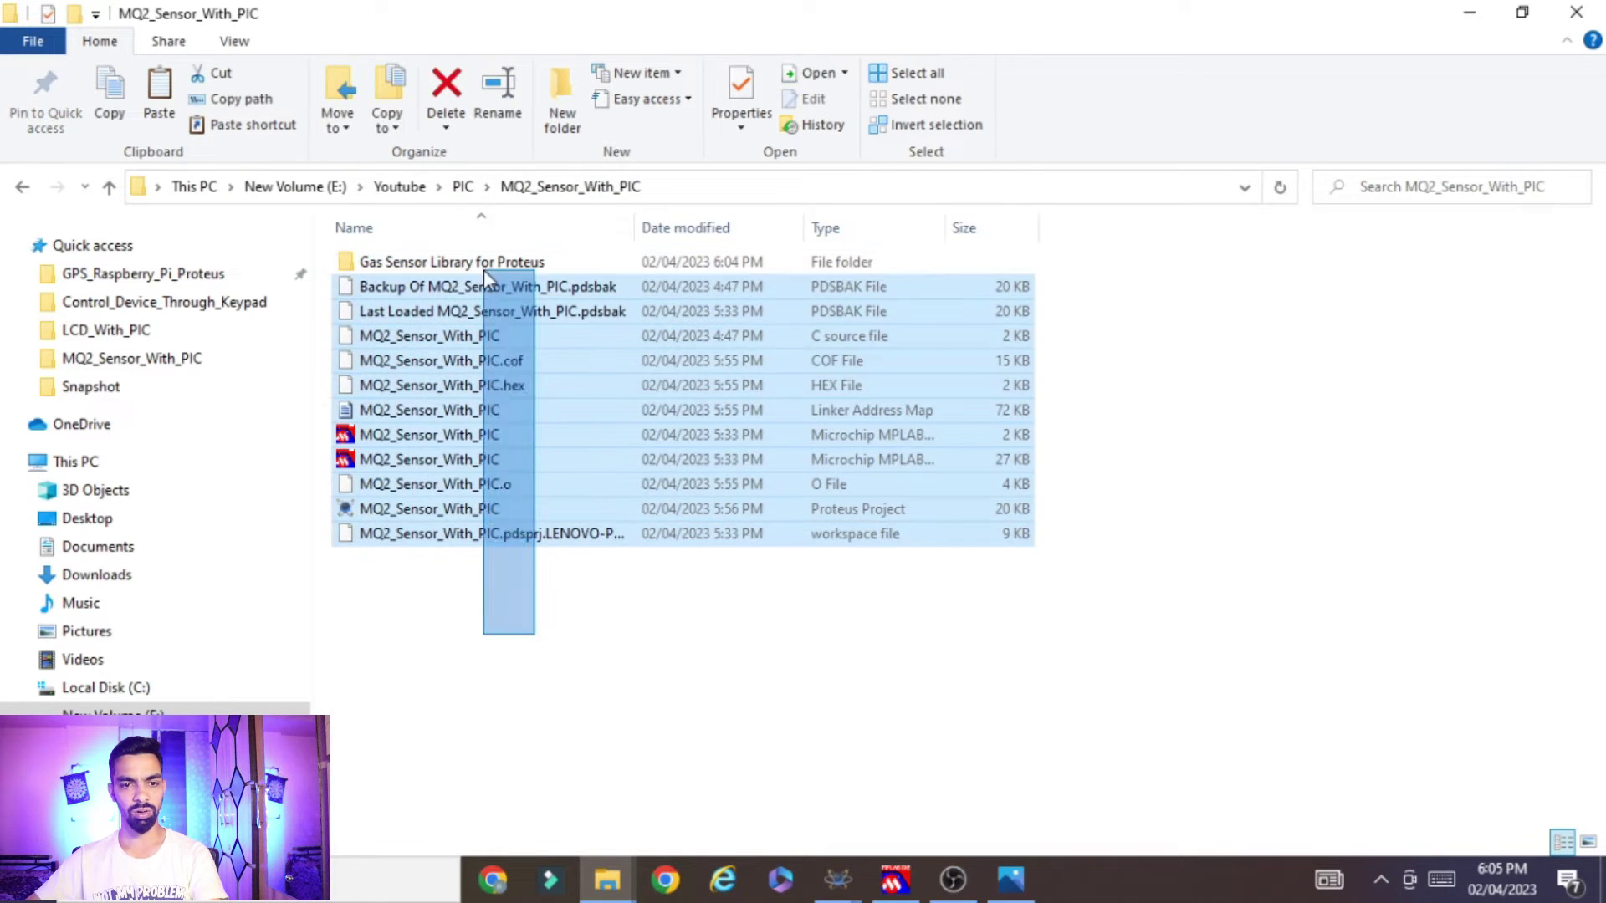
pyautogui.click(639, 580)
# - Open the Gas Sensor Library for Proteus folder, then return to Proteus
pyautogui.doubleClick(488, 259)
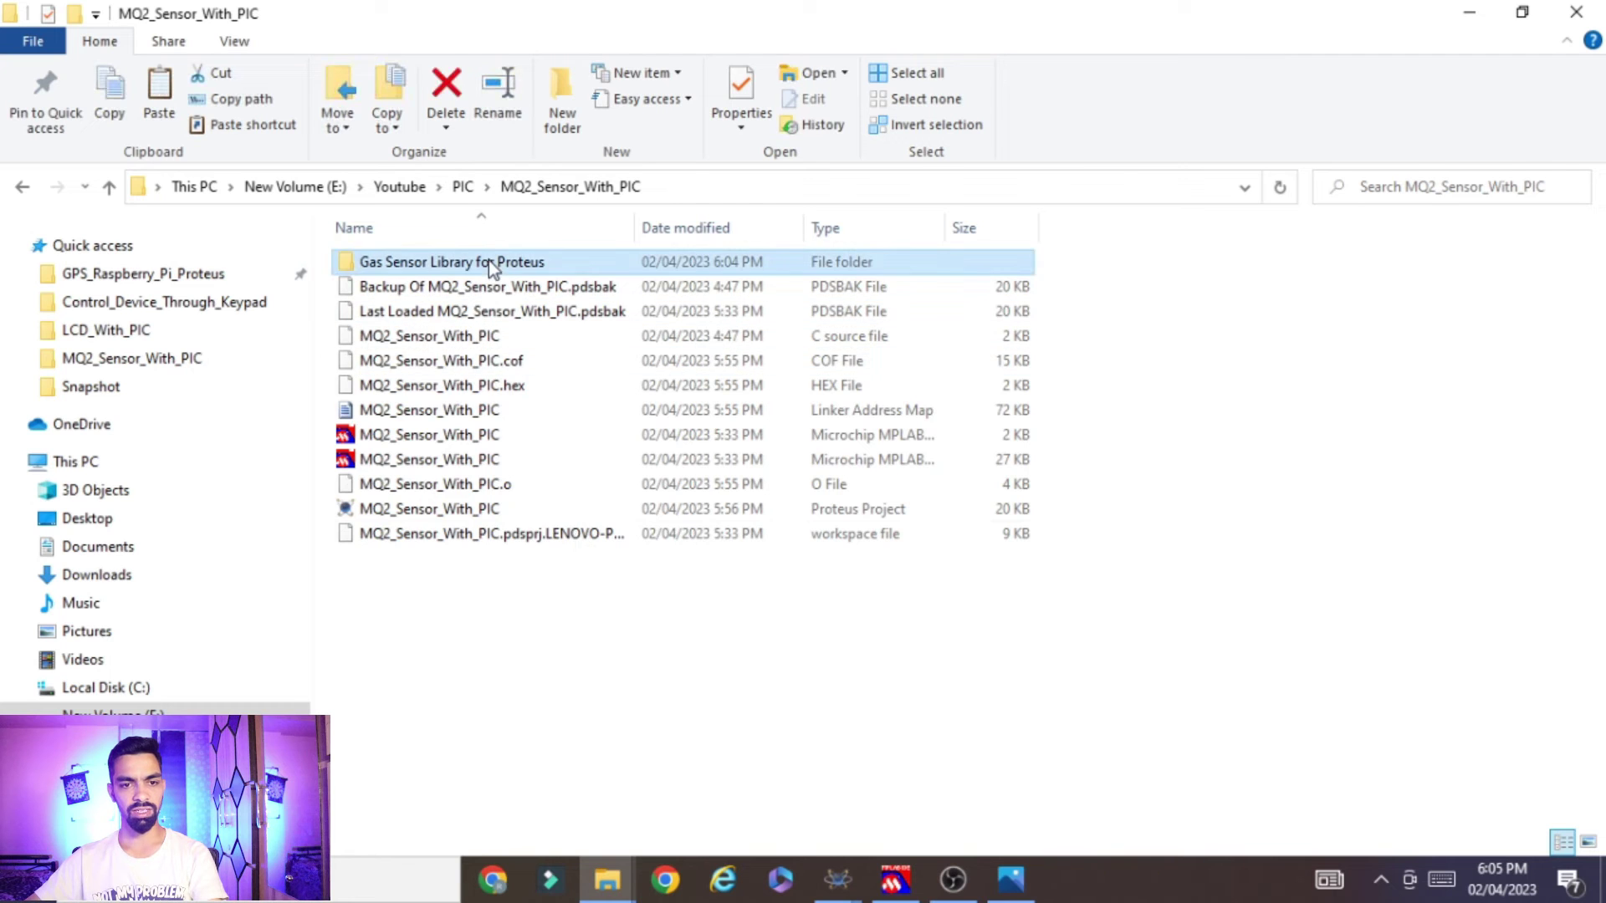
pyautogui.click(920, 188)
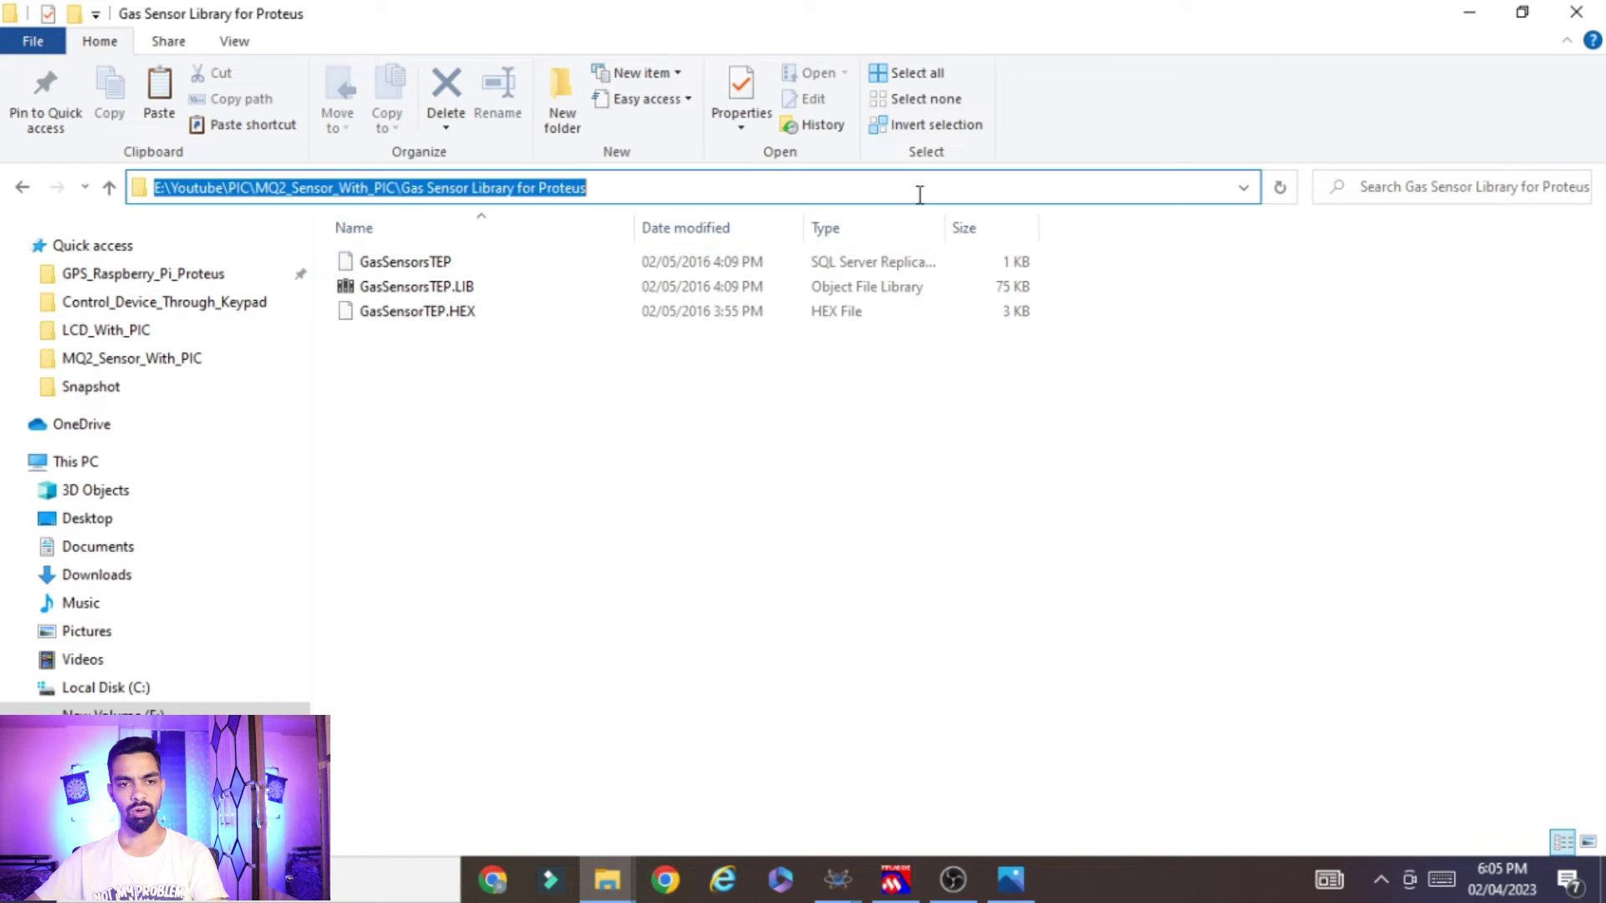
pyautogui.click(837, 879)
pyautogui.click(689, 751)
# - Set GasSensorTEP.HEX from Gas Sensor Library for Proteus as sensor GAS1's program file
pyautogui.click(837, 879)
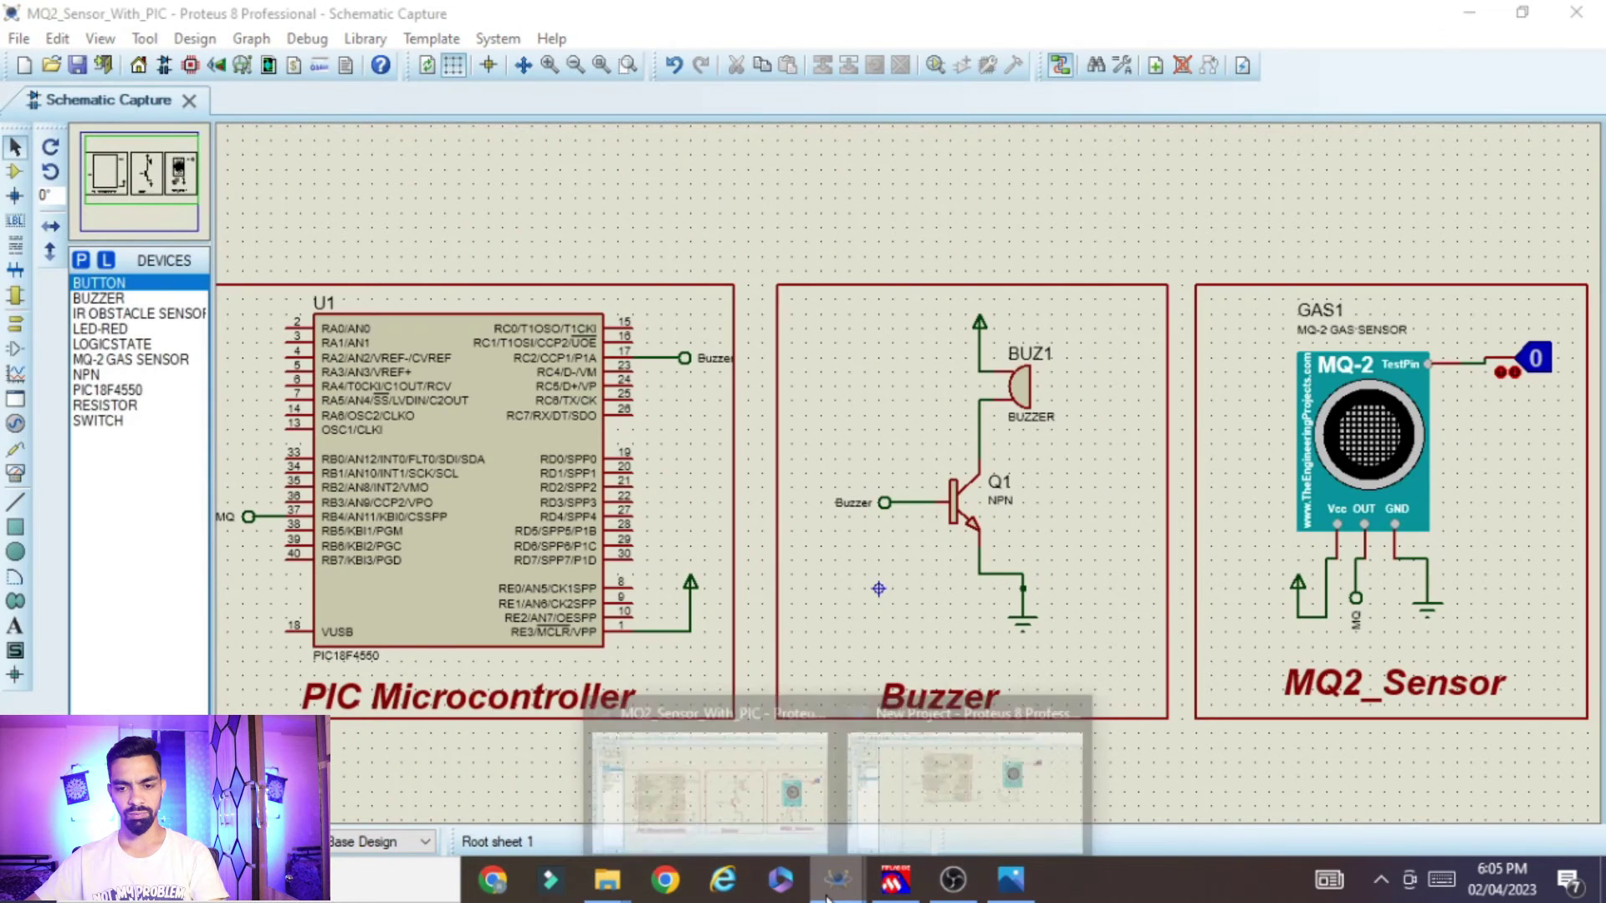
pyautogui.click(941, 778)
pyautogui.doubleClick(1126, 338)
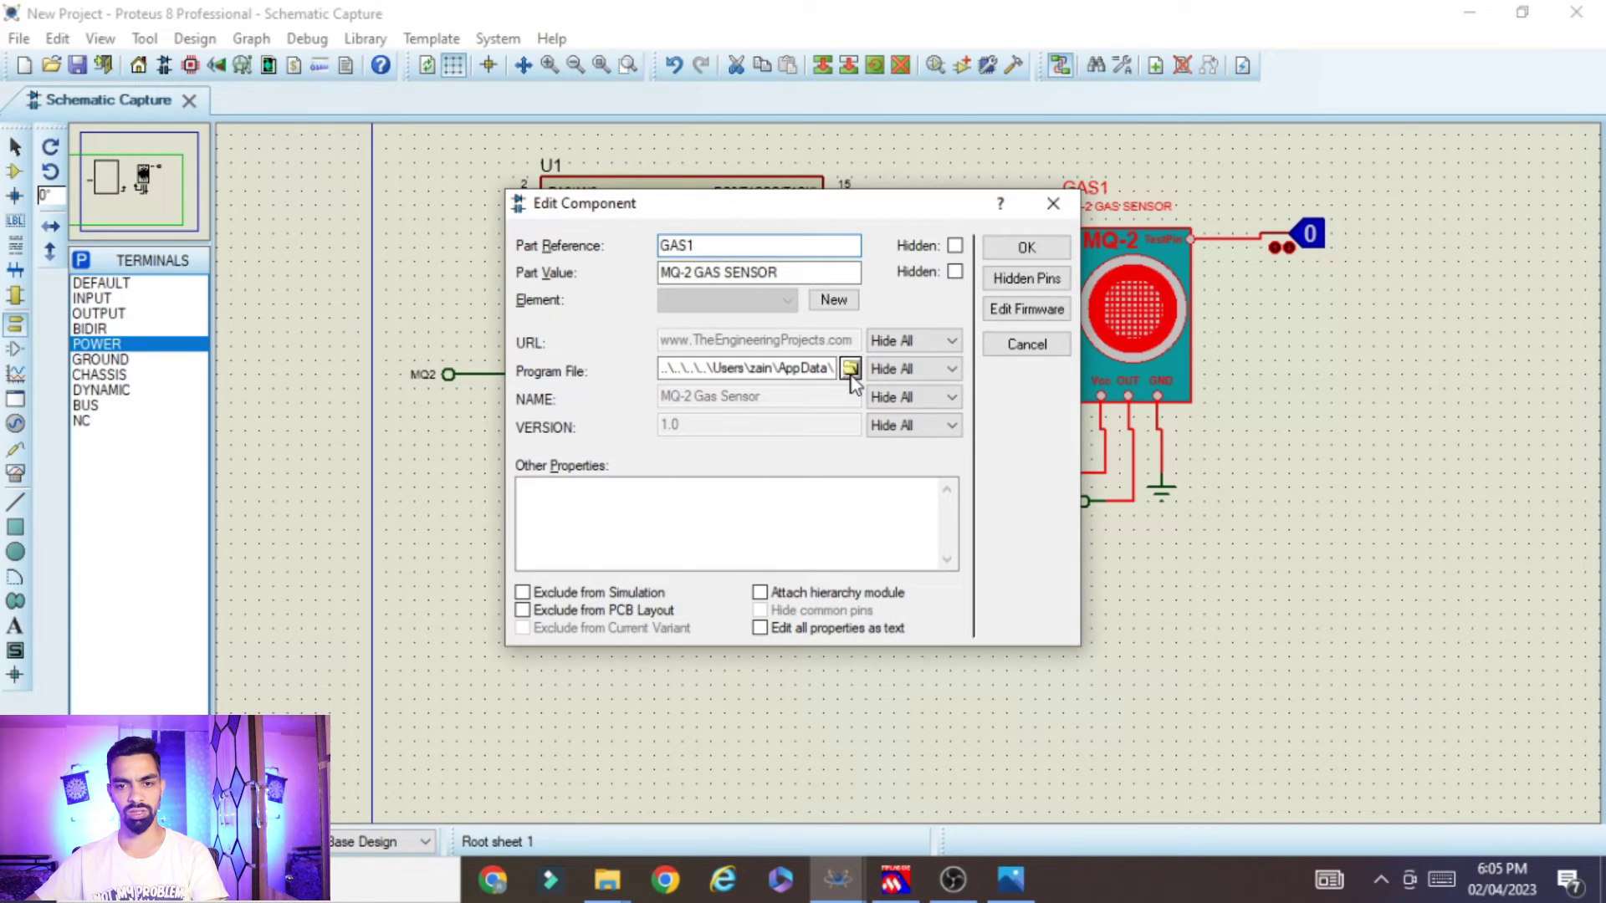
pyautogui.click(850, 374)
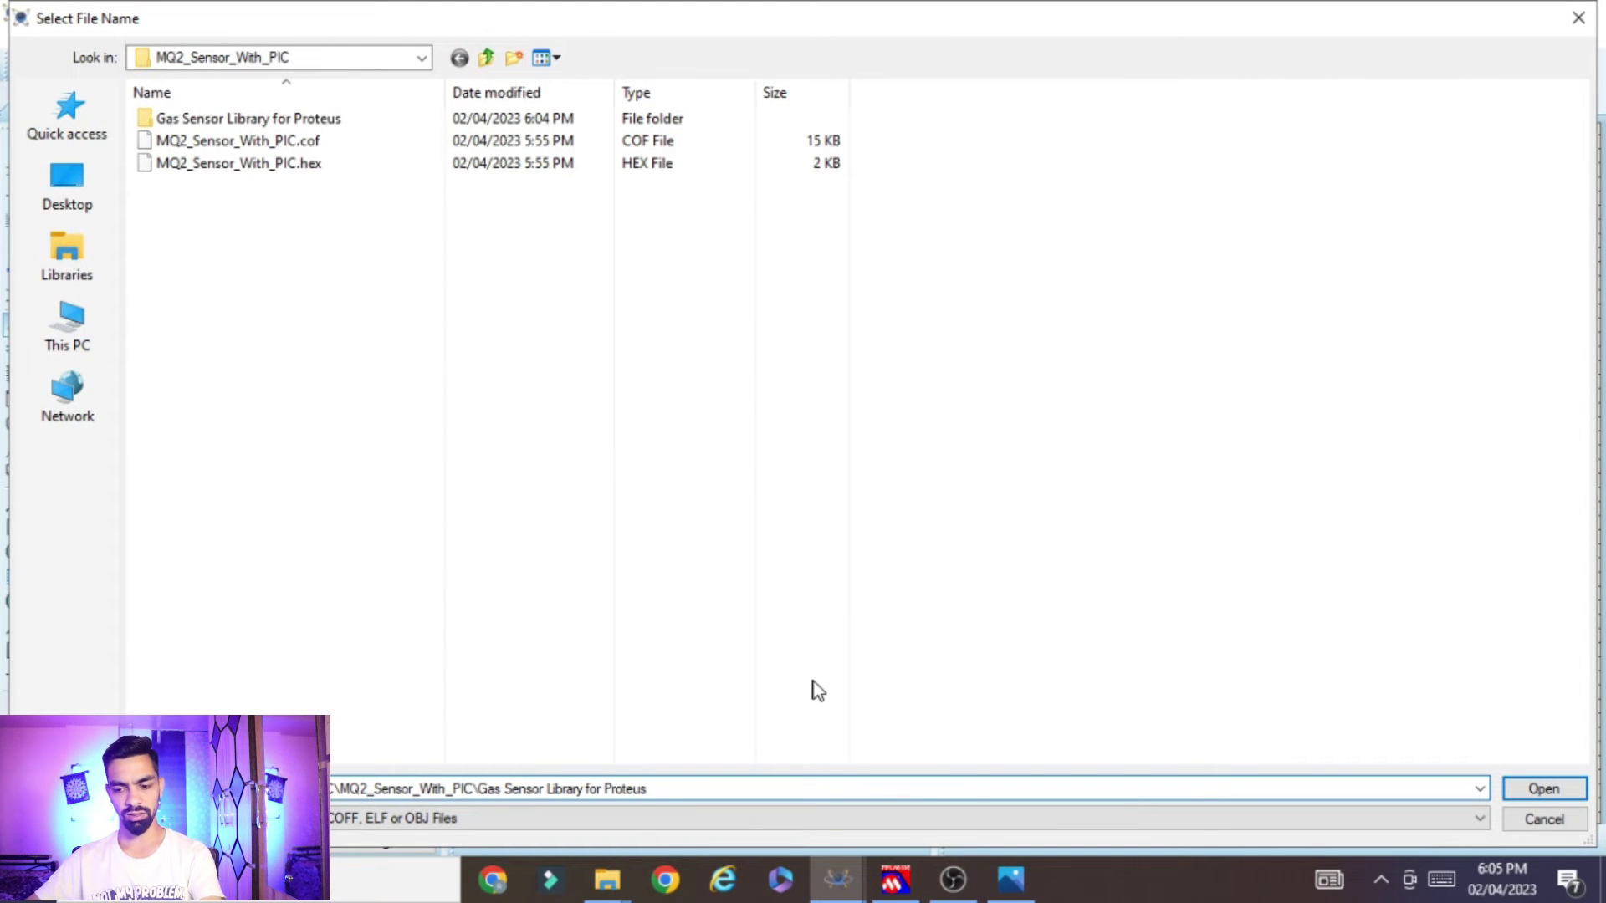
pyautogui.press('Return')
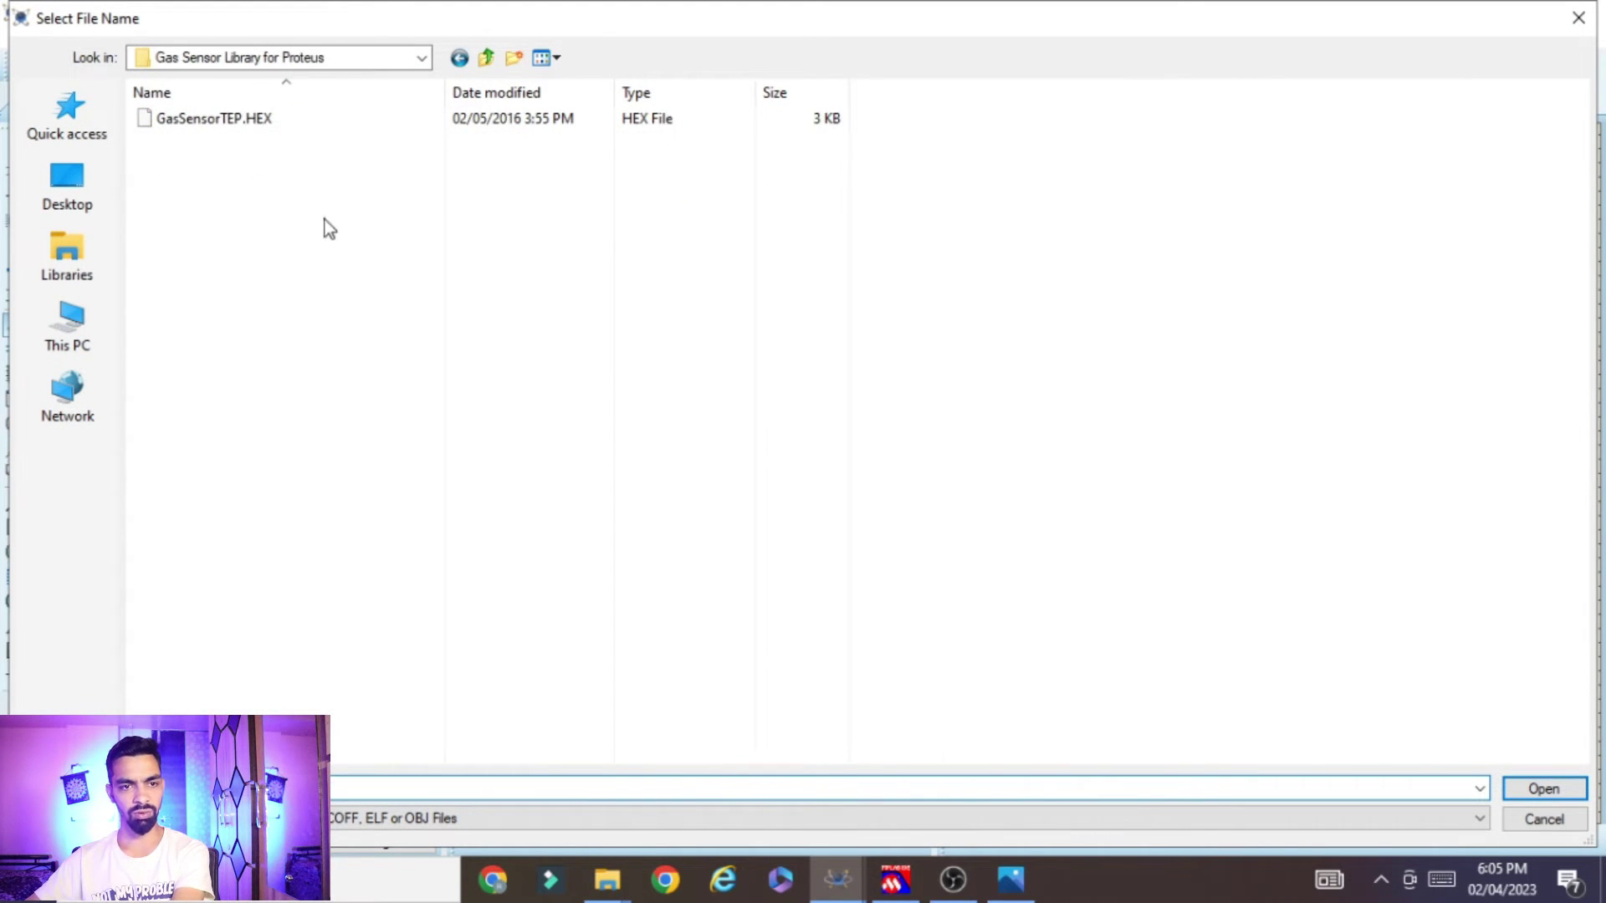
pyautogui.click(191, 125)
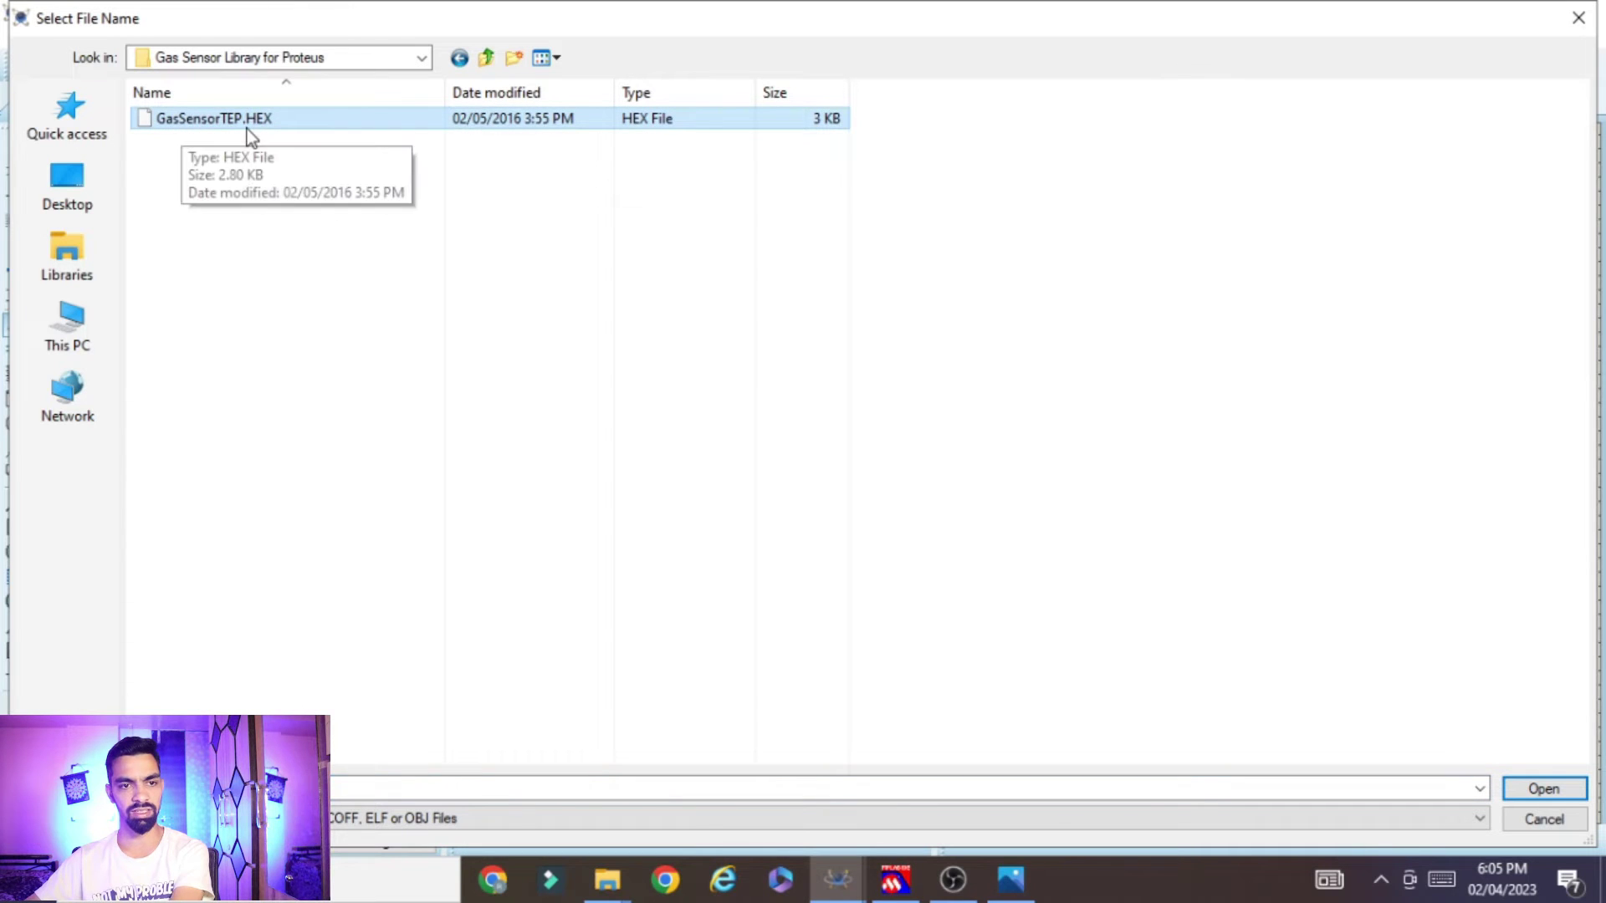
pyautogui.click(1543, 789)
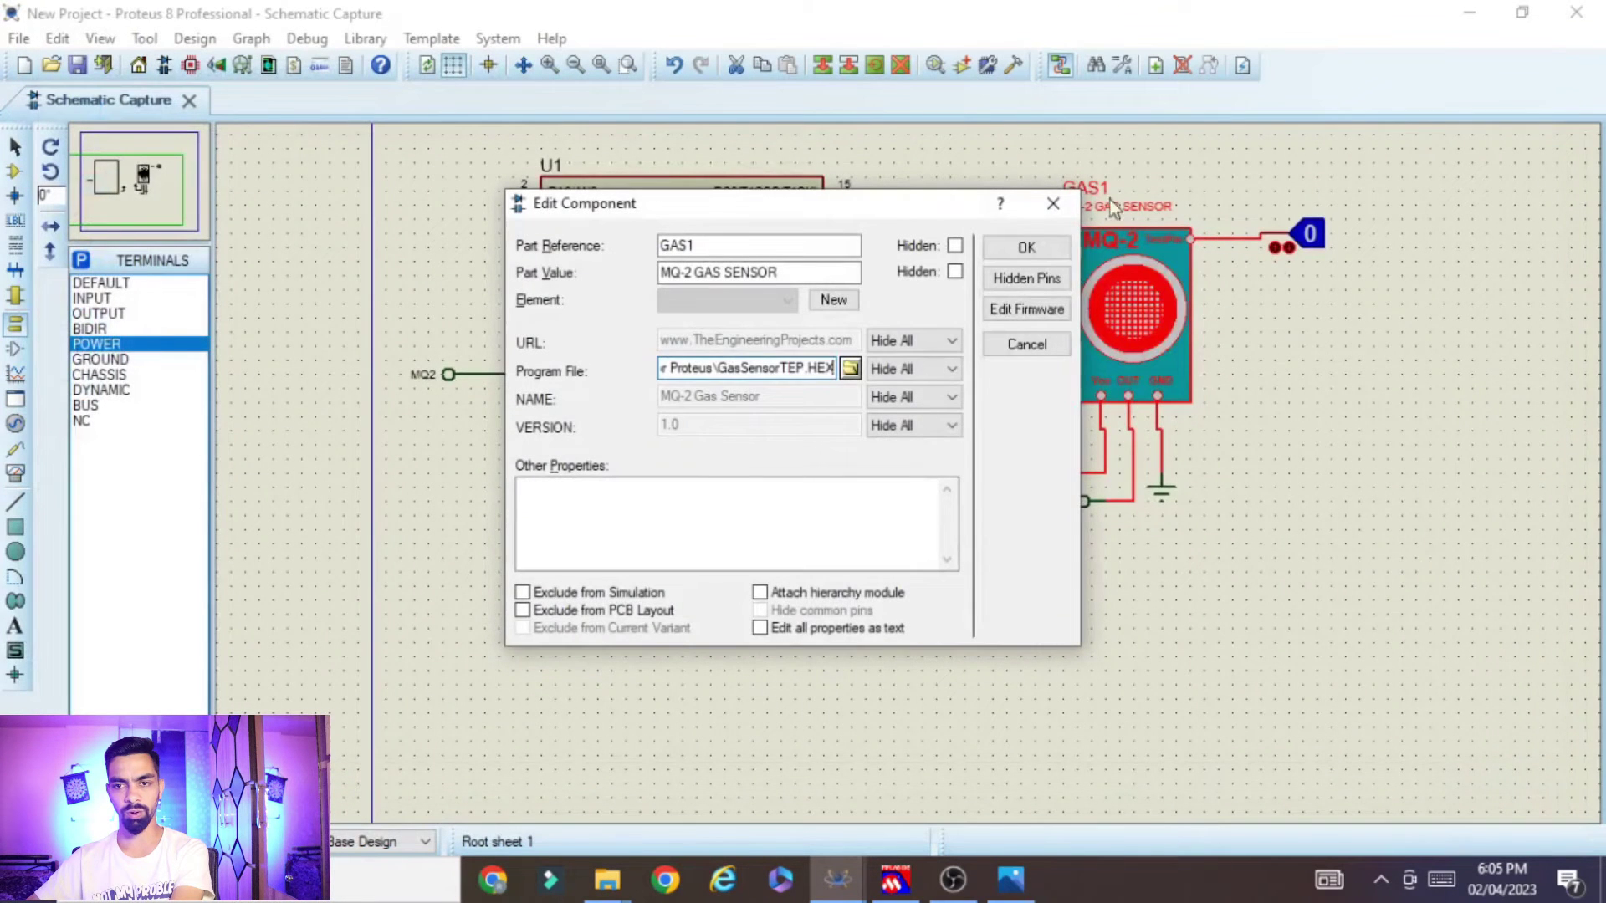
pyautogui.click(1014, 249)
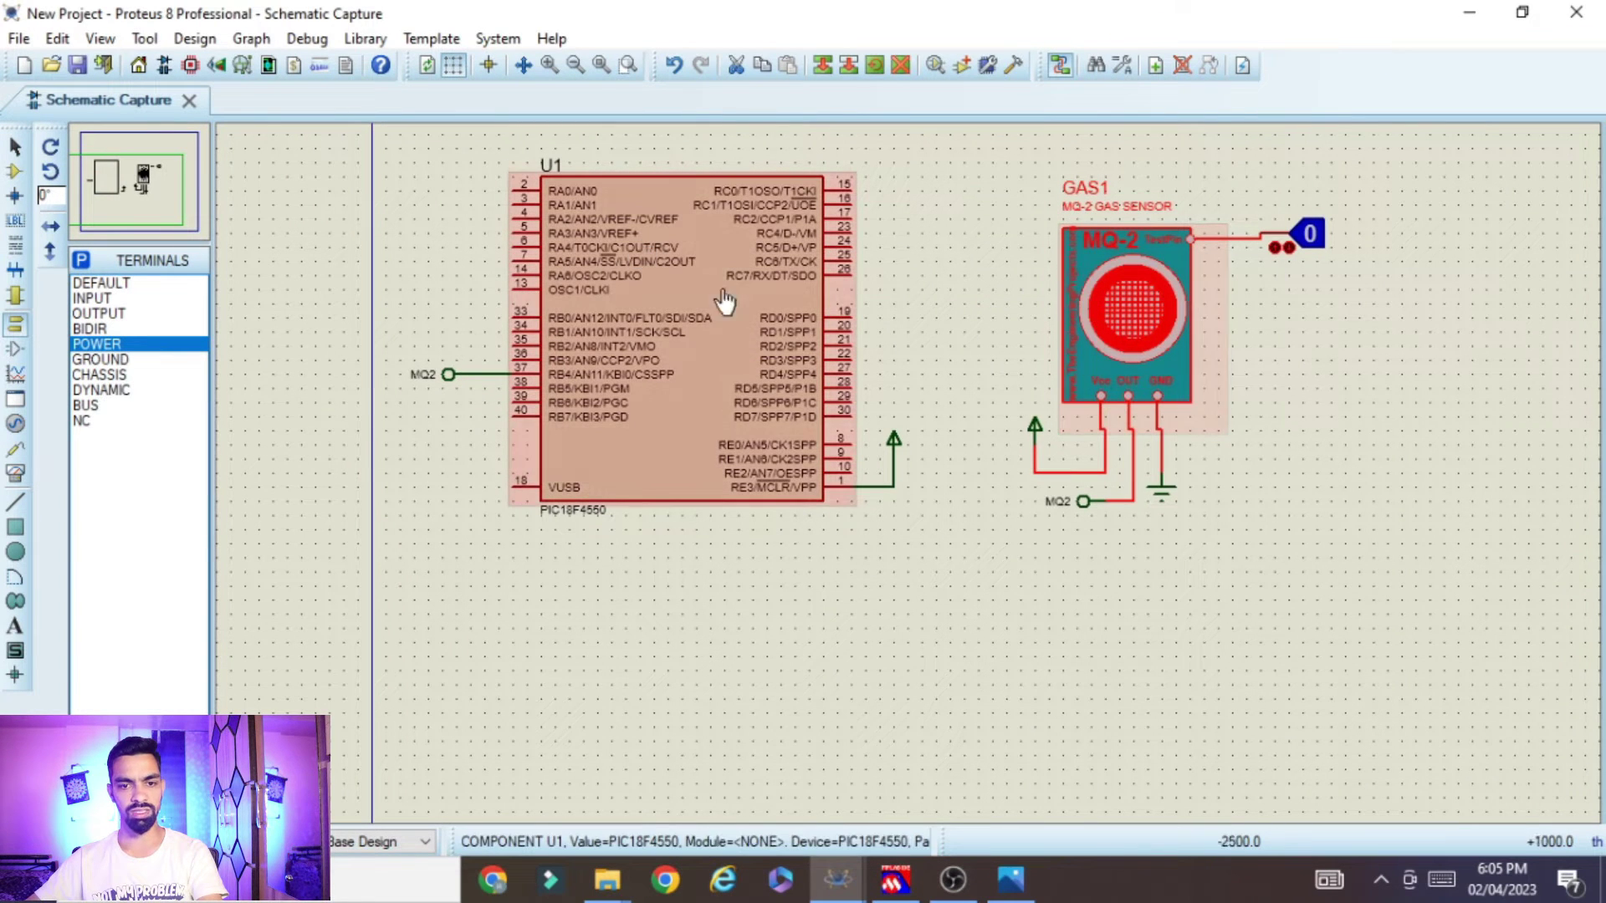
# - Search the library for 'npn' and place the generic NPN transistor Q1 right of GAS1
pyautogui.click(1004, 139)
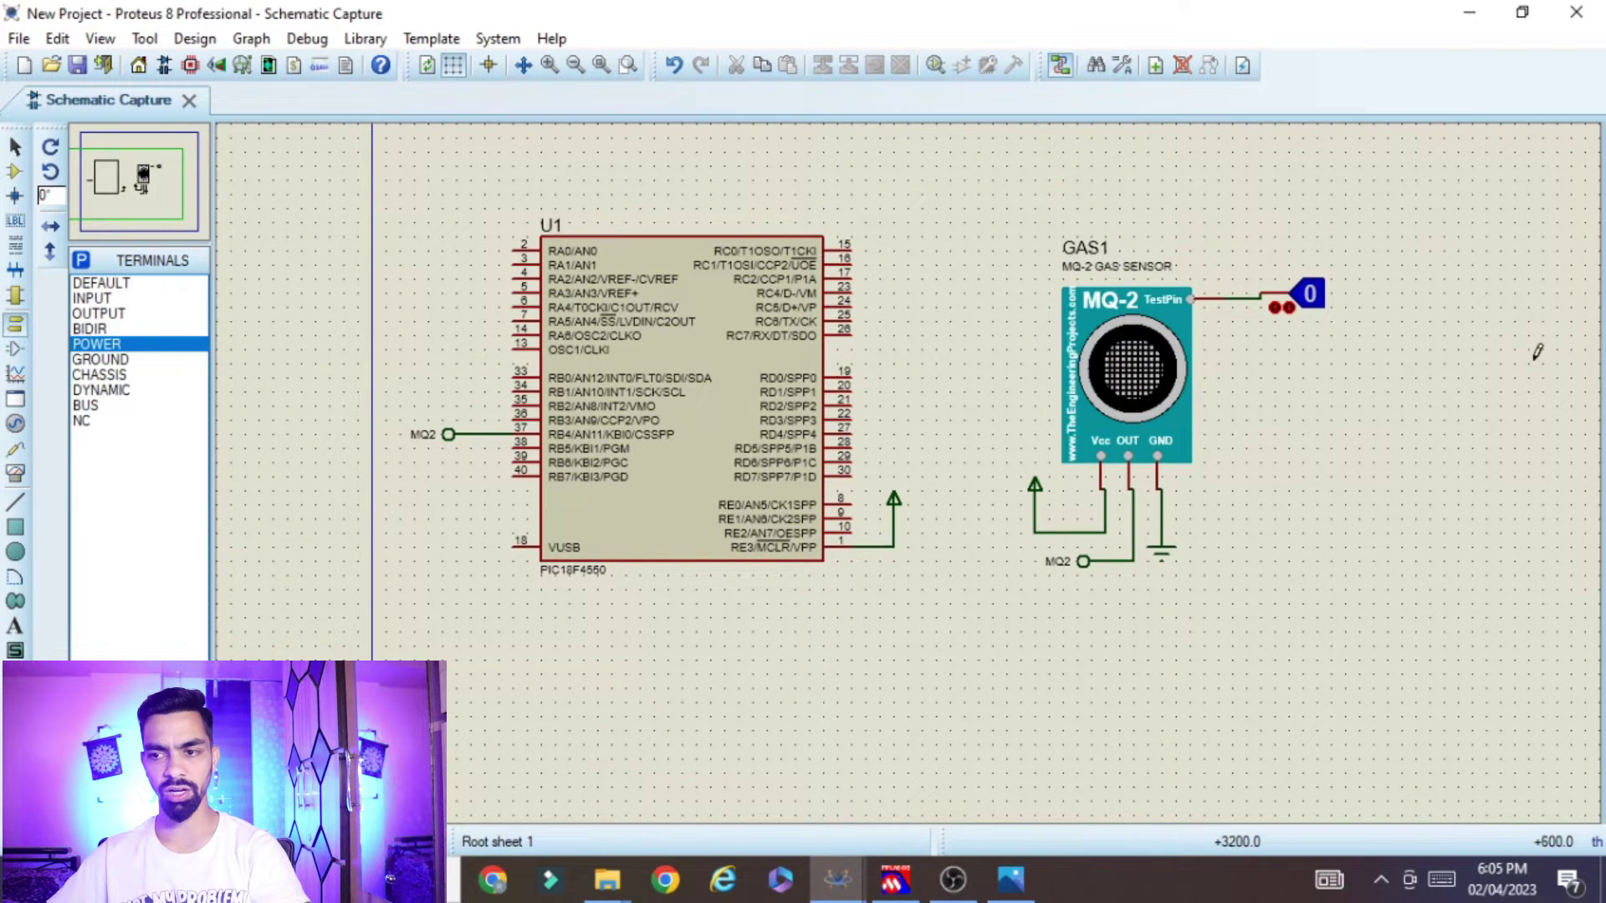
pyautogui.hscroll(2, 1537, 352)
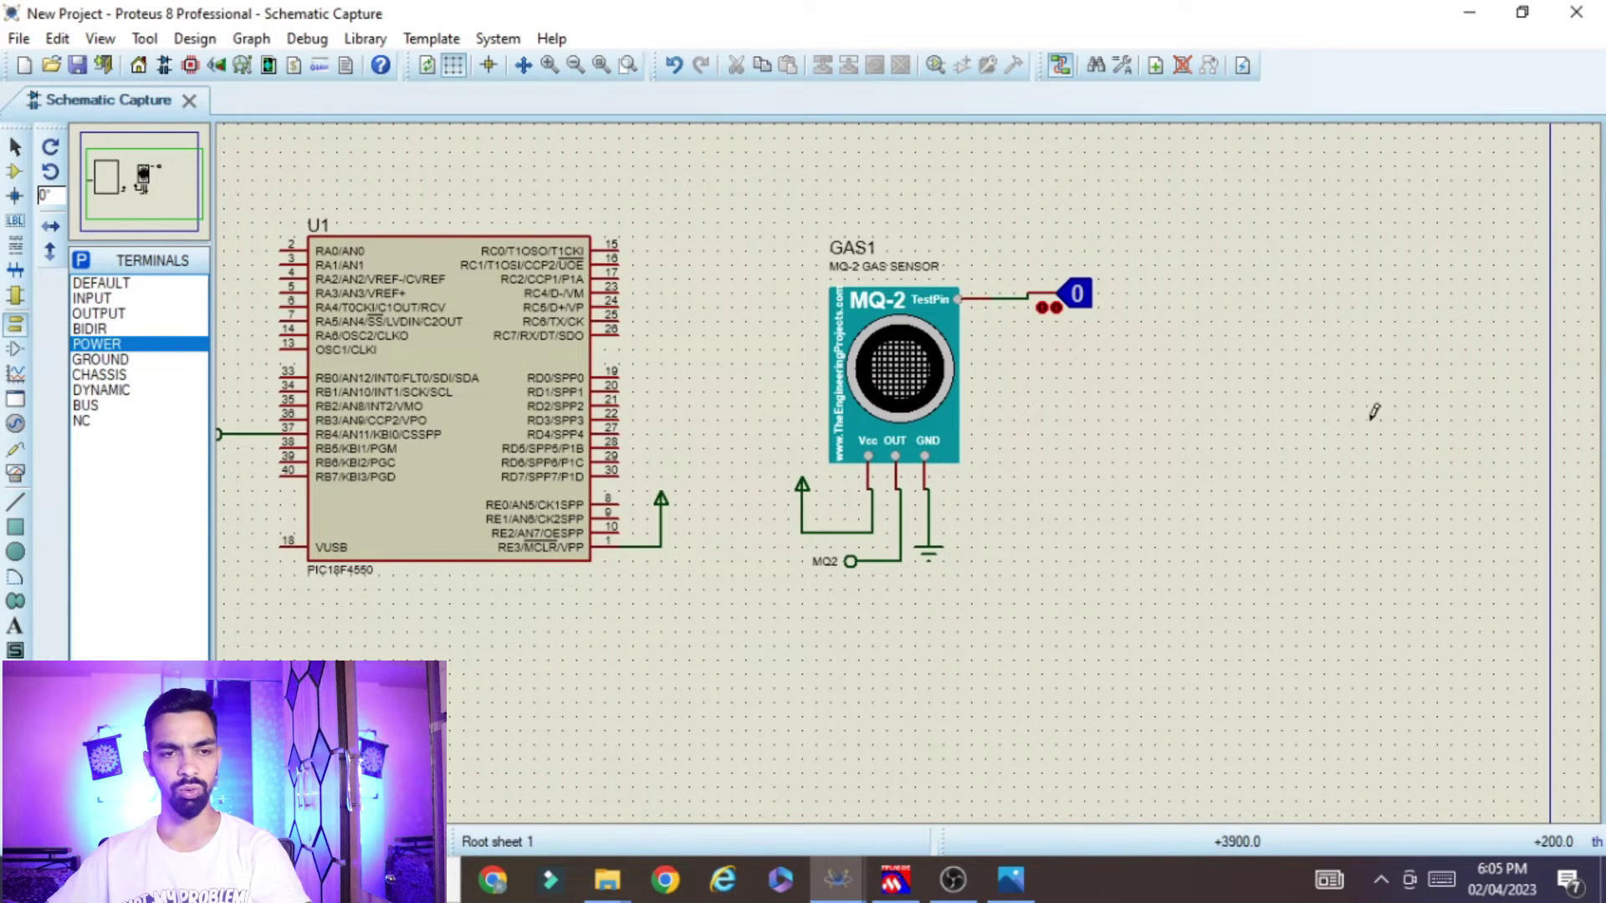
pyautogui.click(15, 173)
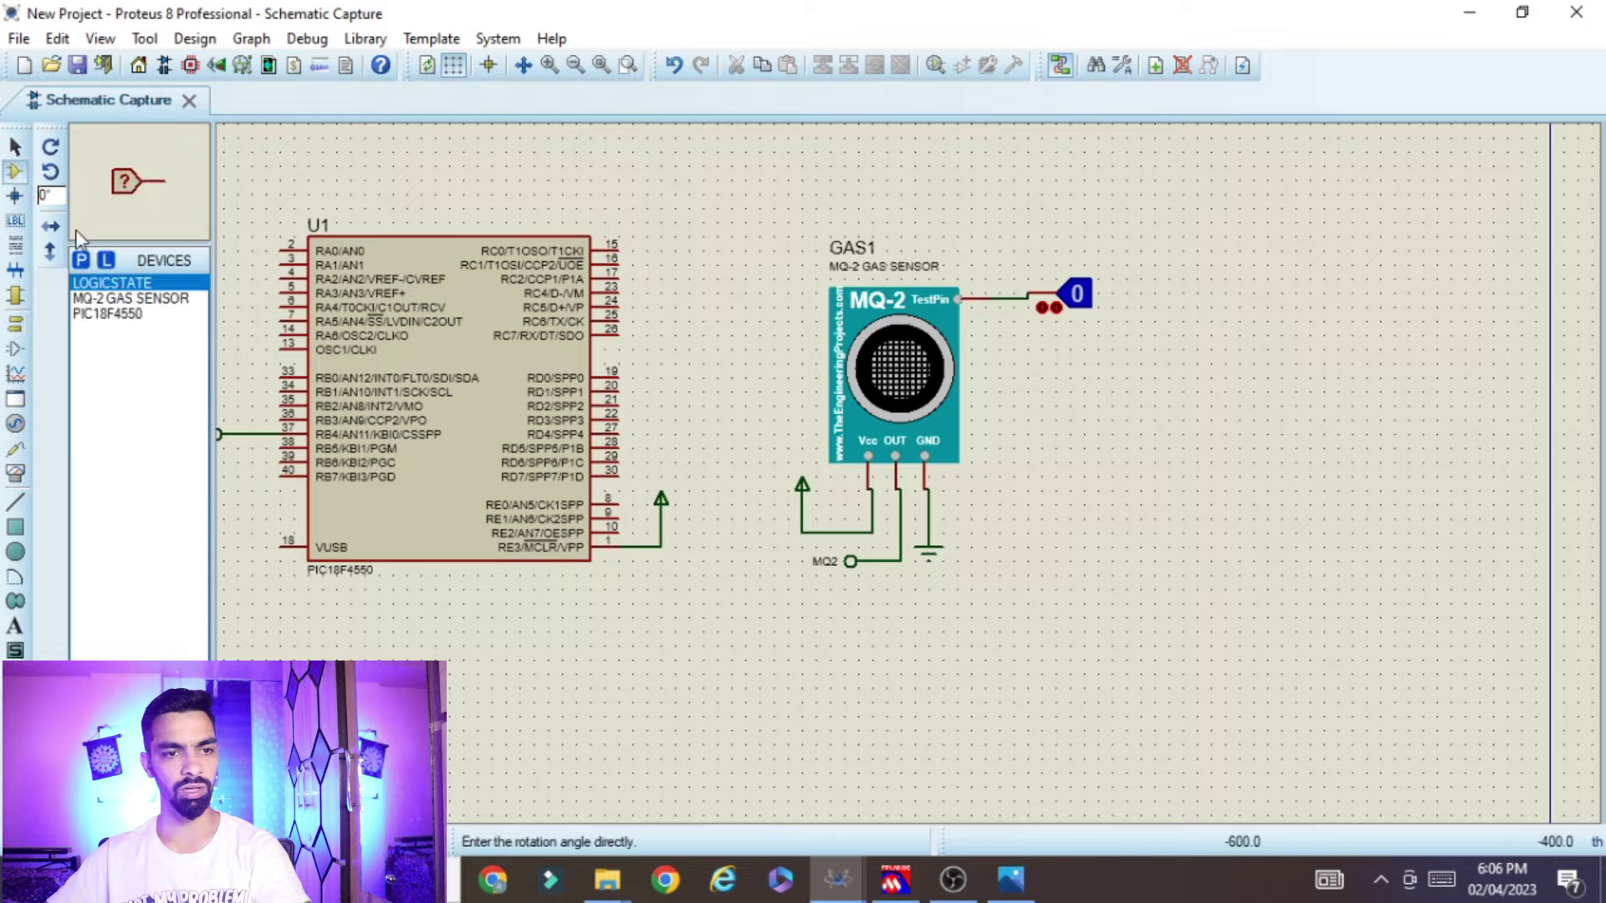
pyautogui.click(82, 262)
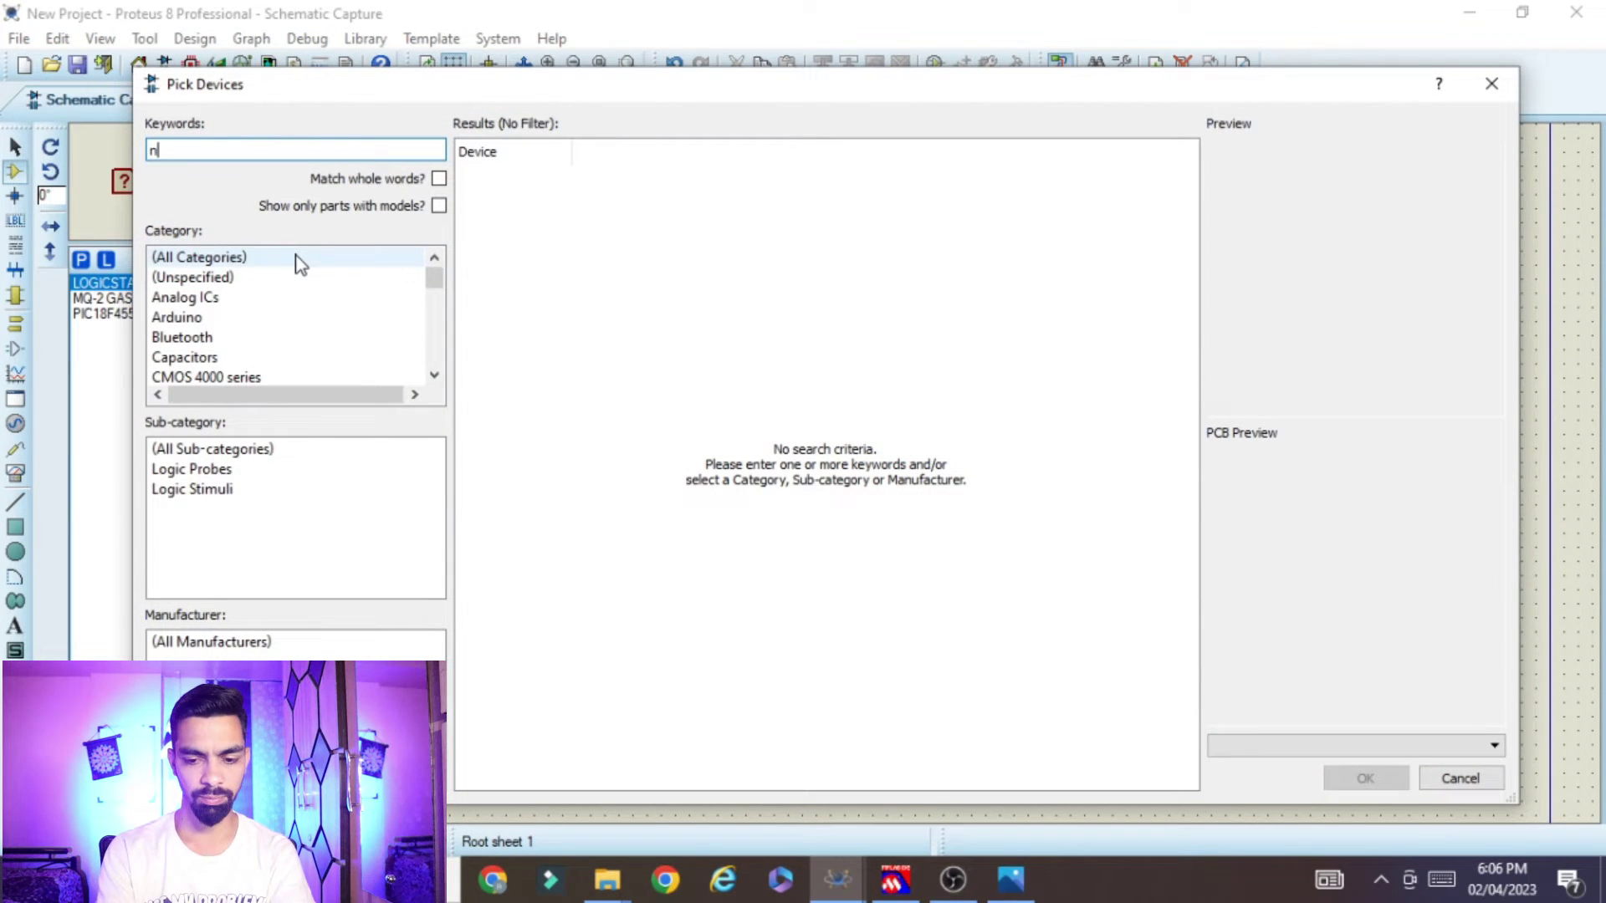
pyautogui.write('npn')
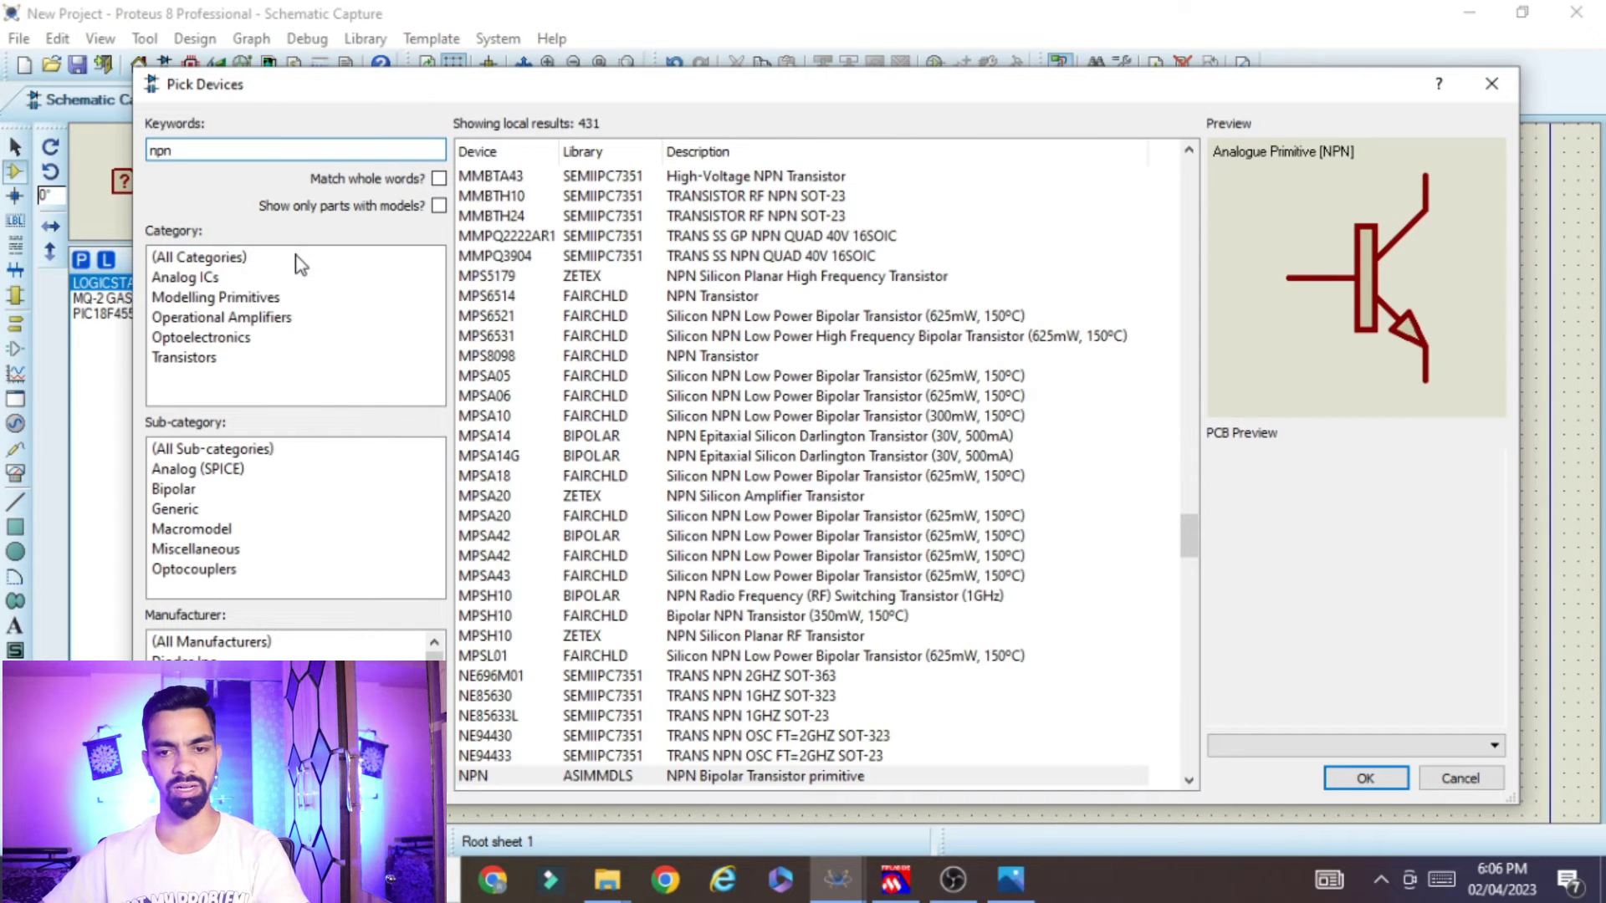
pyautogui.scroll(-3, 774, 425)
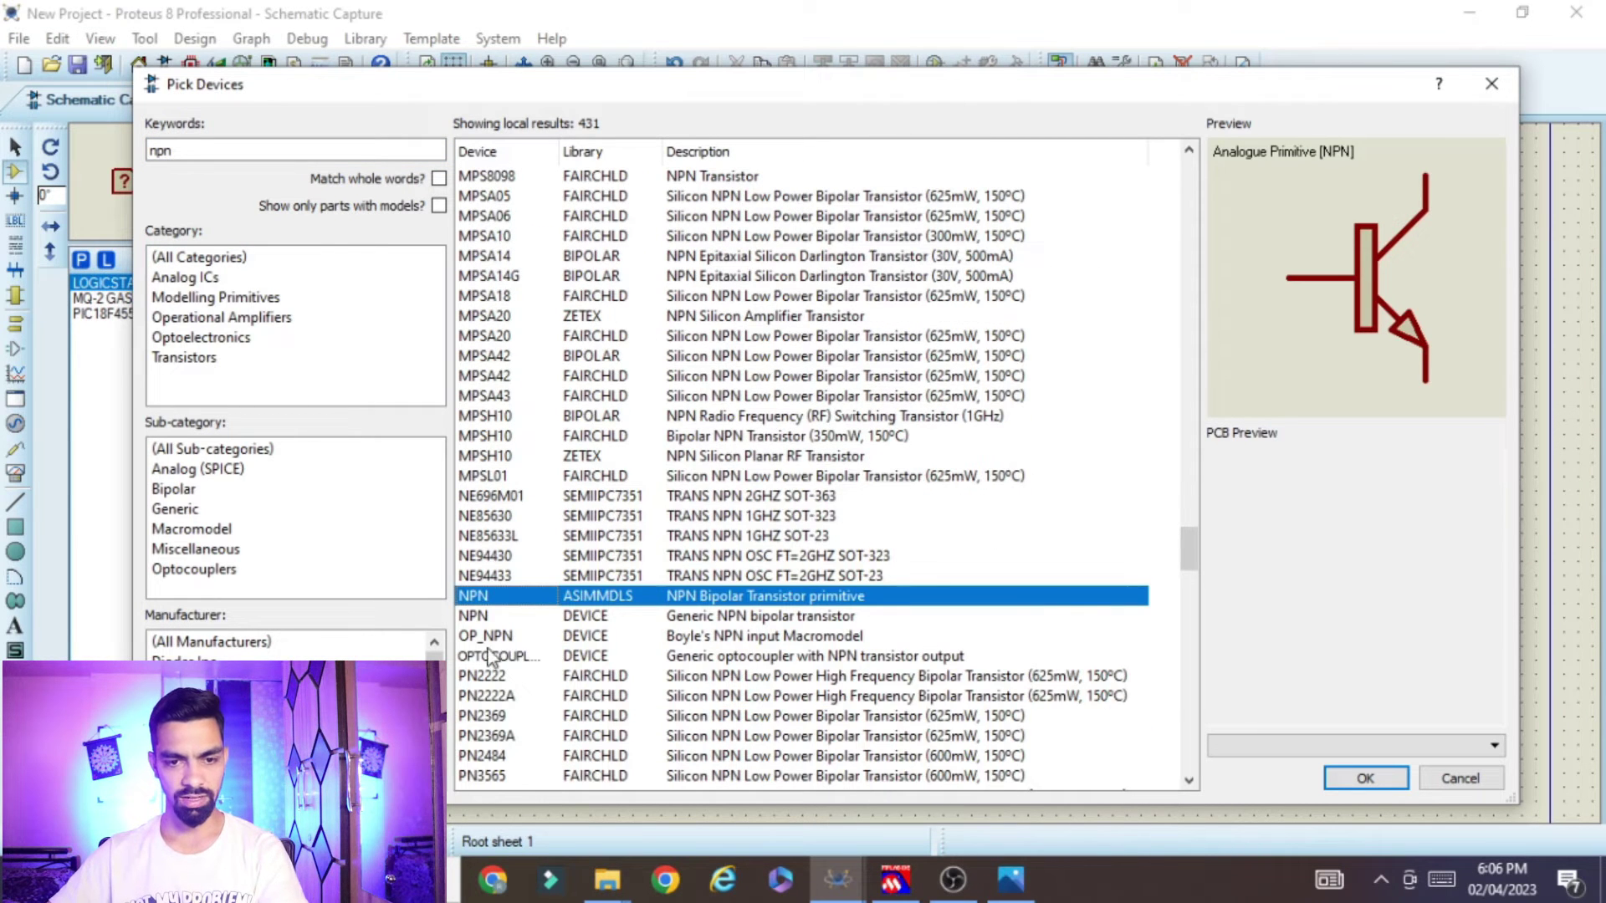
pyautogui.click(588, 619)
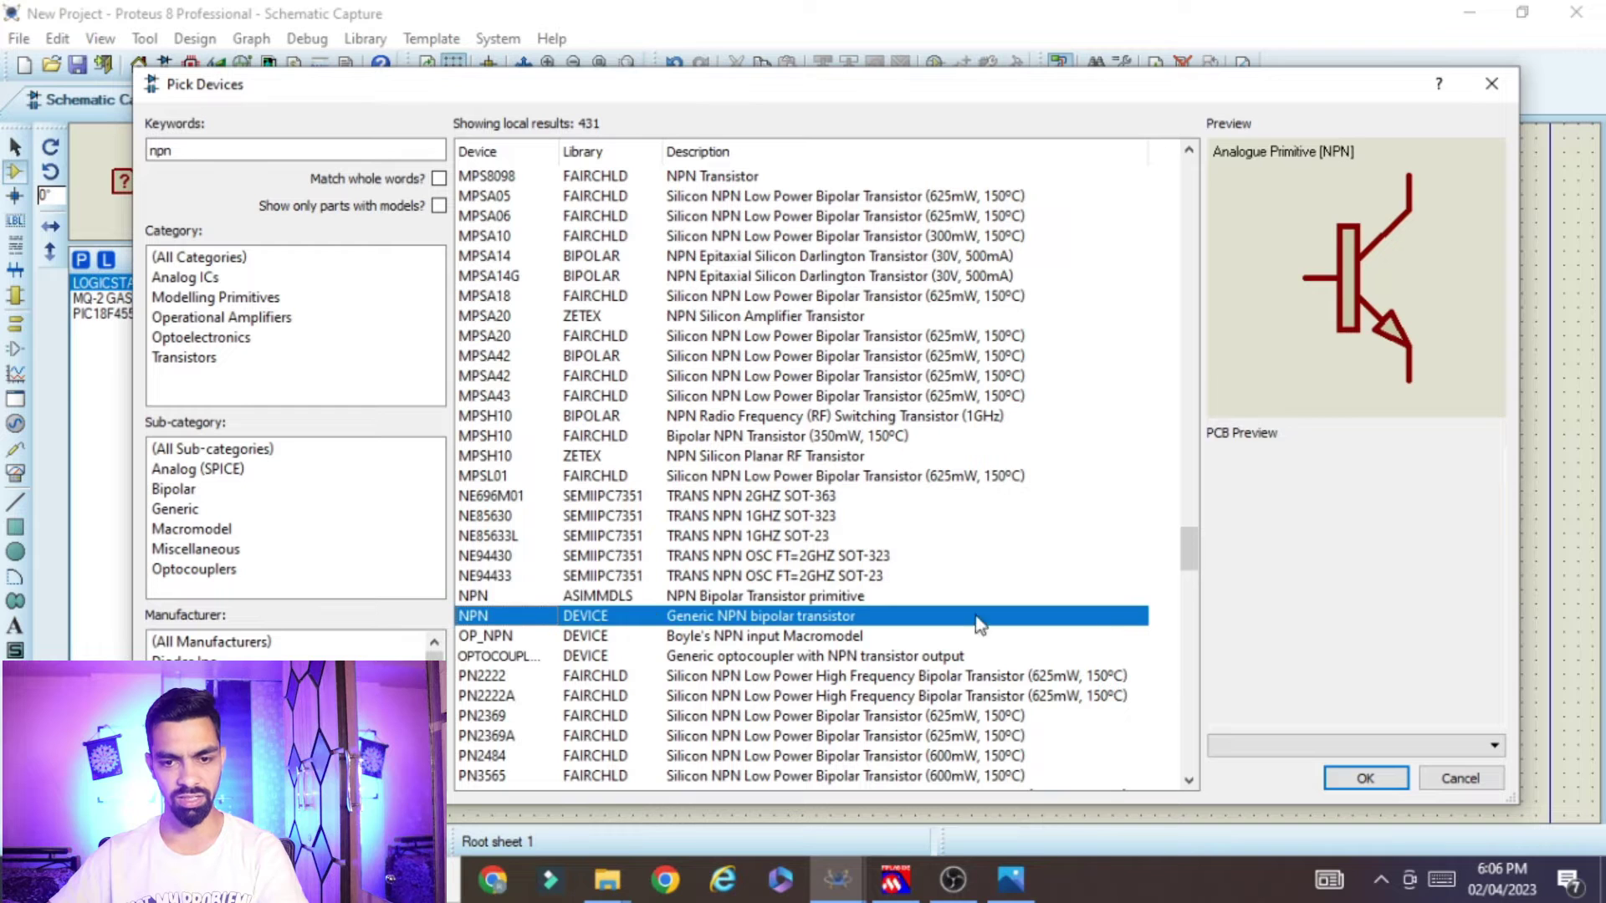
pyautogui.click(1366, 778)
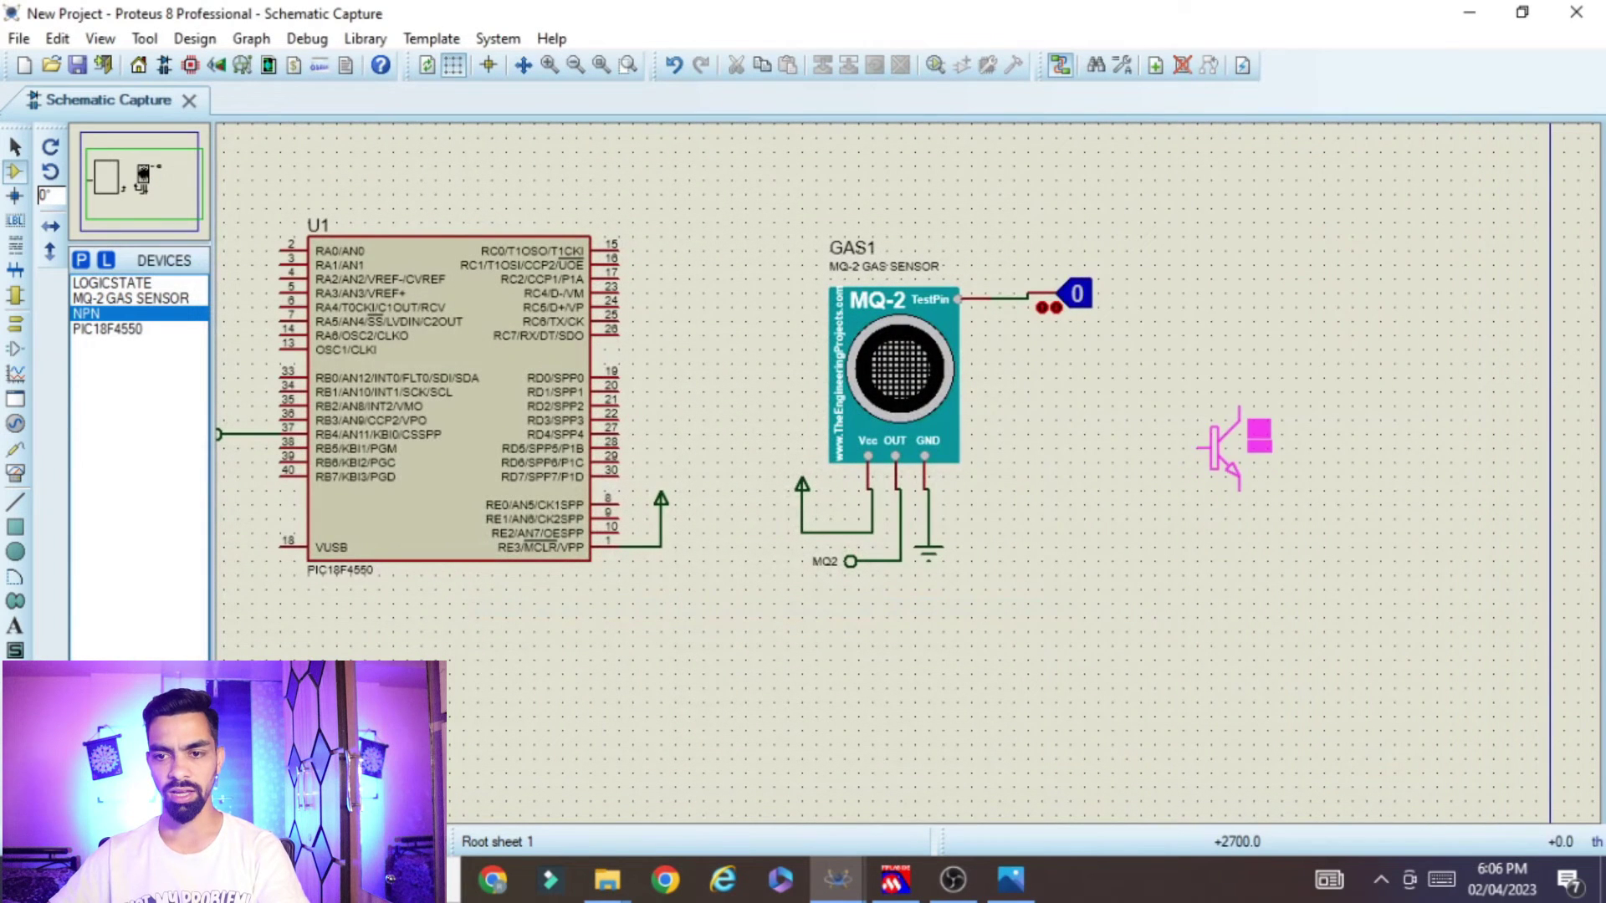
pyautogui.click(1246, 407)
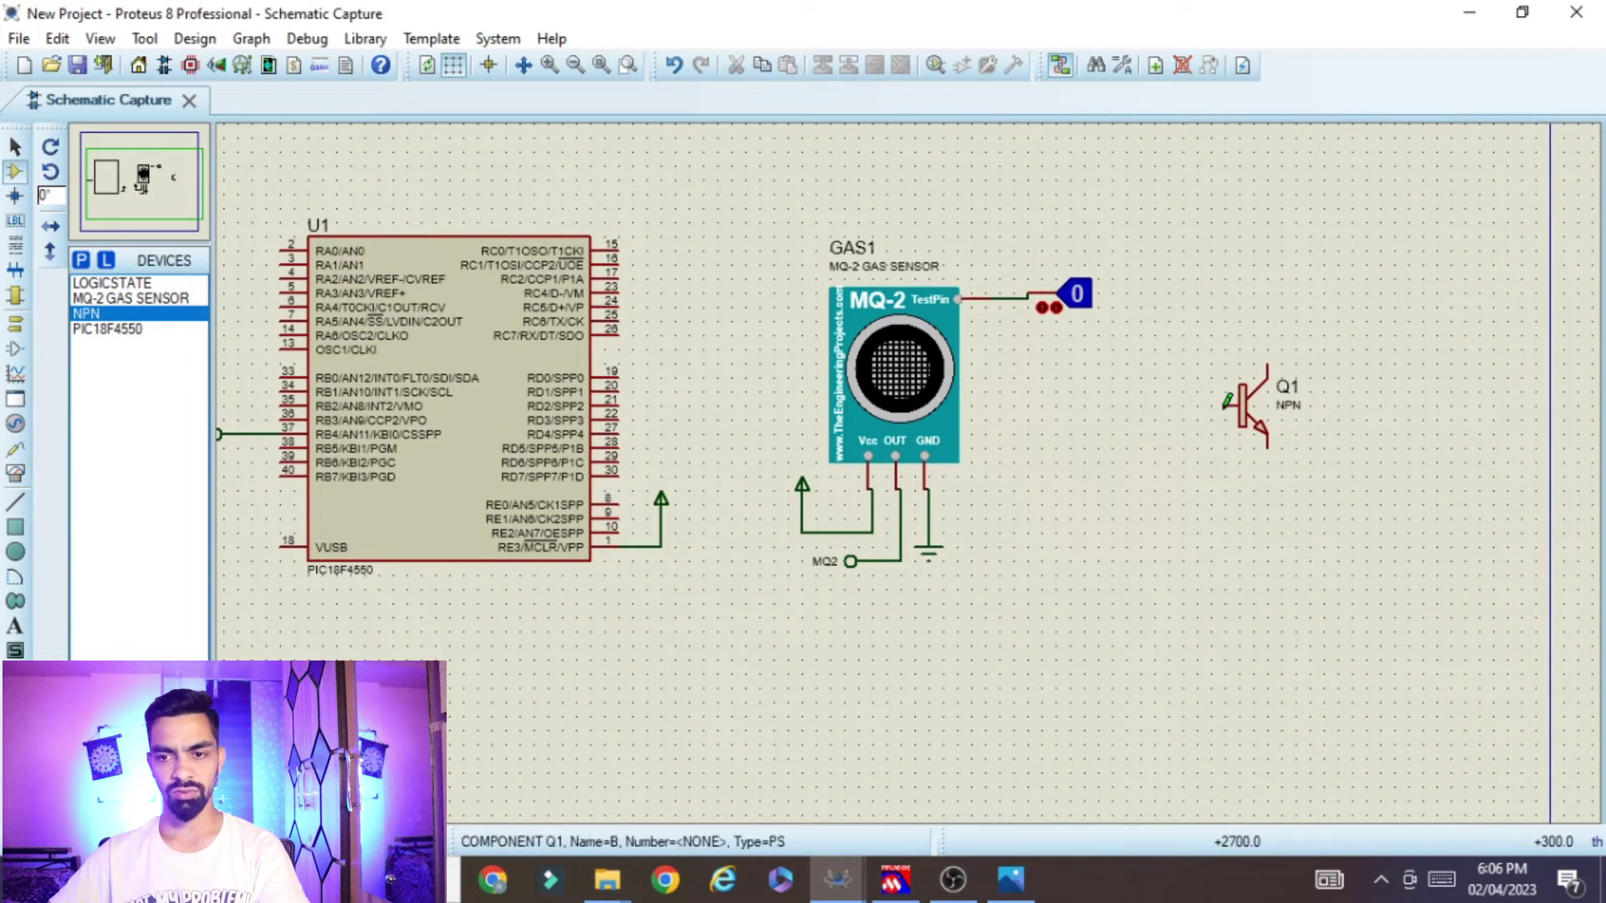
pyautogui.scroll(2, 1271, 451)
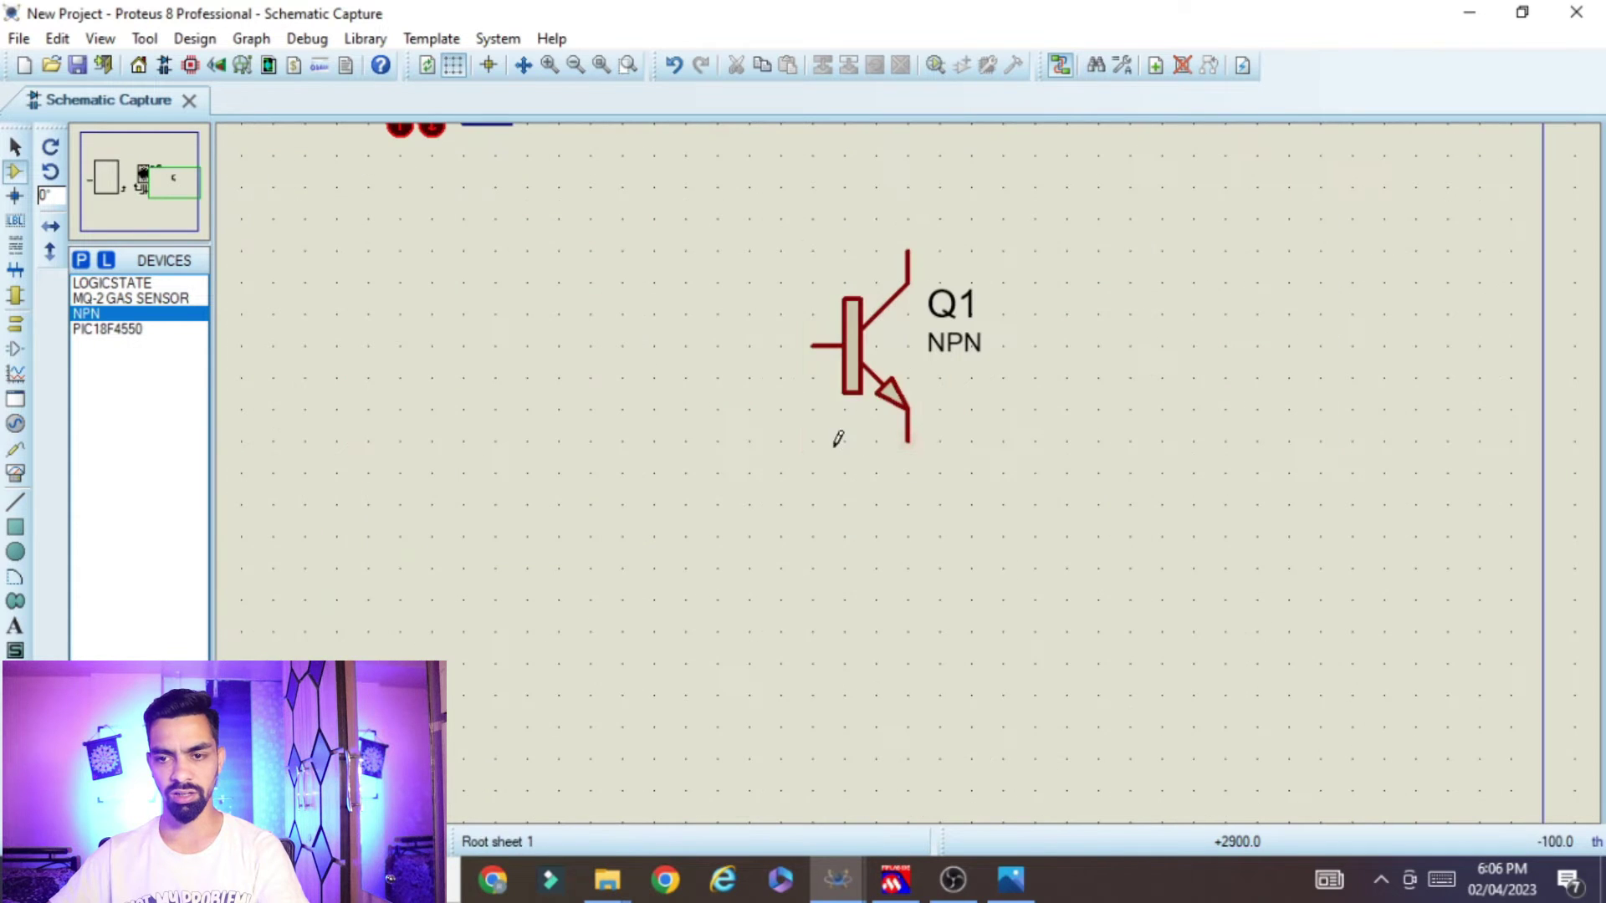
# - Place a GROUND terminal connected to Q1's emitter
pyautogui.click(15, 323)
pyautogui.click(97, 360)
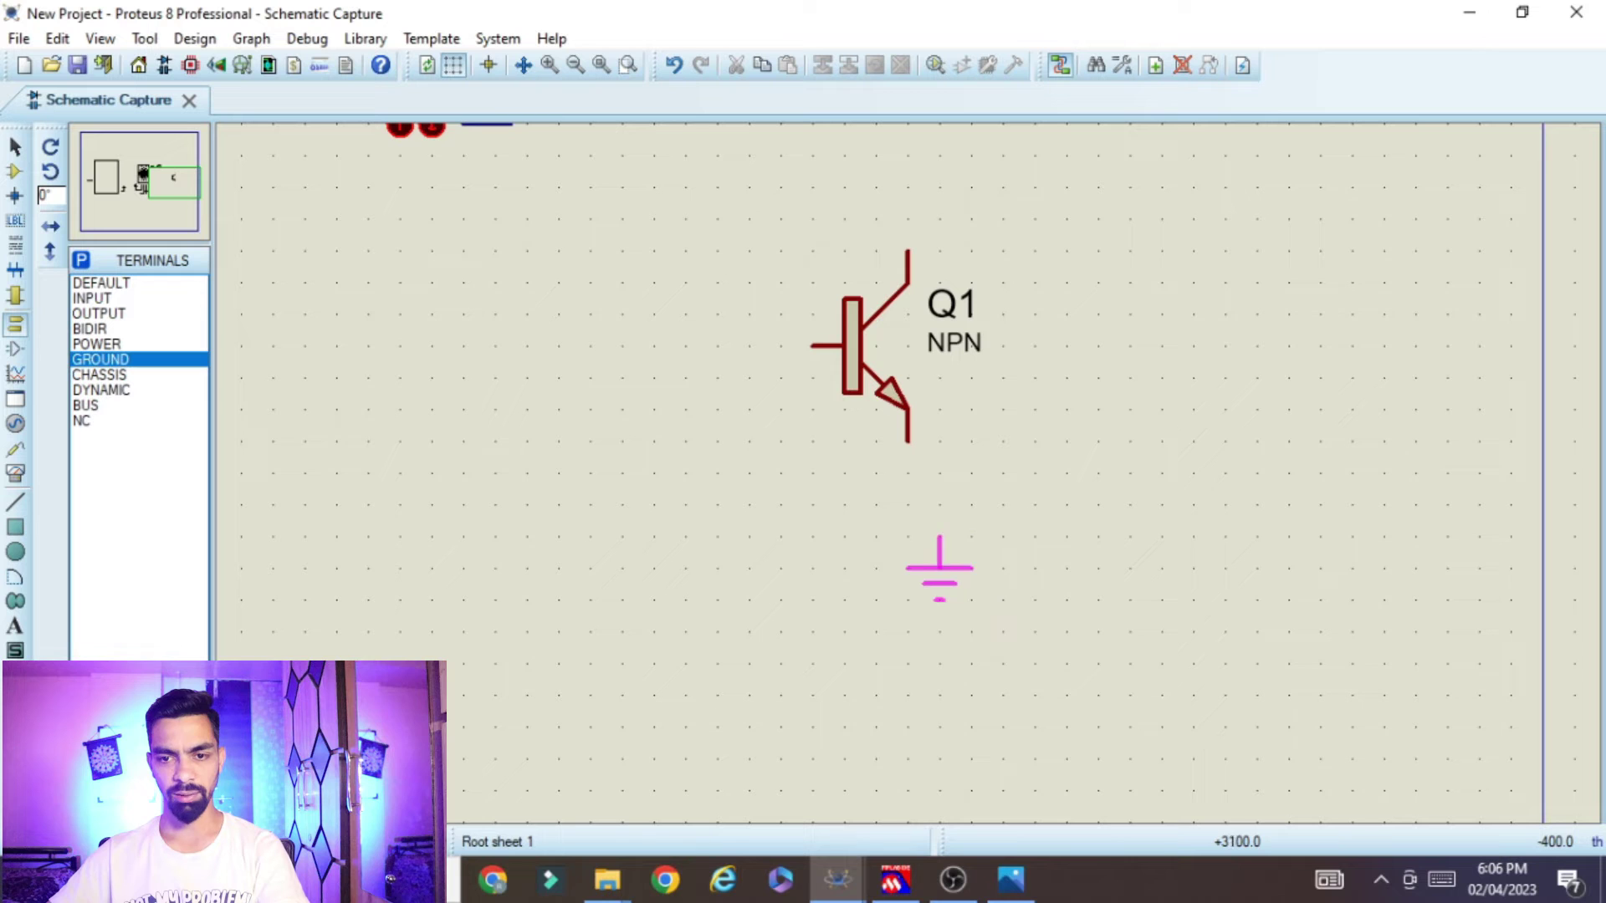
pyautogui.click(906, 446)
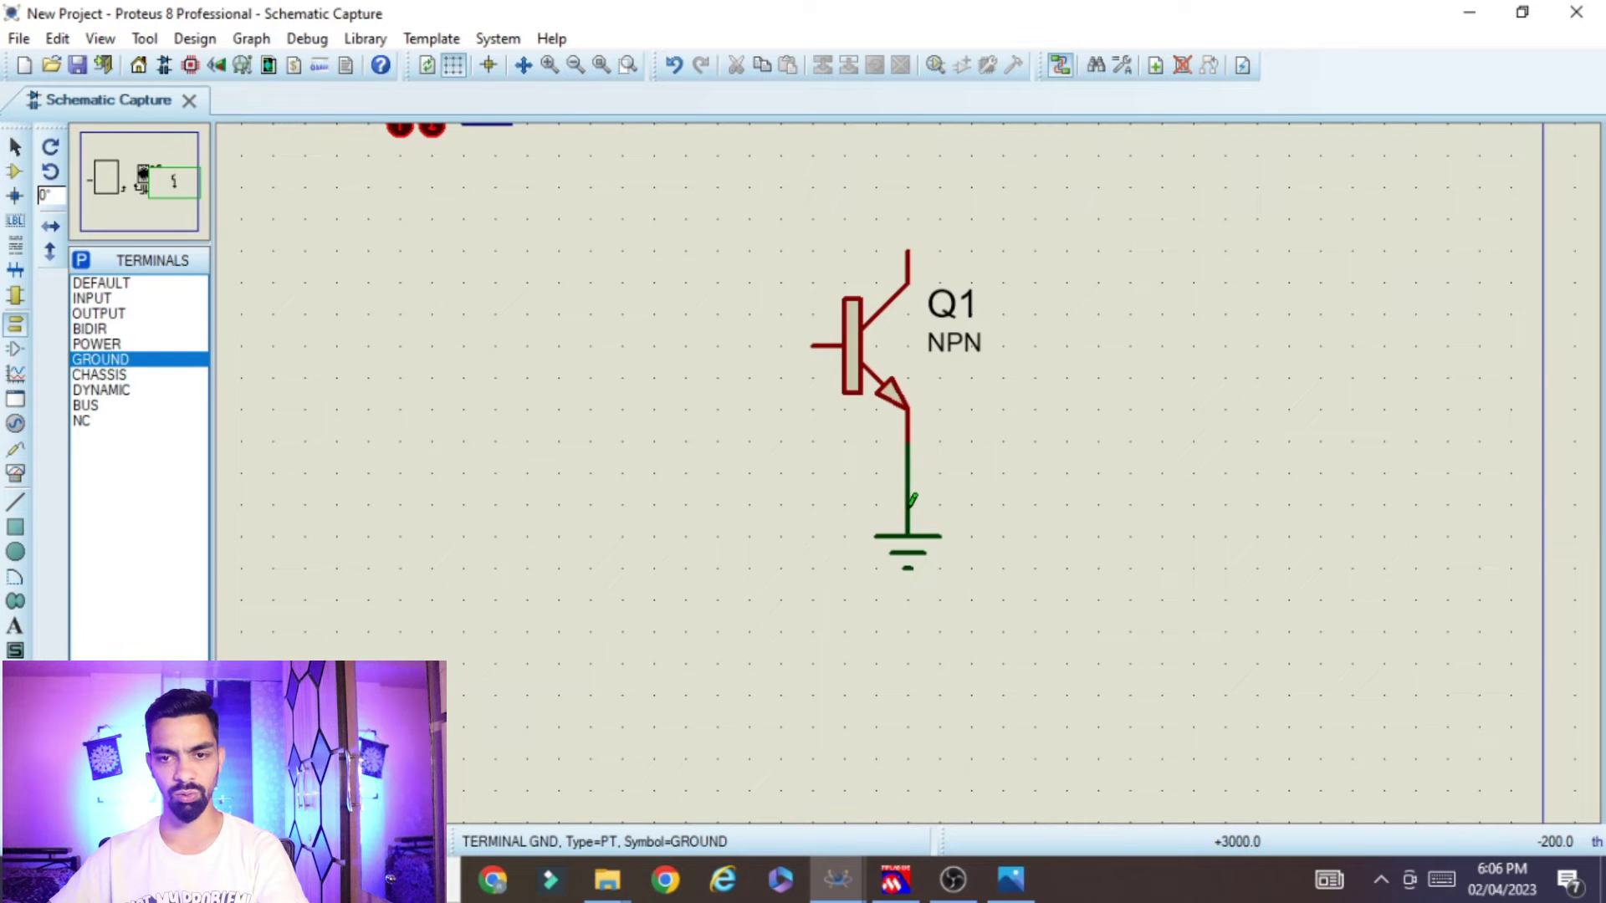
# - Wire a default terminal to Q1's base and label it Buzzer
pyautogui.click(92, 284)
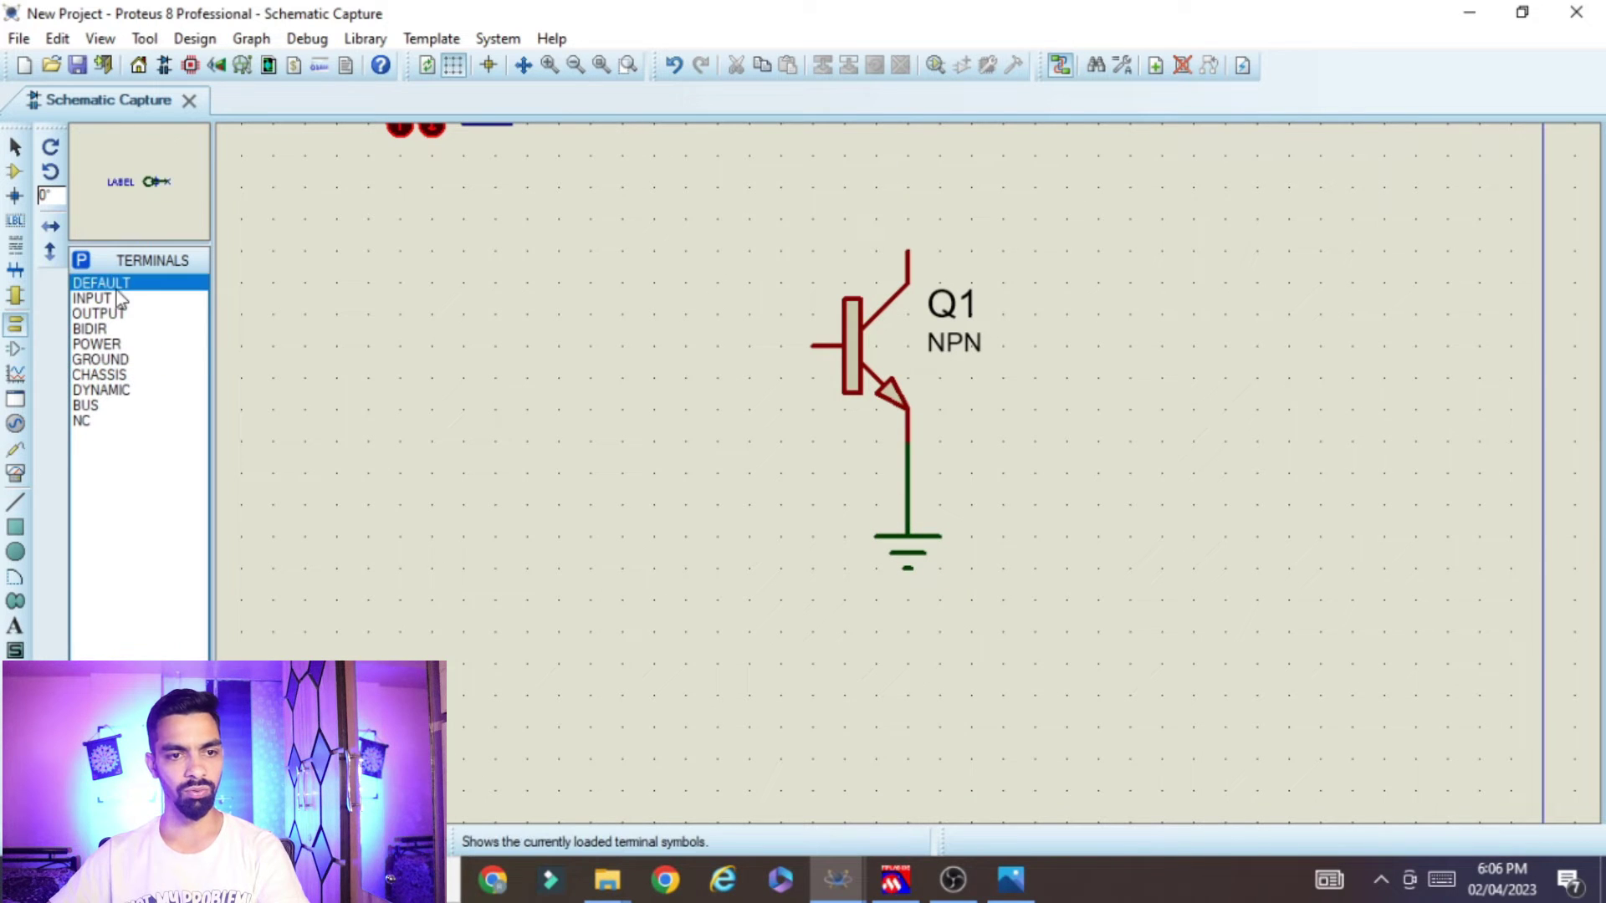
pyautogui.click(682, 346)
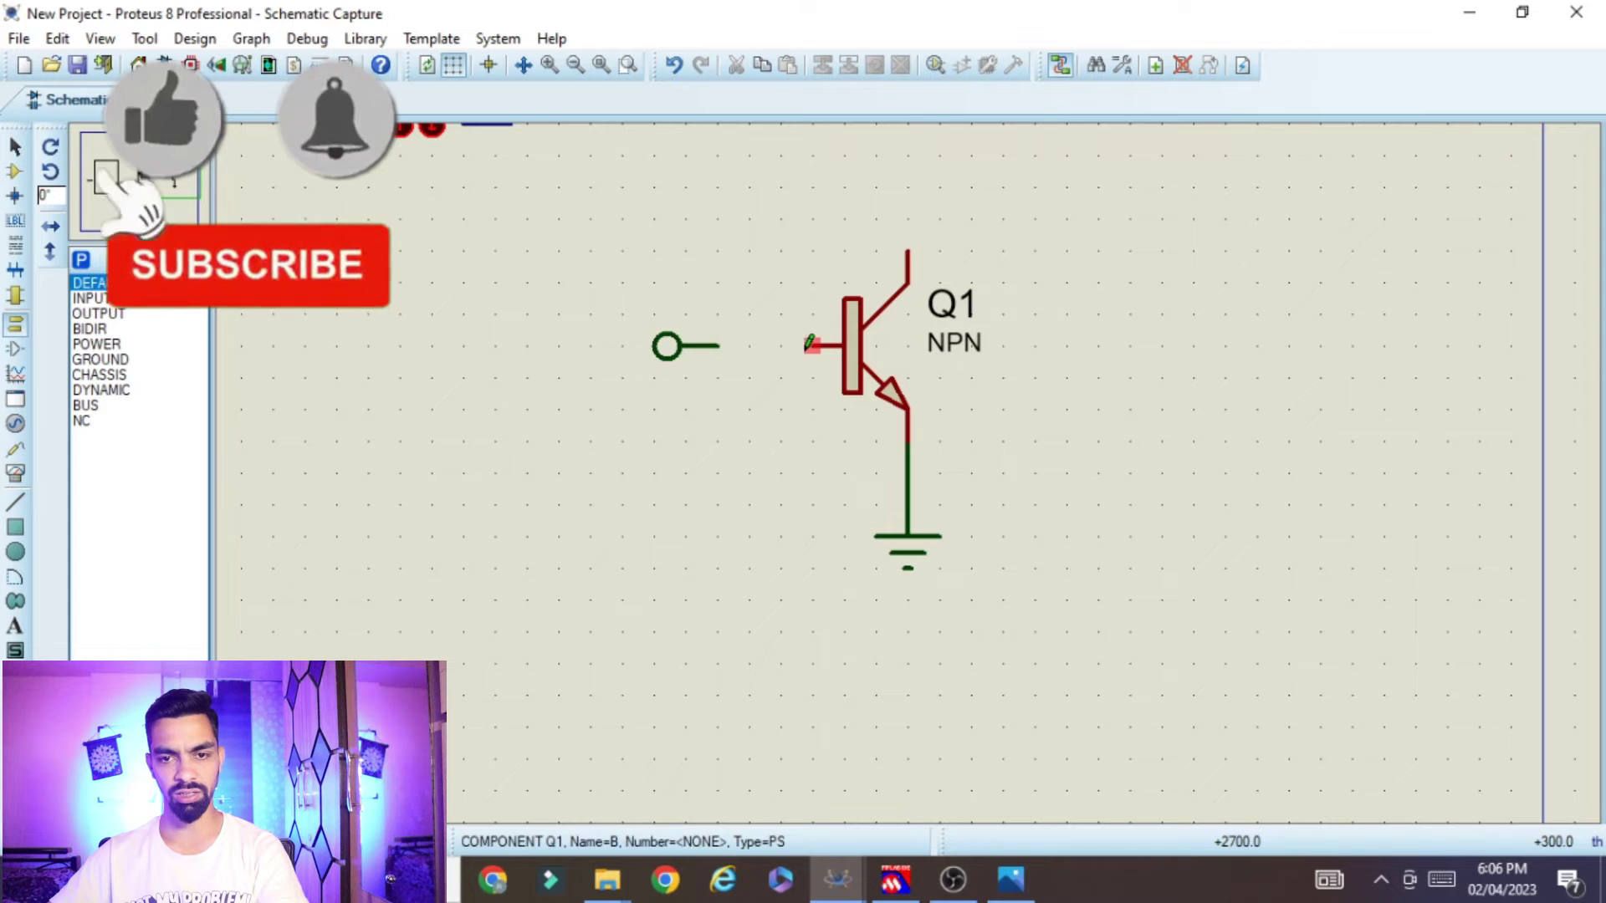
pyautogui.click(811, 345)
pyautogui.click(718, 345)
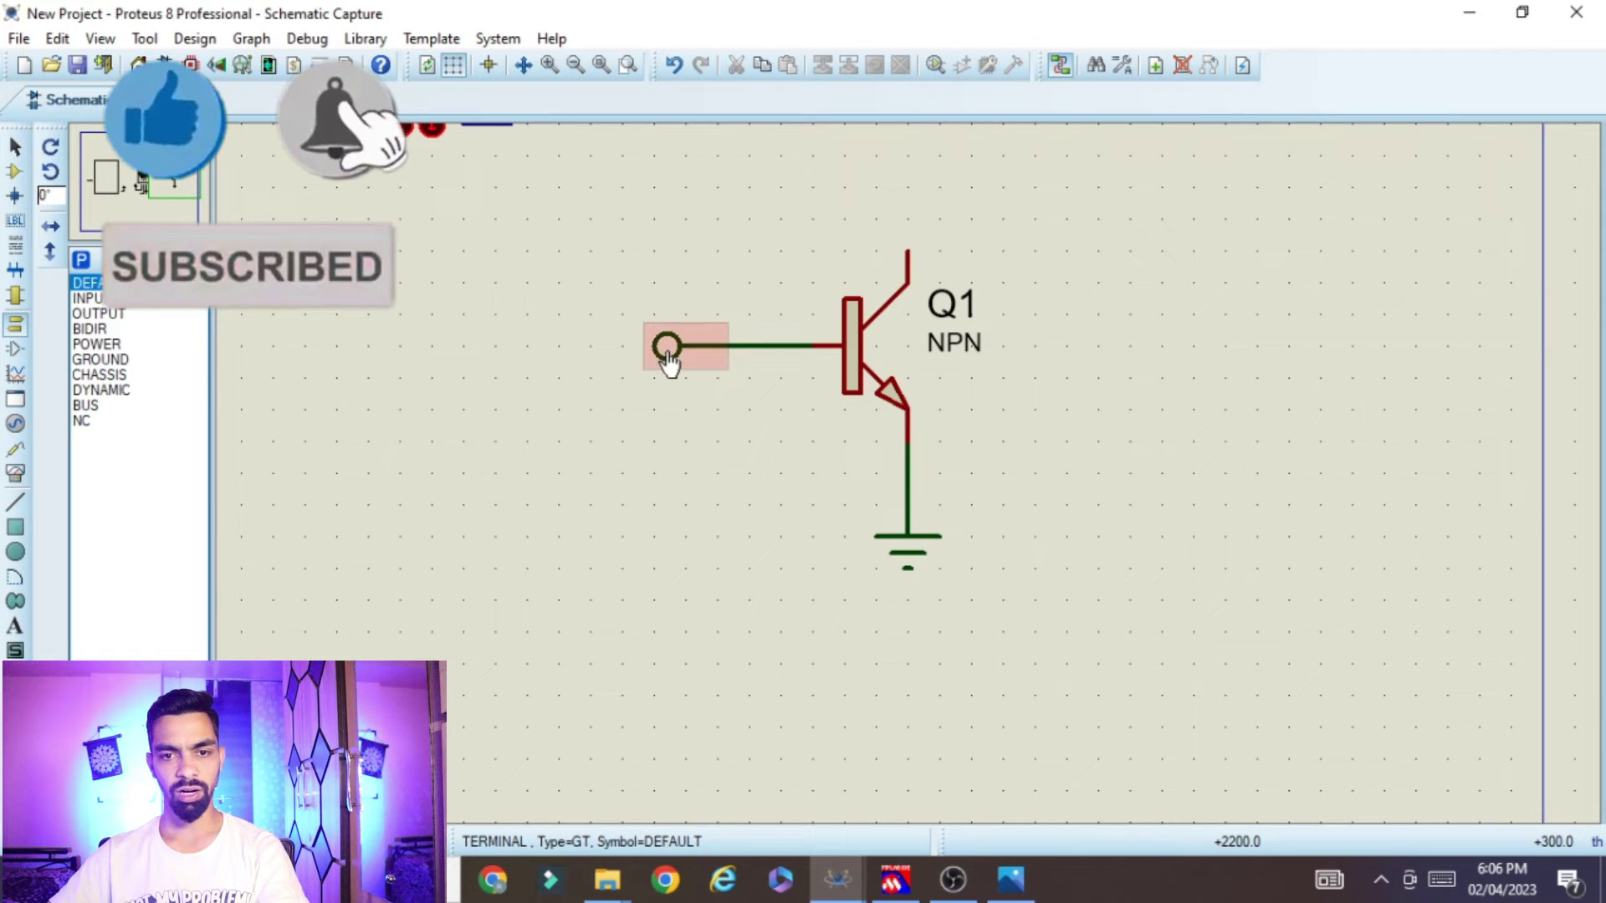
pyautogui.doubleClick(666, 348)
pyautogui.write('Buzzer')
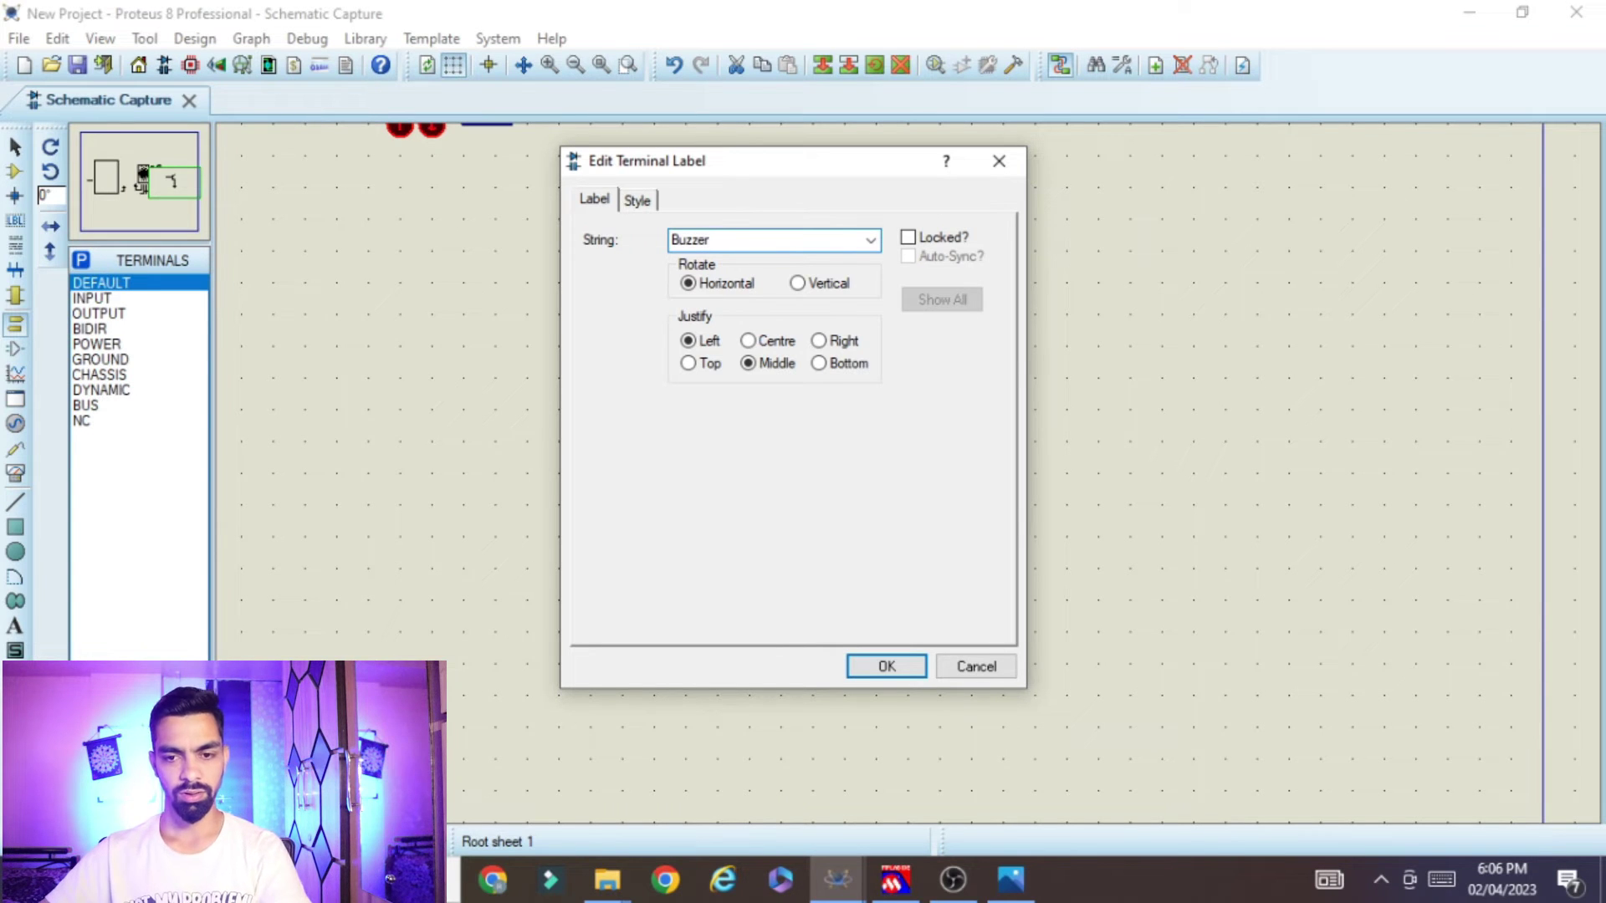
pyautogui.click(911, 678)
pyautogui.scroll(-2, 916, 402)
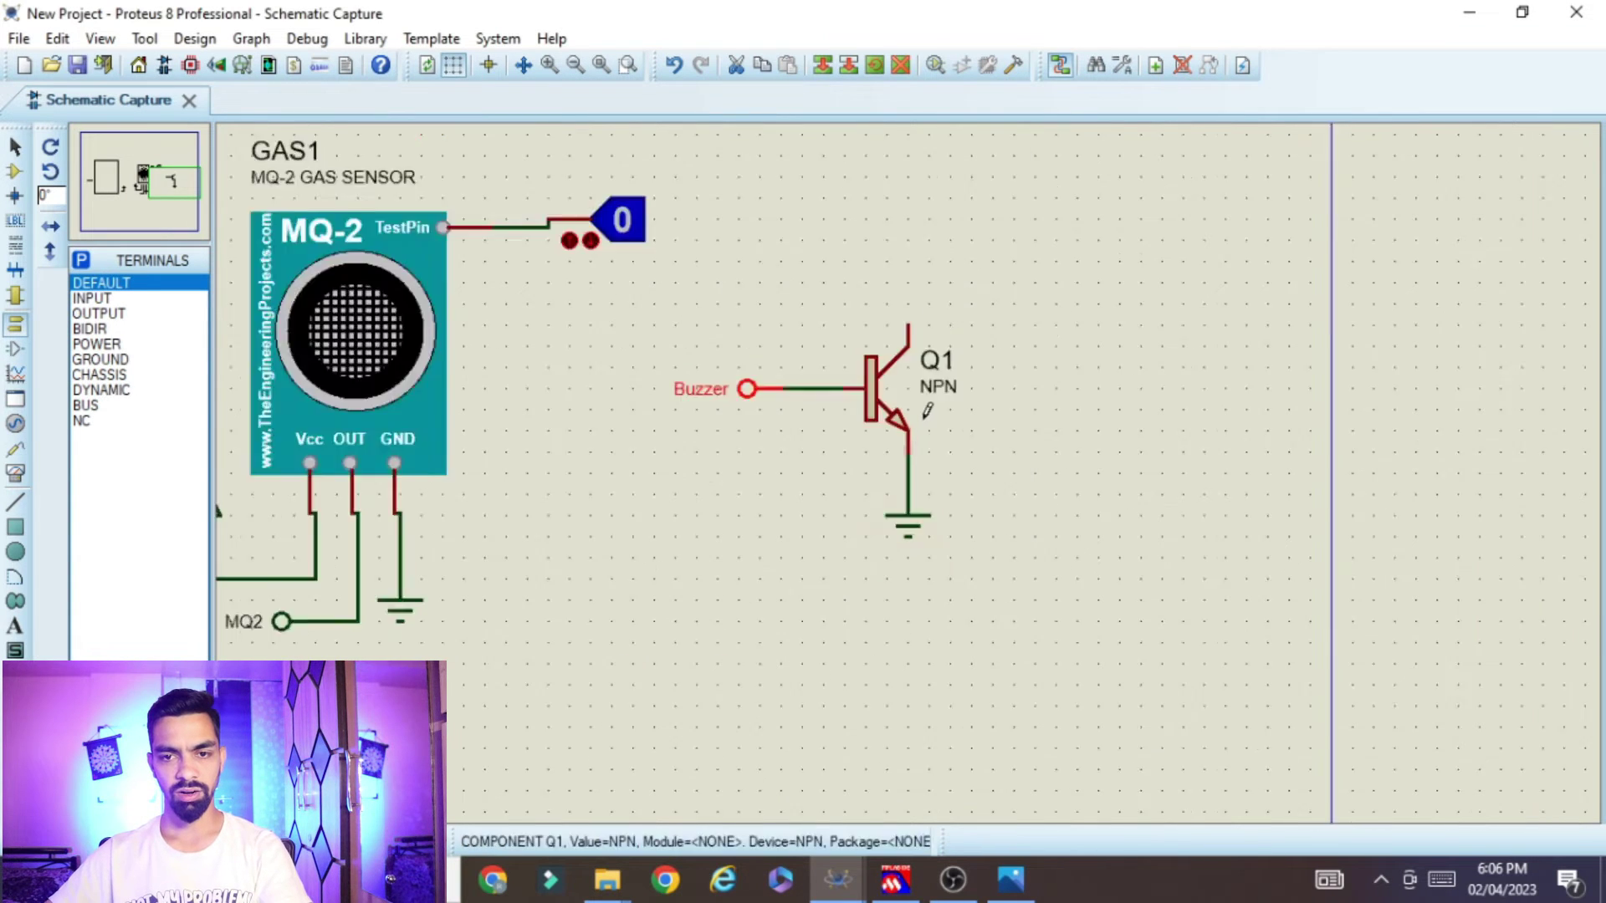
pyautogui.scroll(1, 910, 396)
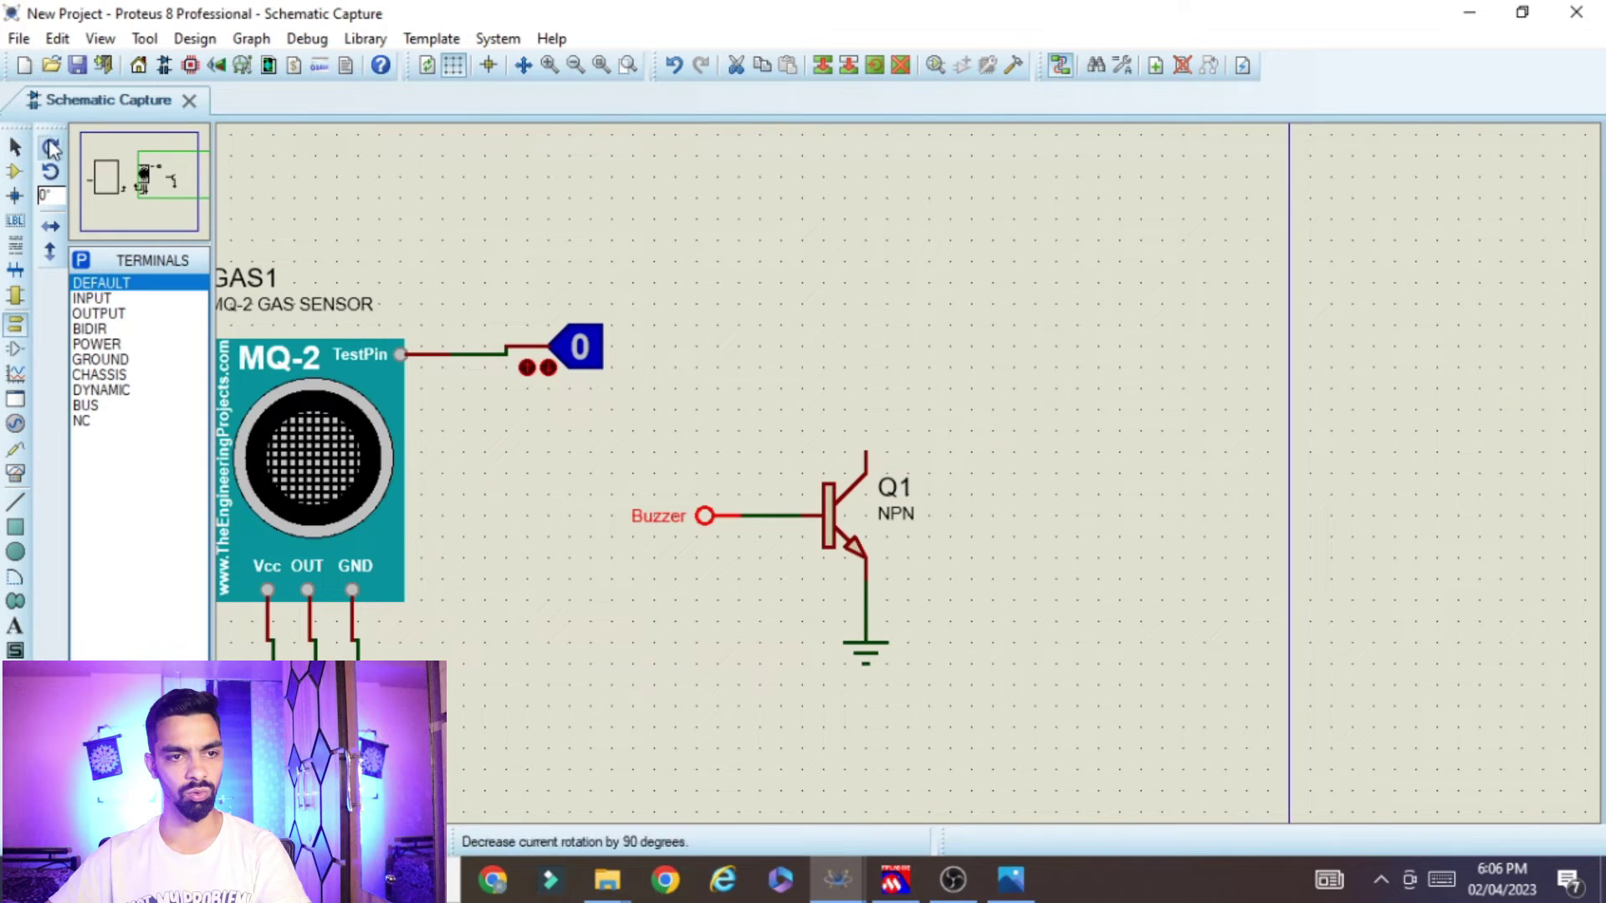
# - Search 'buzzer', add the active DC operated BUZZER and place it above Q1
pyautogui.click(14, 170)
pyautogui.click(81, 261)
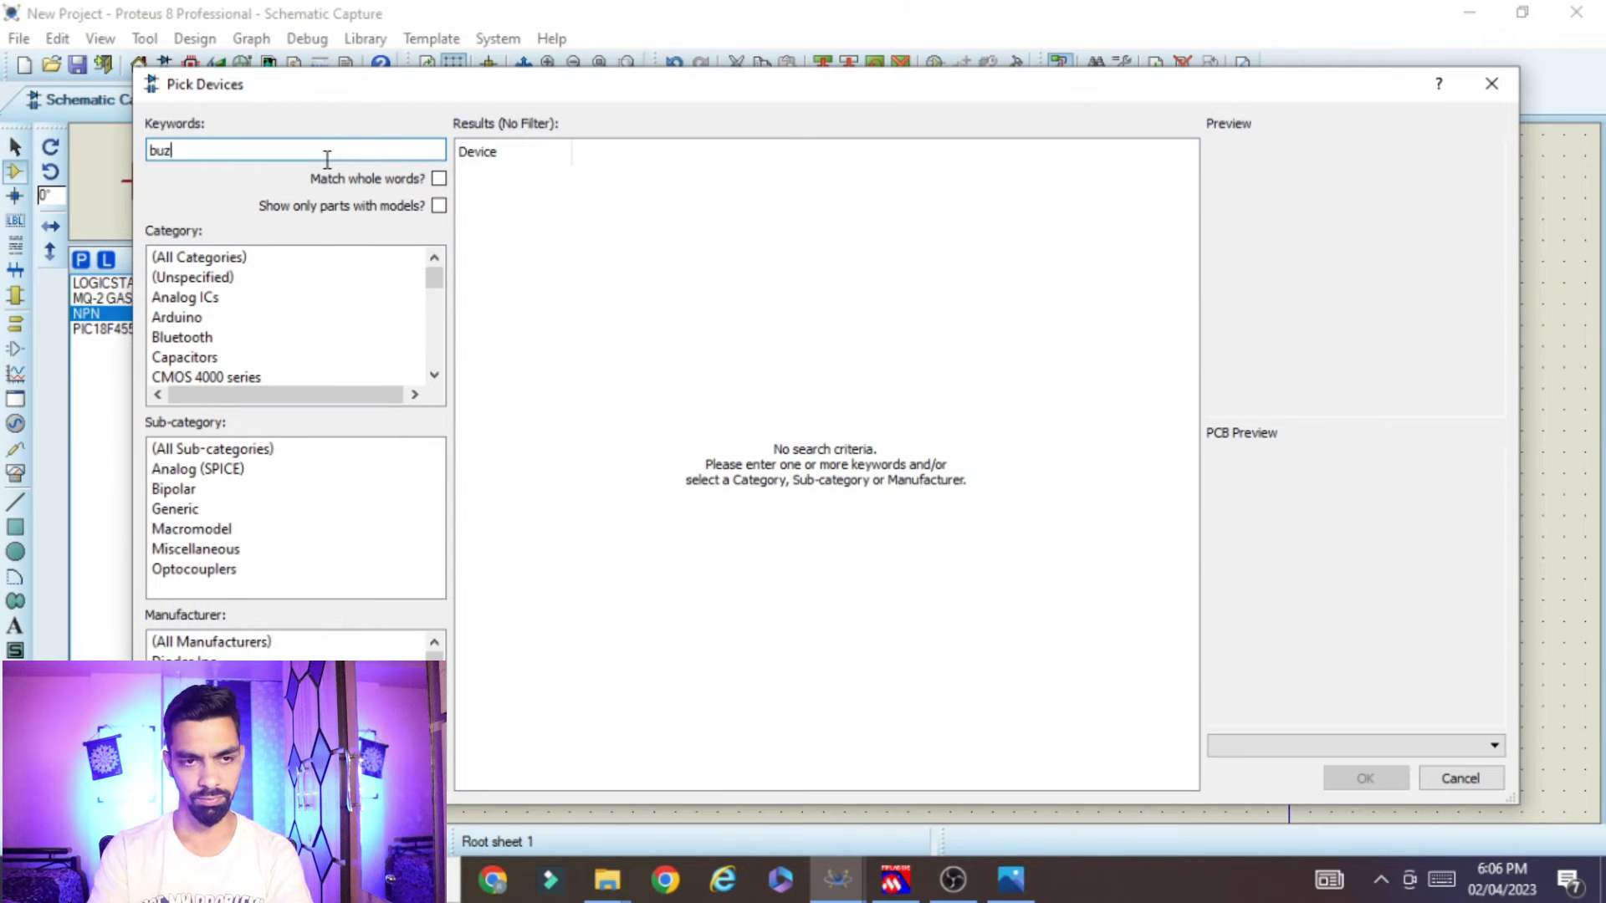
pyautogui.write('buzzer')
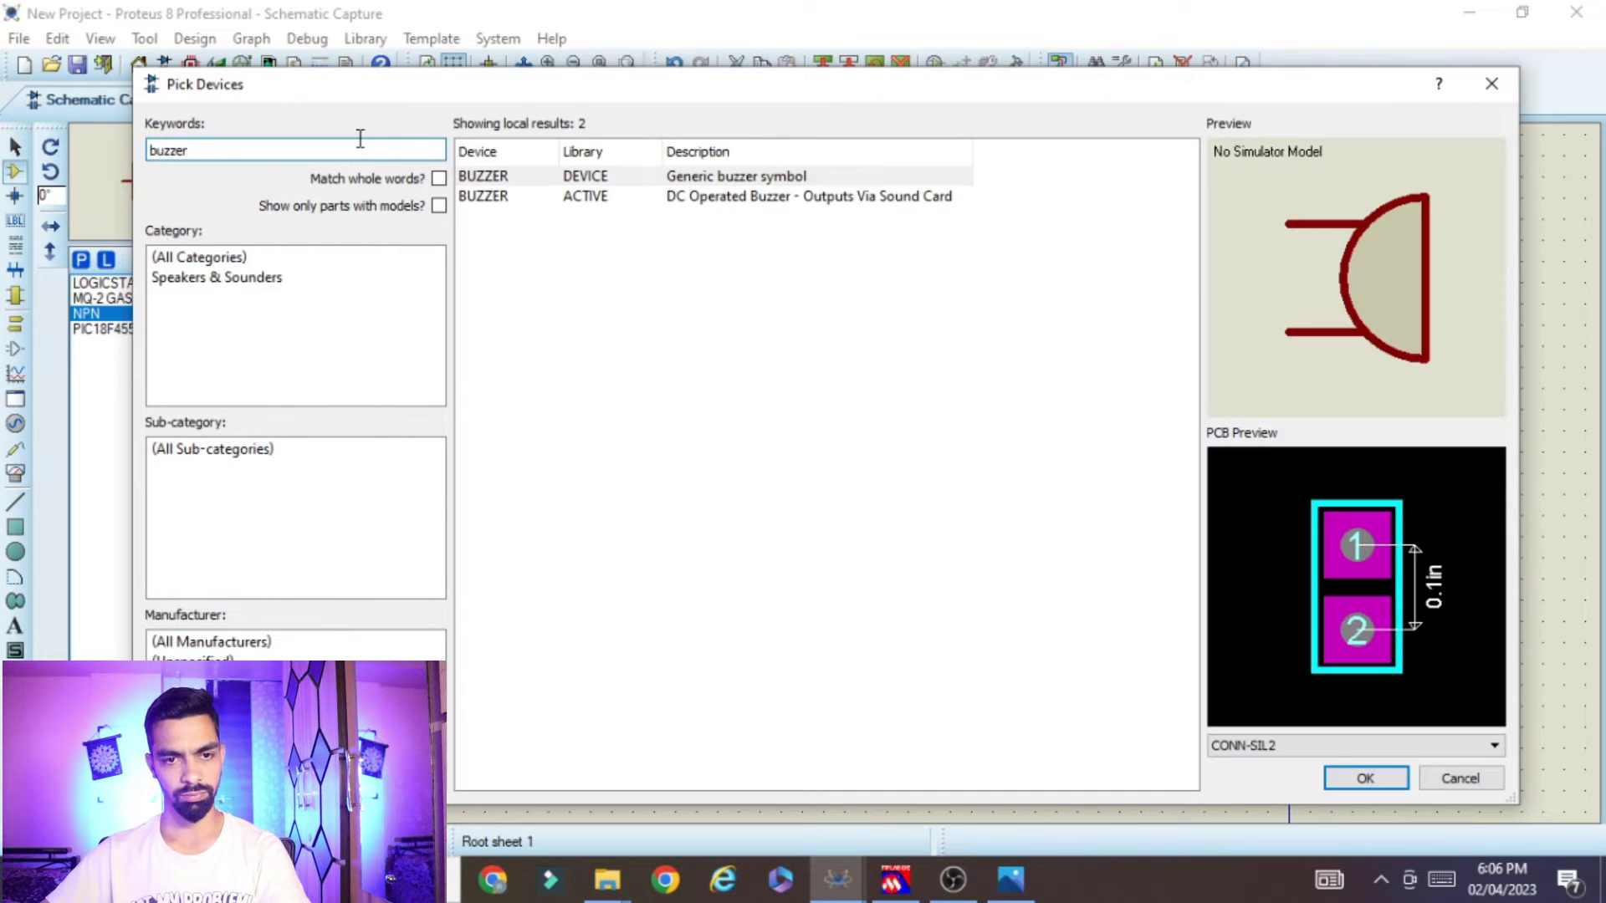
pyautogui.click(641, 196)
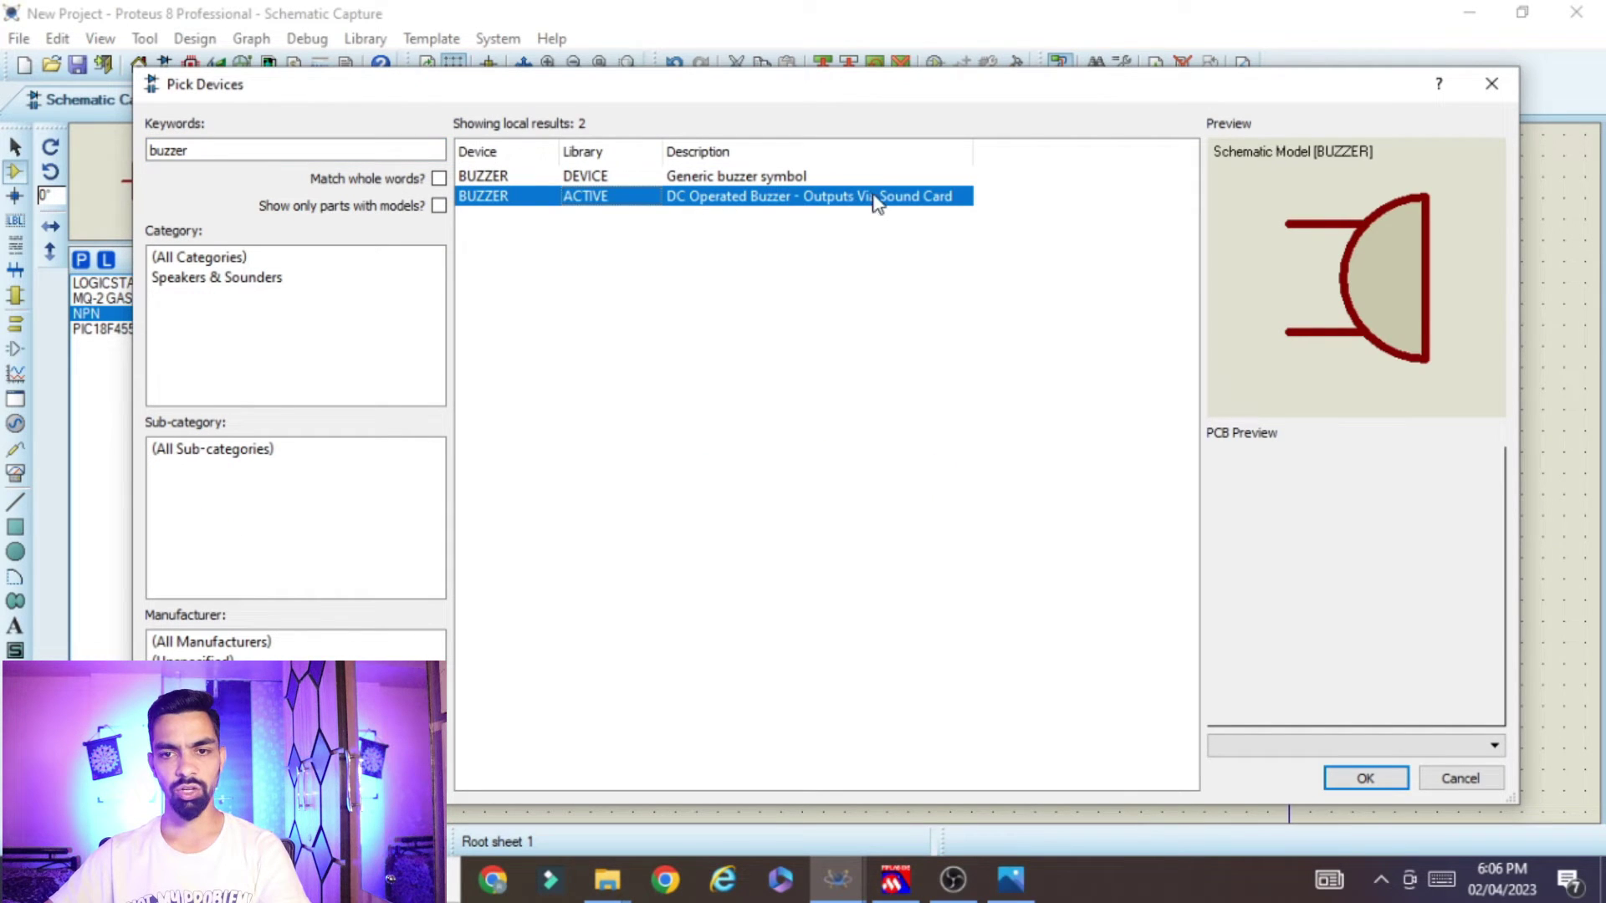
pyautogui.click(1357, 774)
pyautogui.click(921, 384)
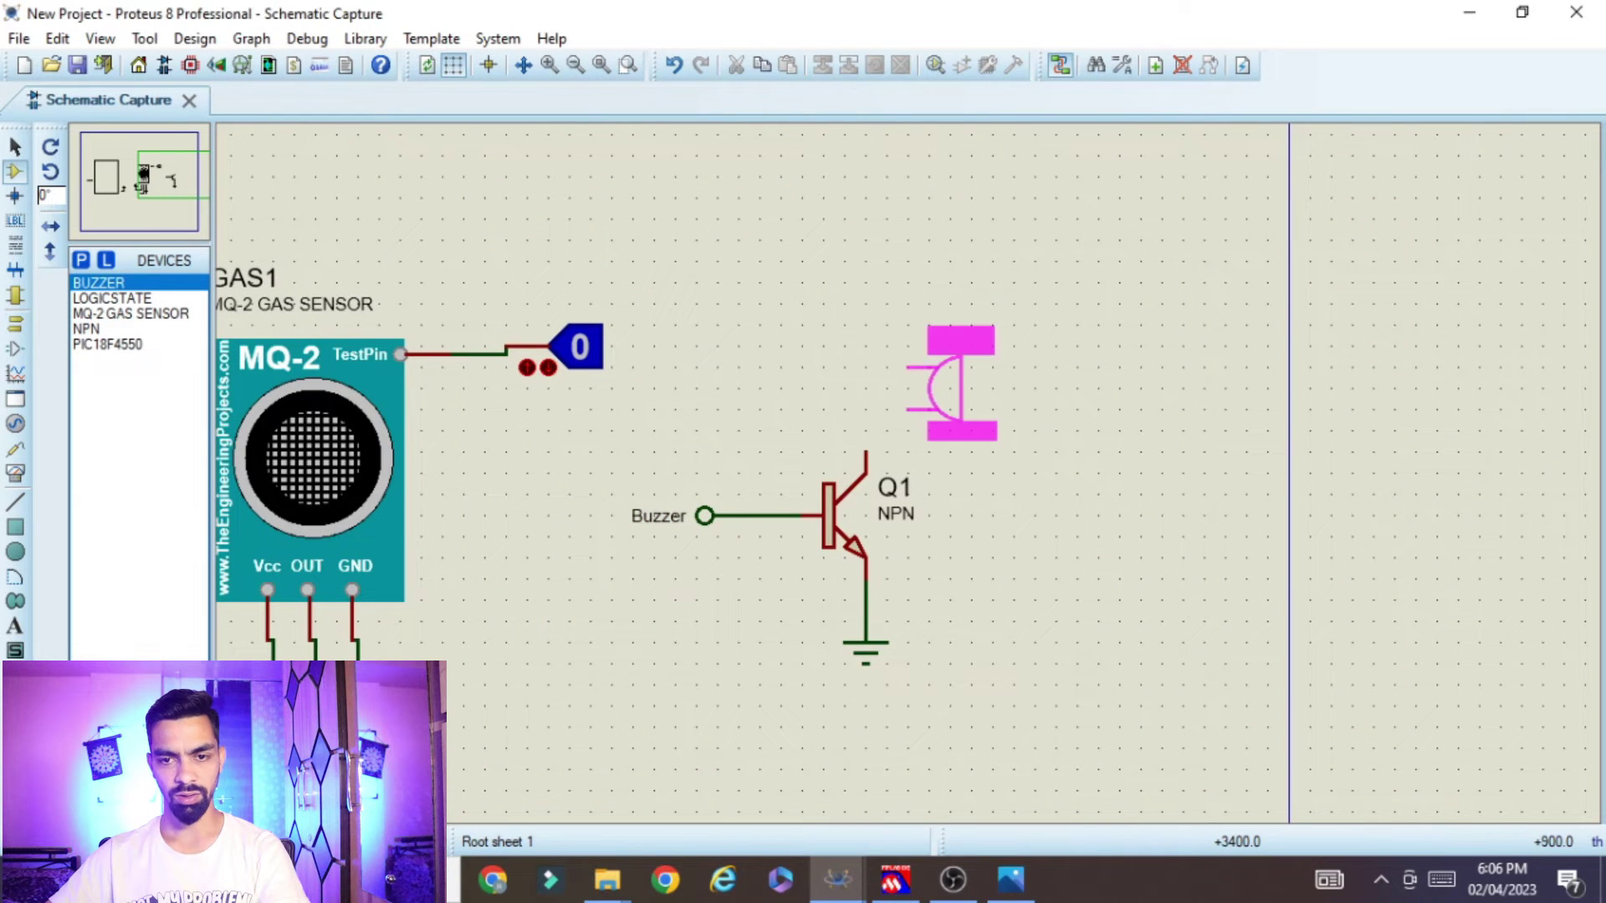